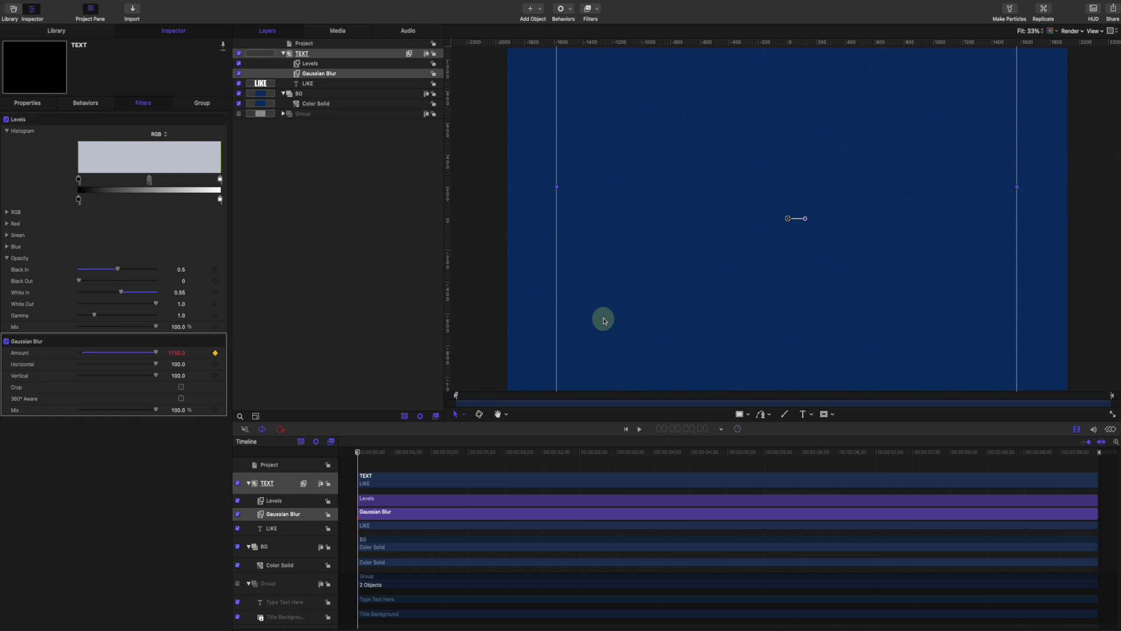
Keyframe the Gaussian Blur amount on the TEXT group to 0 at 3;34.
click(173, 363)
drag(358, 452, 623, 502)
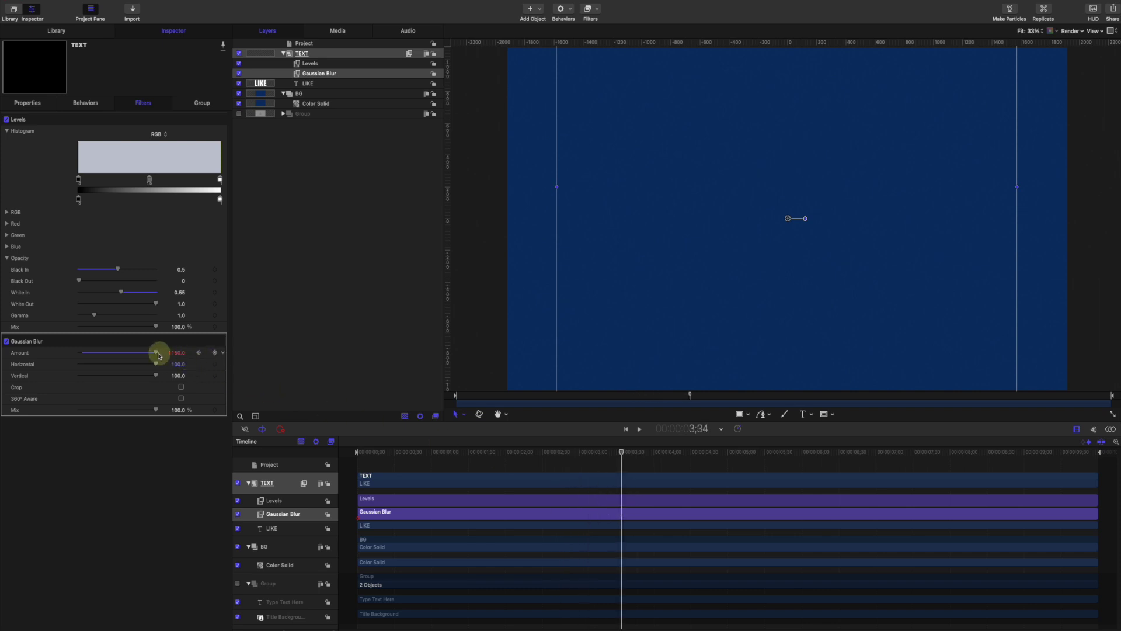
drag(157, 355, 73, 352)
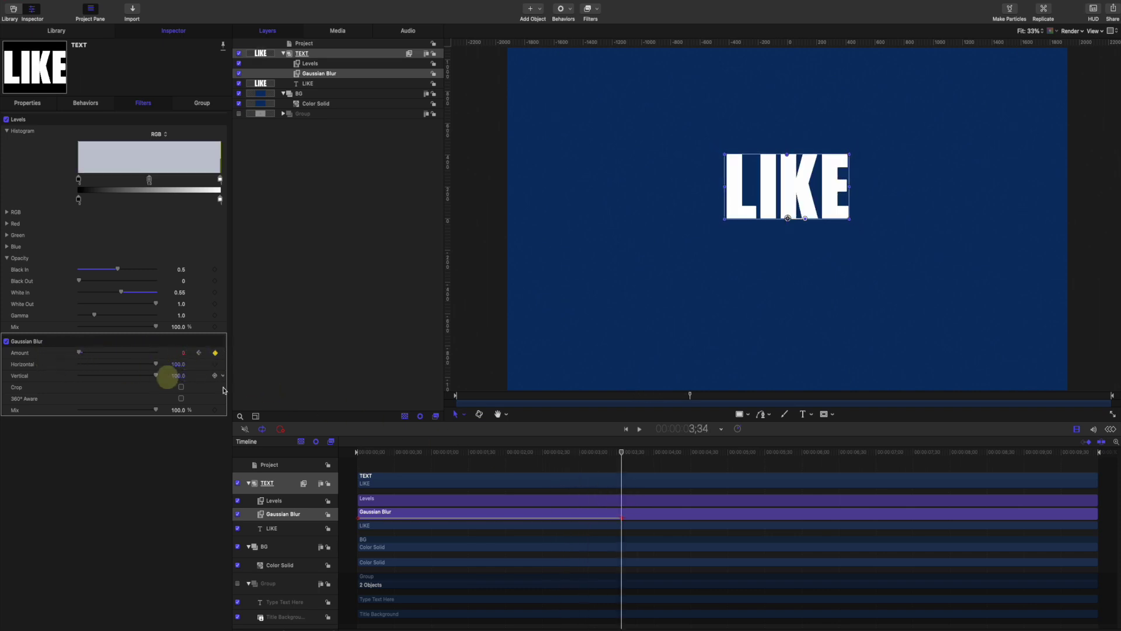
Hold the Gaussian Blur amount at 0 with a keyframe at 7;29 and restore the starting blur amount at 9;59.
drag(642, 454, 913, 469)
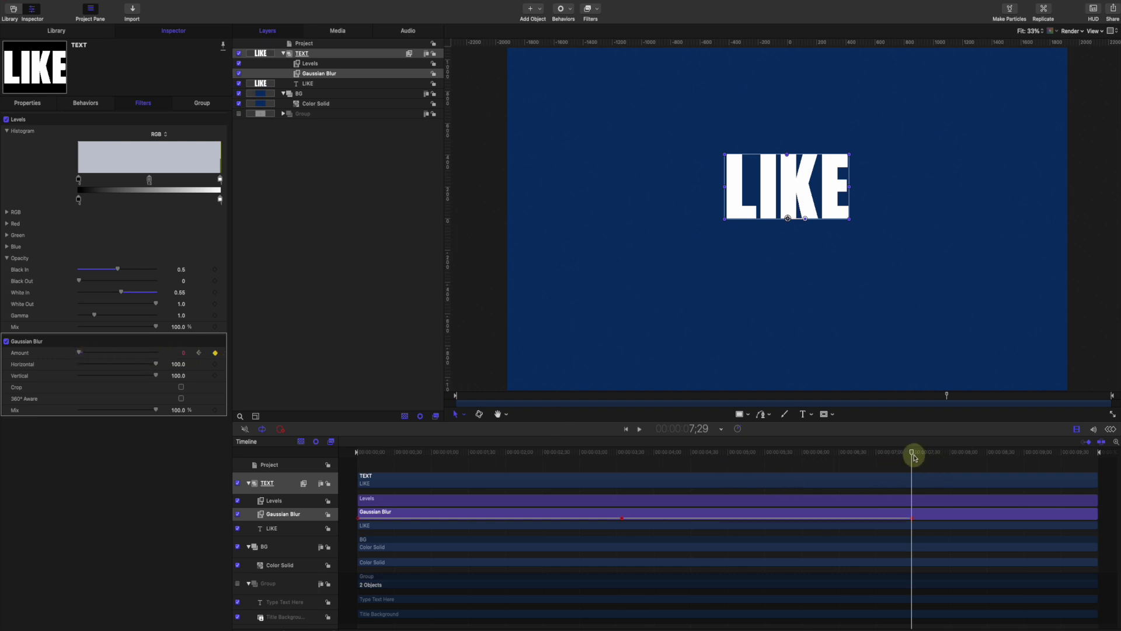
drag(915, 453, 1098, 464)
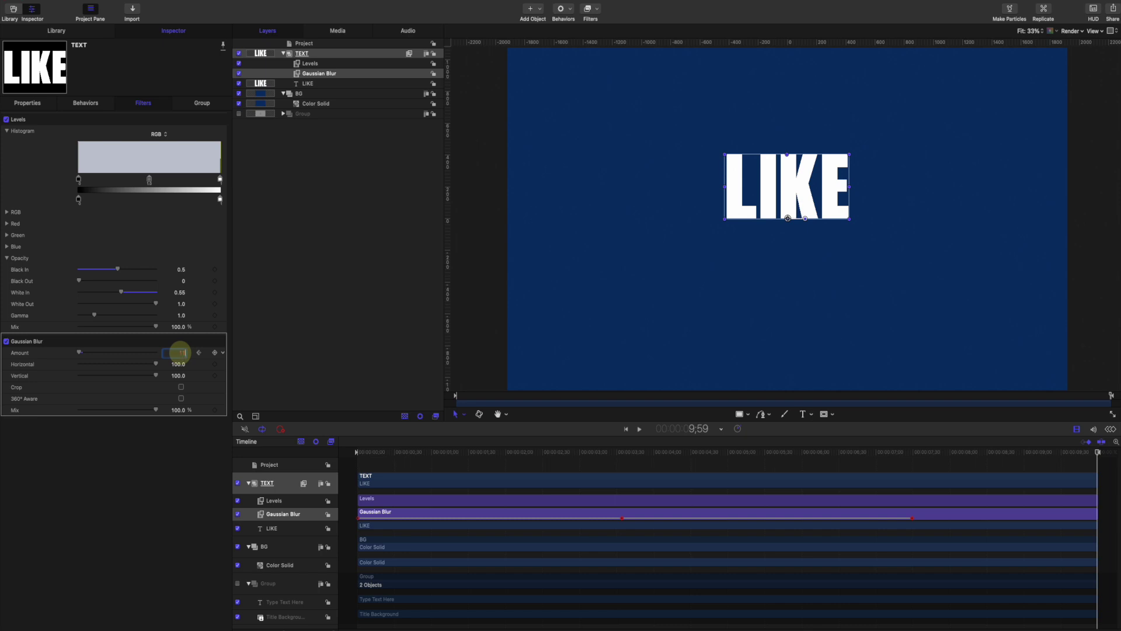
key(Return)
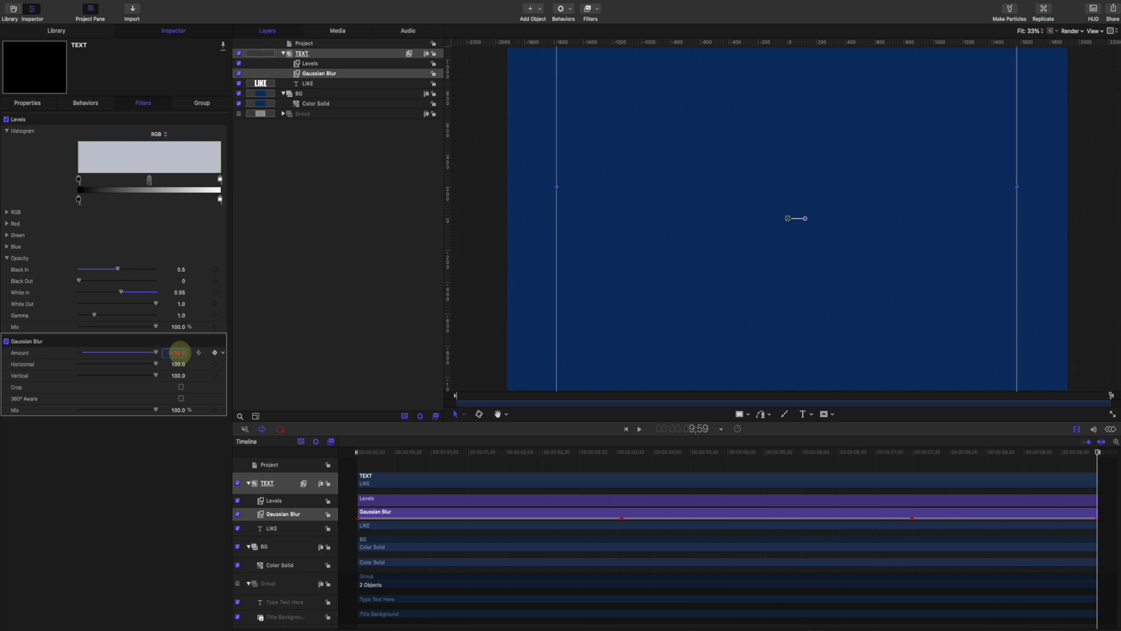
Play back the animation to check how the LIKE text morphs out of and back into the blur.
click(402, 453)
key(space)
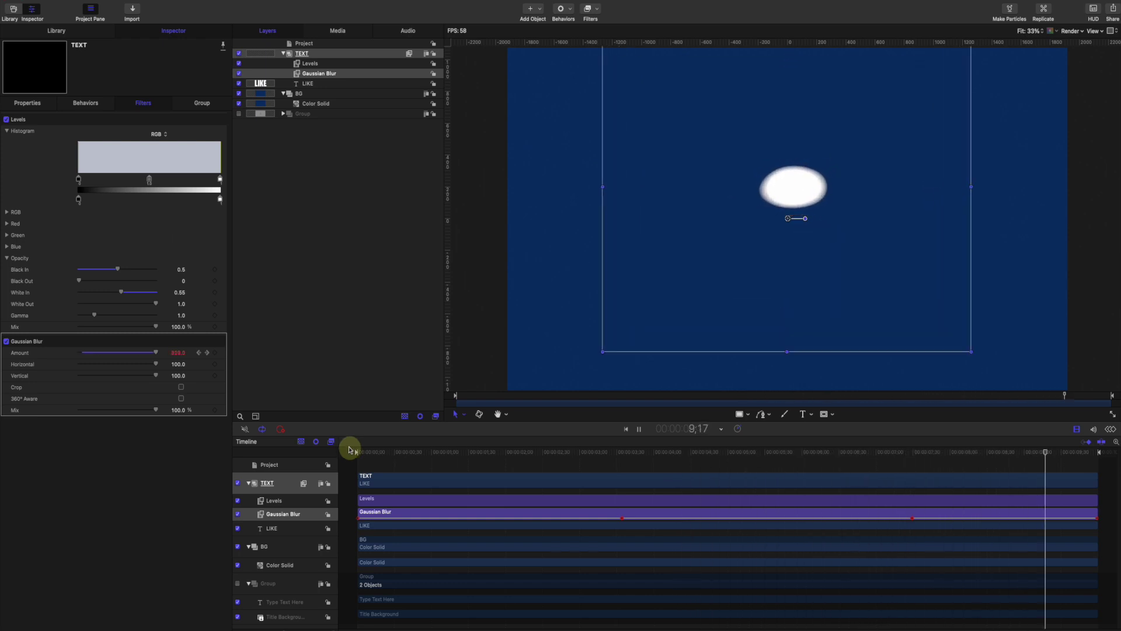
key(space)
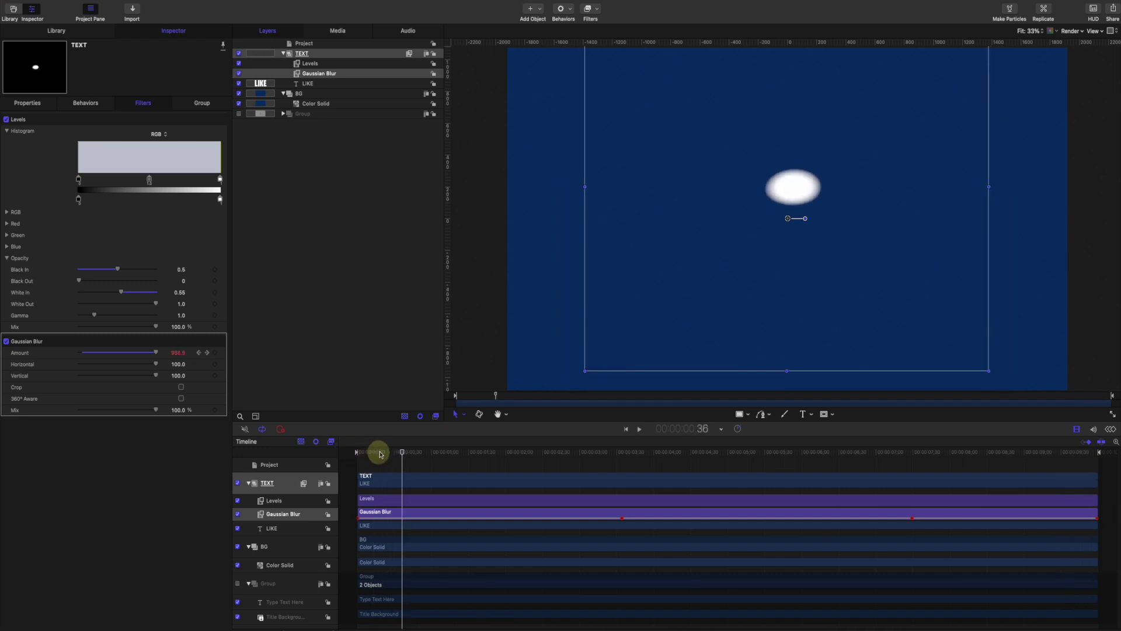
Trim the end of the TEXT group to 3;33.
drag(380, 453, 621, 461)
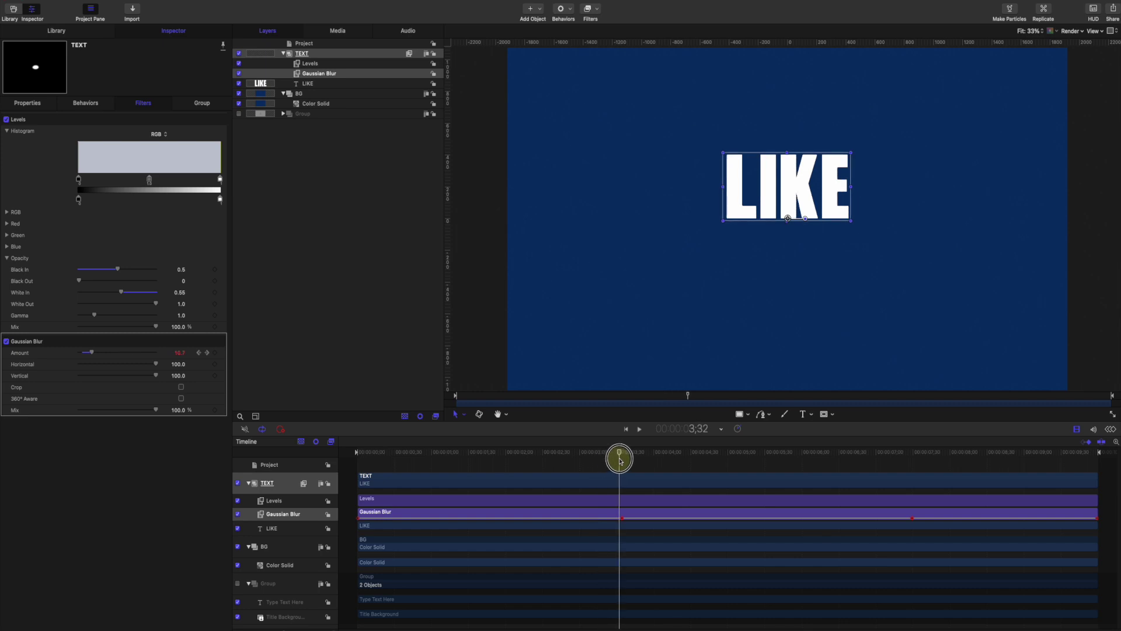
drag(620, 461, 621, 460)
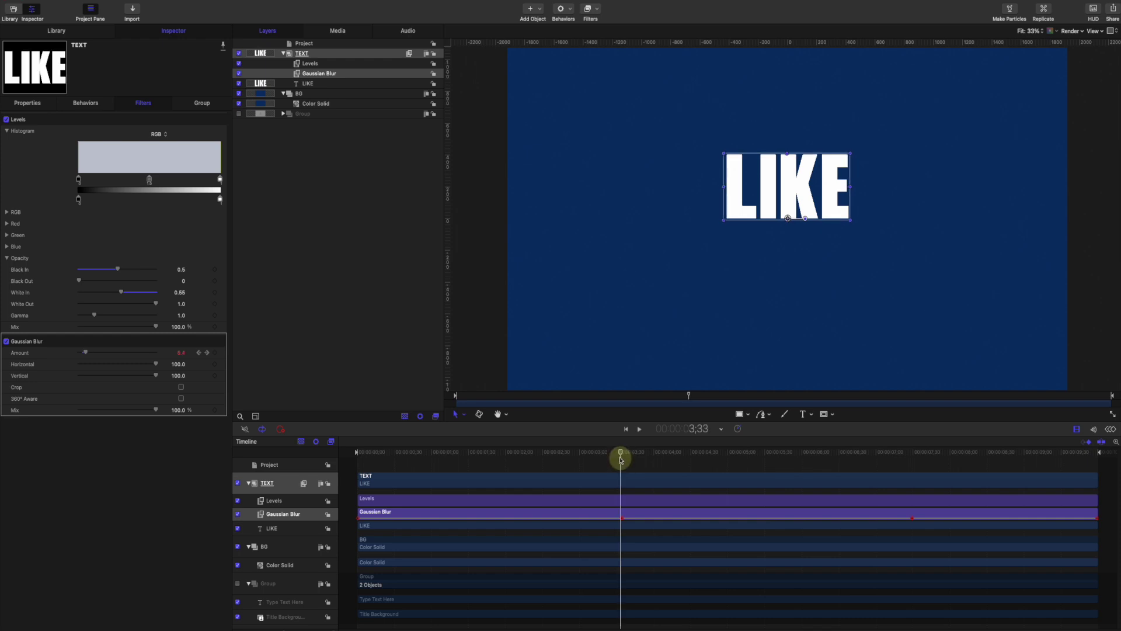
click(302, 54)
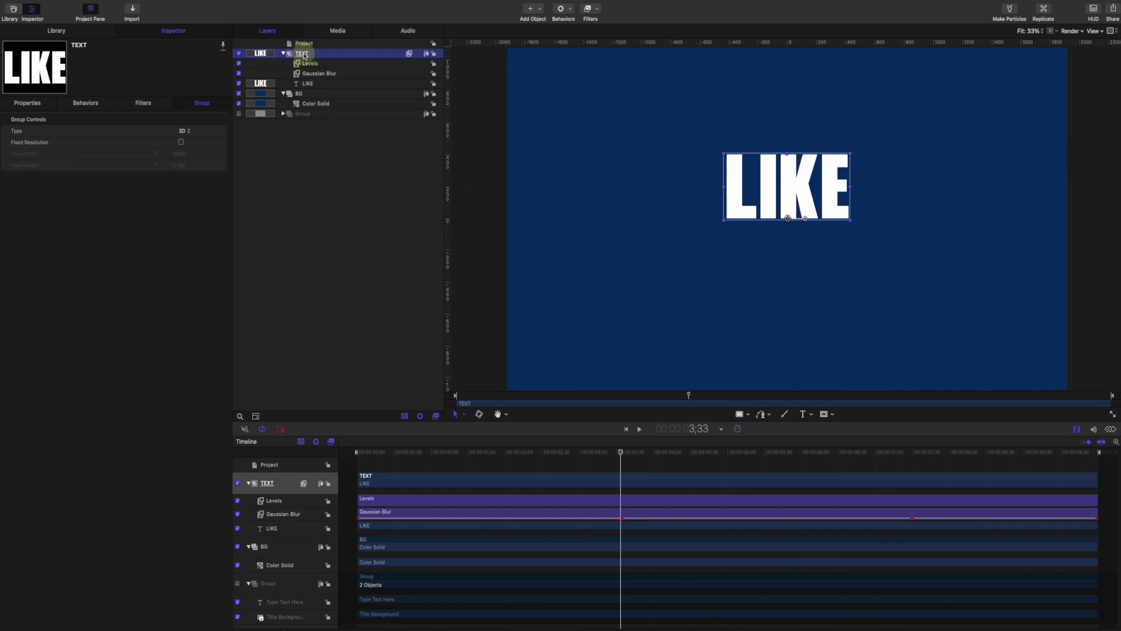
key(alt+bracketright)
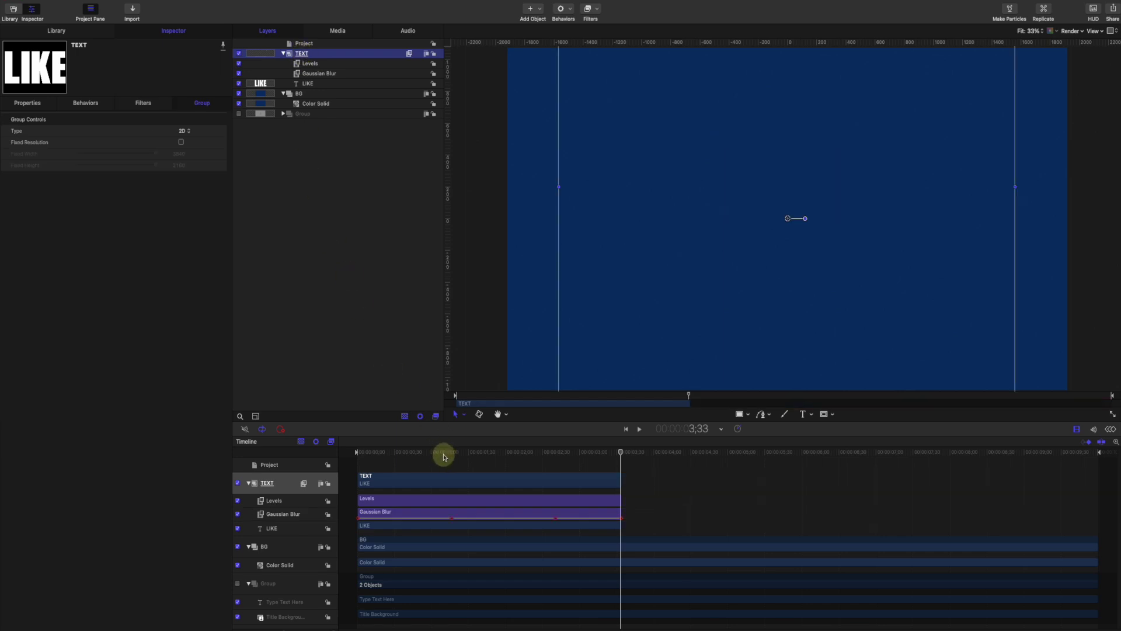
Duplicate the TEXT group, then try to shift its LIKE copy layer along the timeline and undo that shift.
drag(444, 457, 1056, 523)
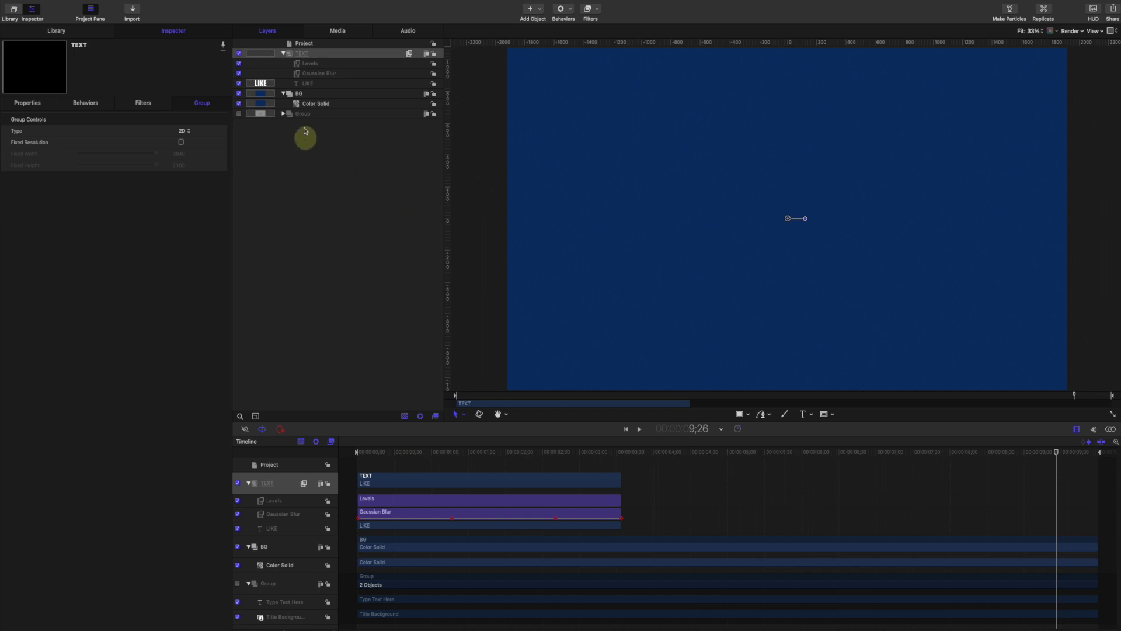
right_click(311, 55)
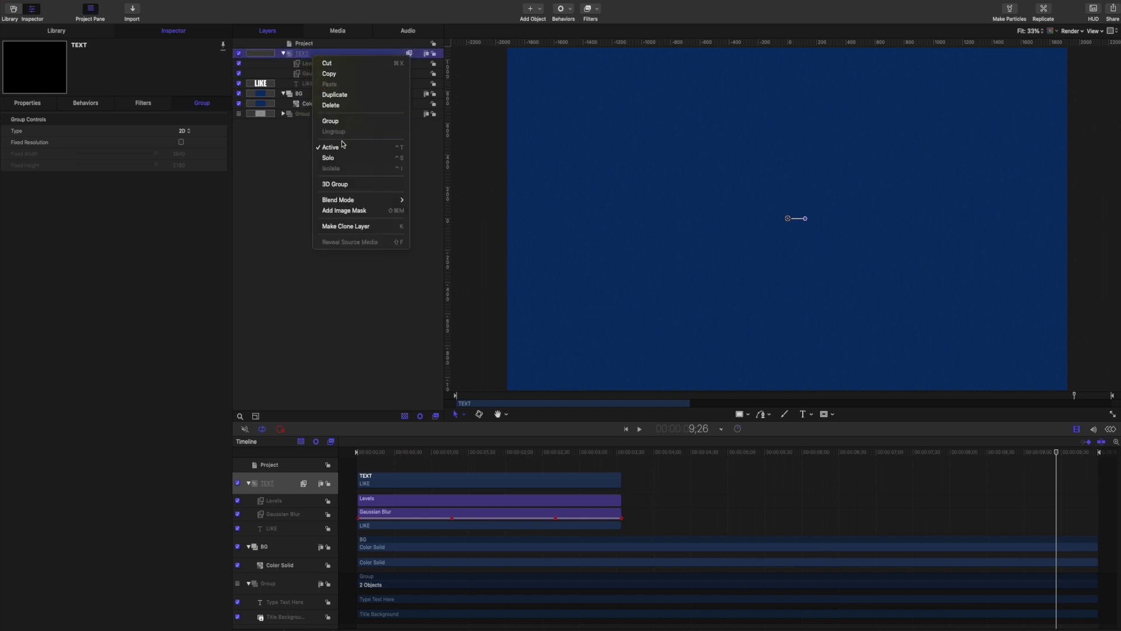
click(351, 95)
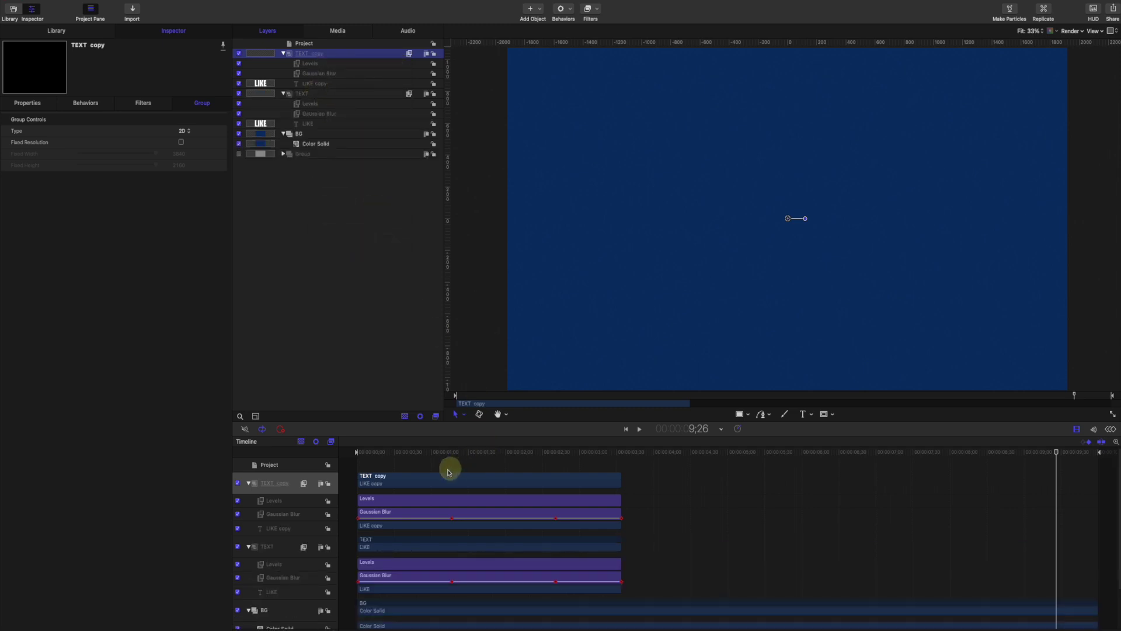
drag(450, 483, 562, 483)
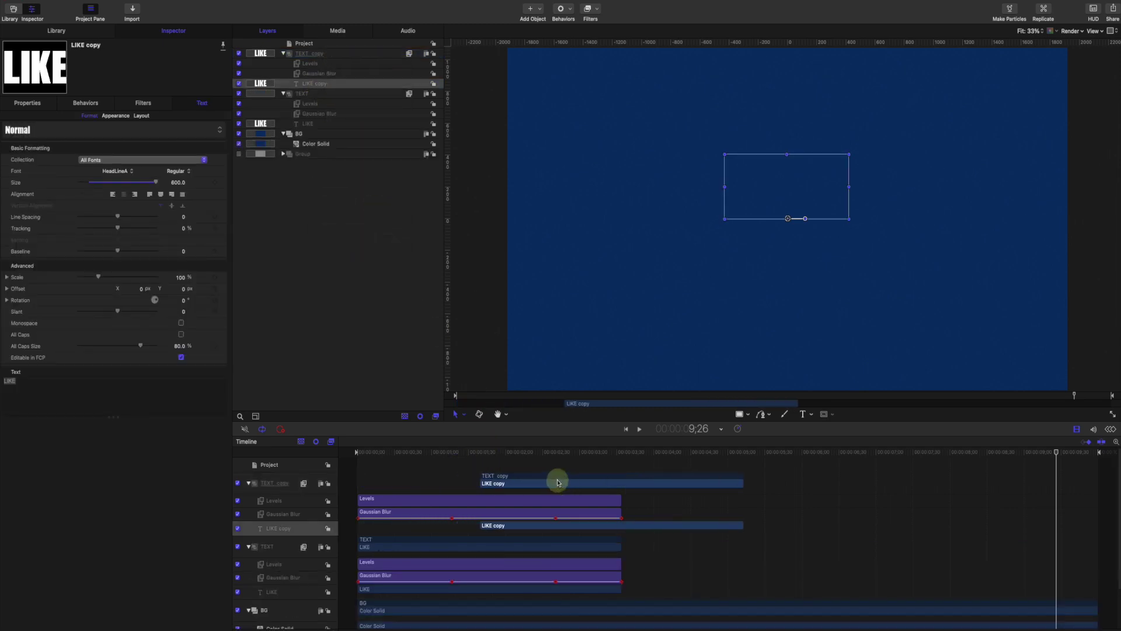
key(super+z)
Rename the duplicated group to TEXT 2 and the original group to TEXT 1.
click(314, 53)
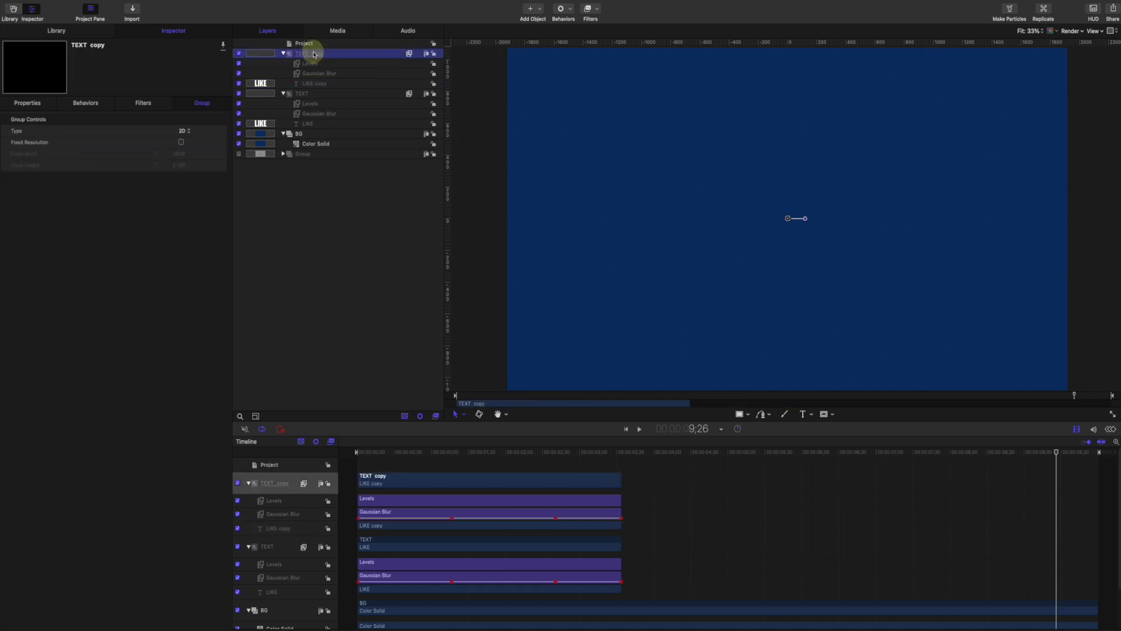
double_click(326, 54)
text(2)
key(Return)
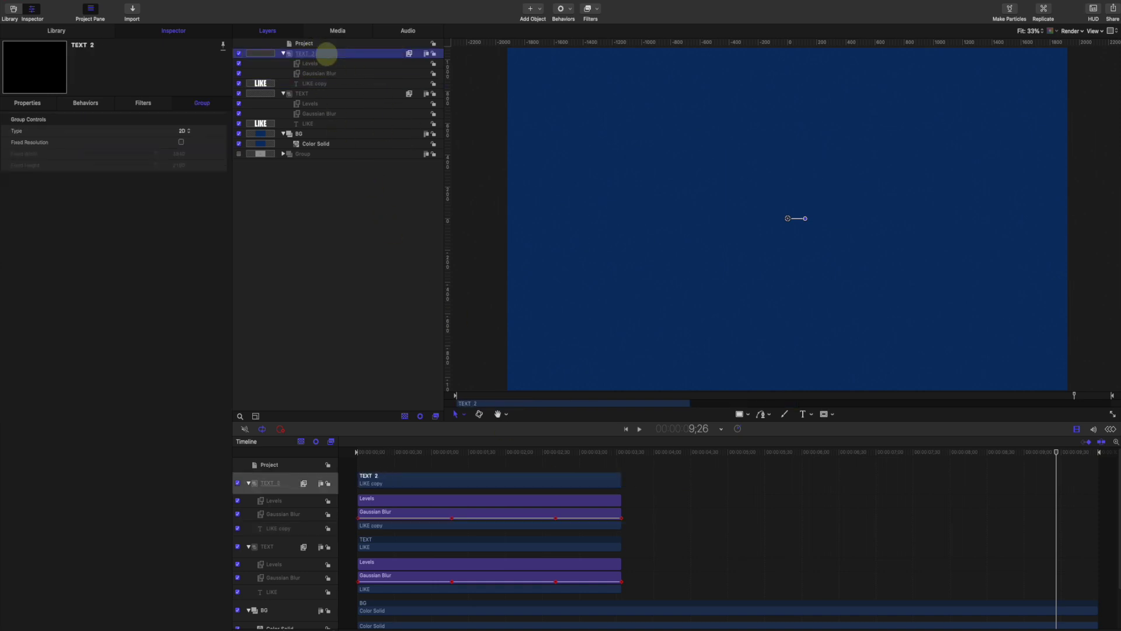
click(313, 97)
click(319, 91)
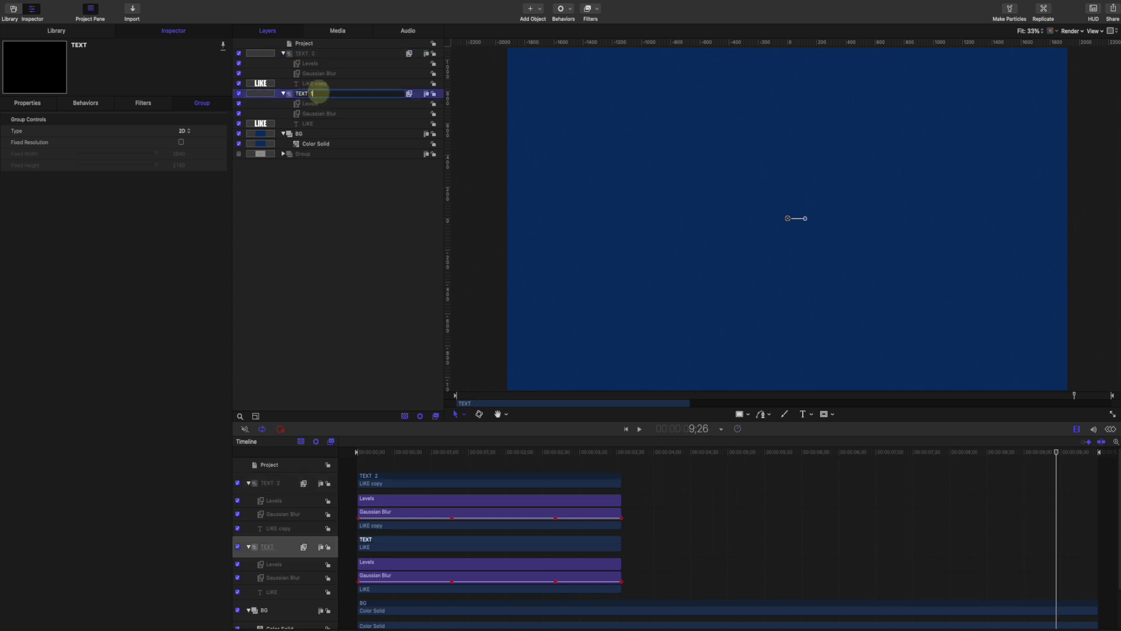
text(1)
key(Return)
Change the wording of the LIKE copy layer in the TEXT 2 group to SUBSCRIBE.
click(324, 83)
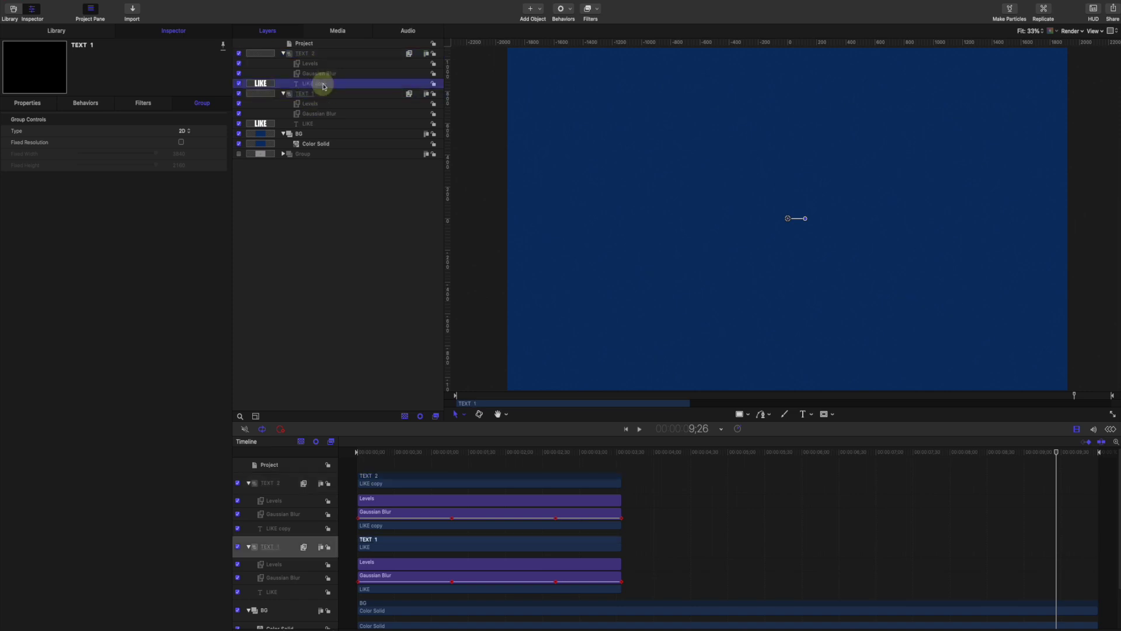
click(25, 382)
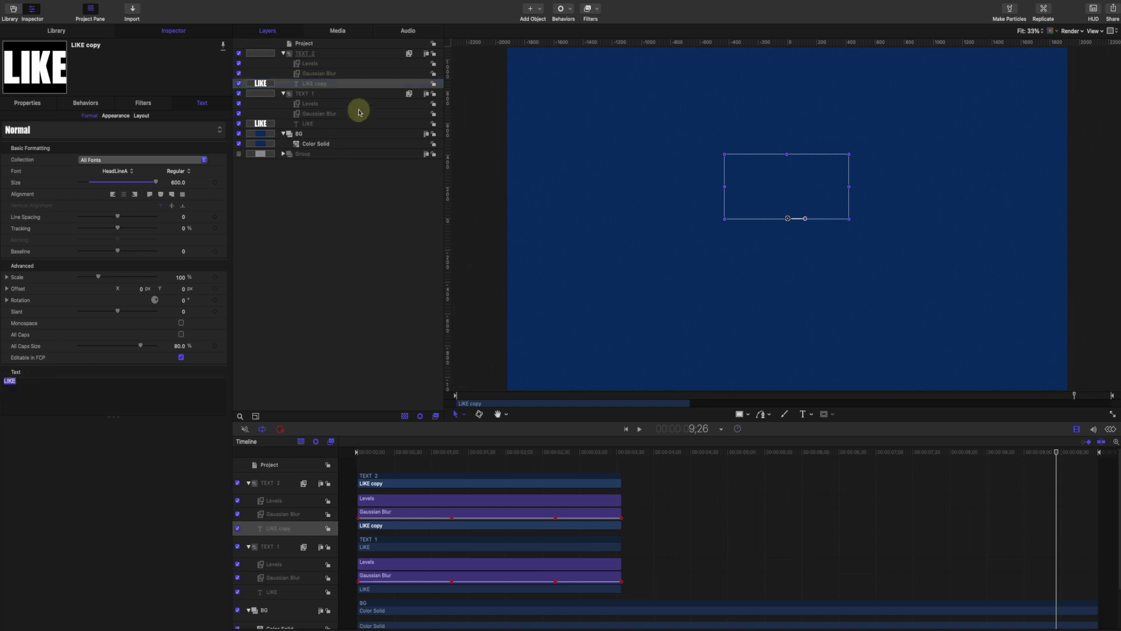
text(XS)
key(BackSpace)
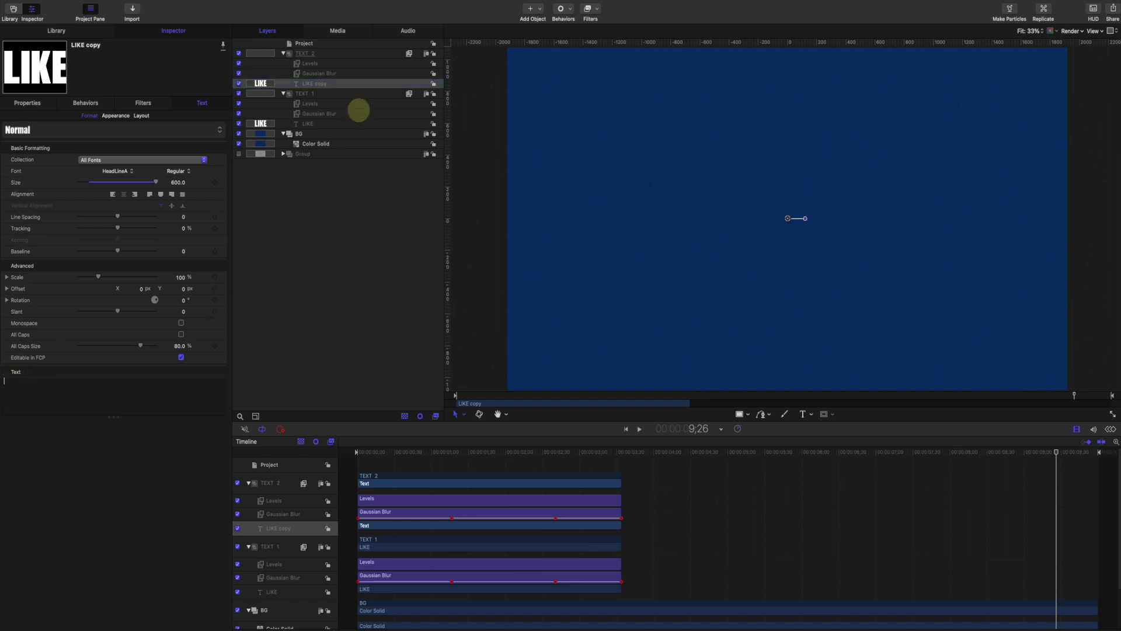
text(UBS)
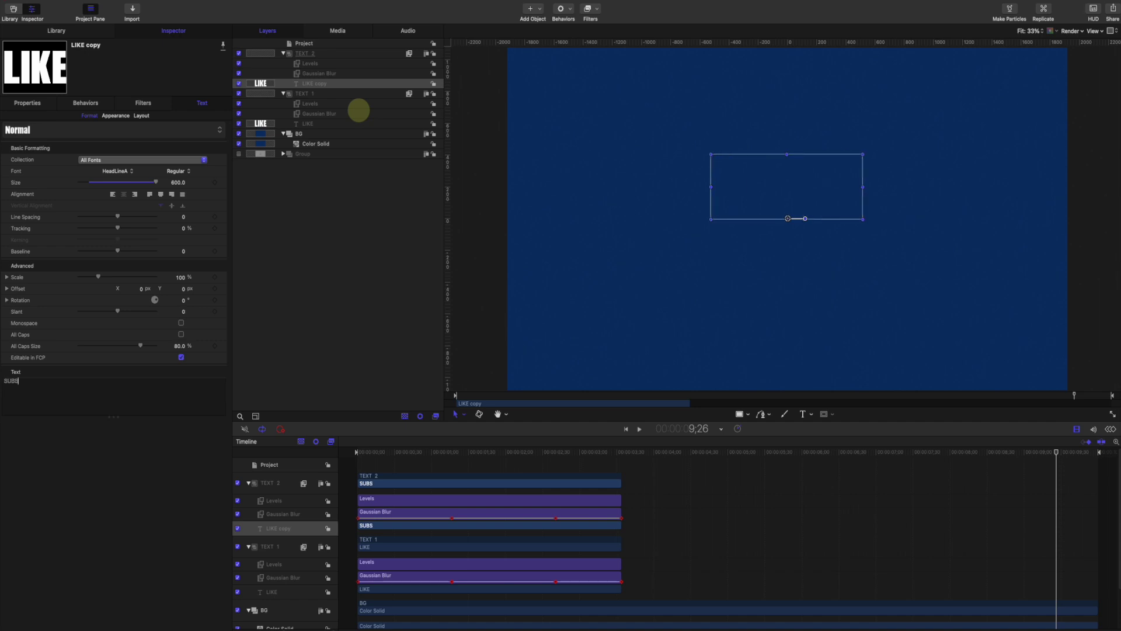
text(CRIBE)
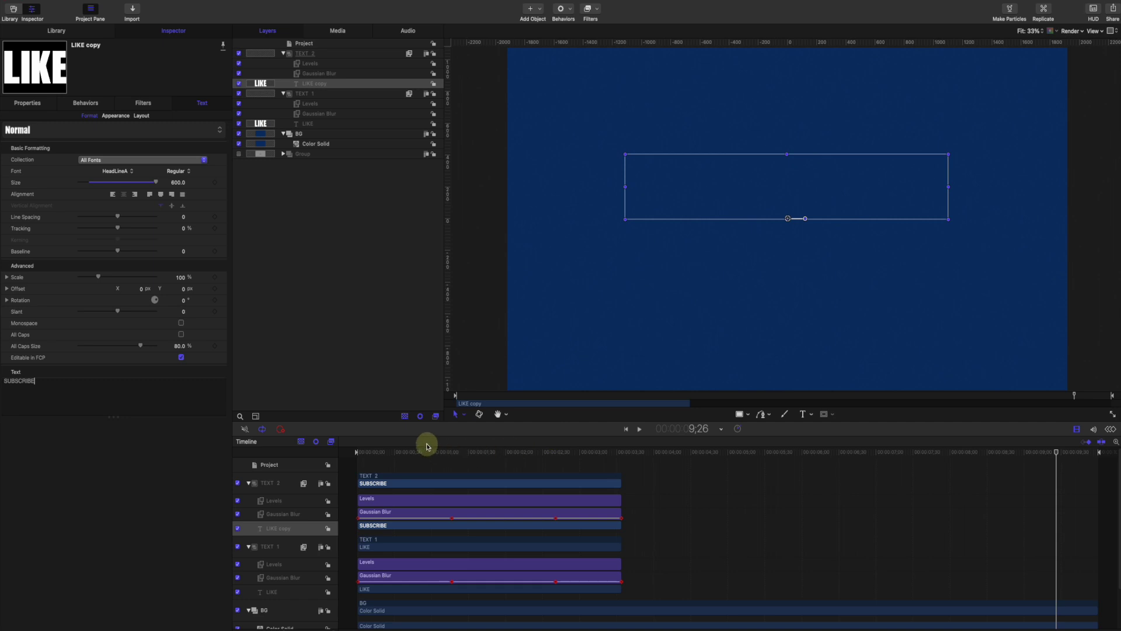
Move the whole TEXT 2 group in the timeline so it starts where TEXT 1 ends, and return the playhead to the beginning.
click(305, 55)
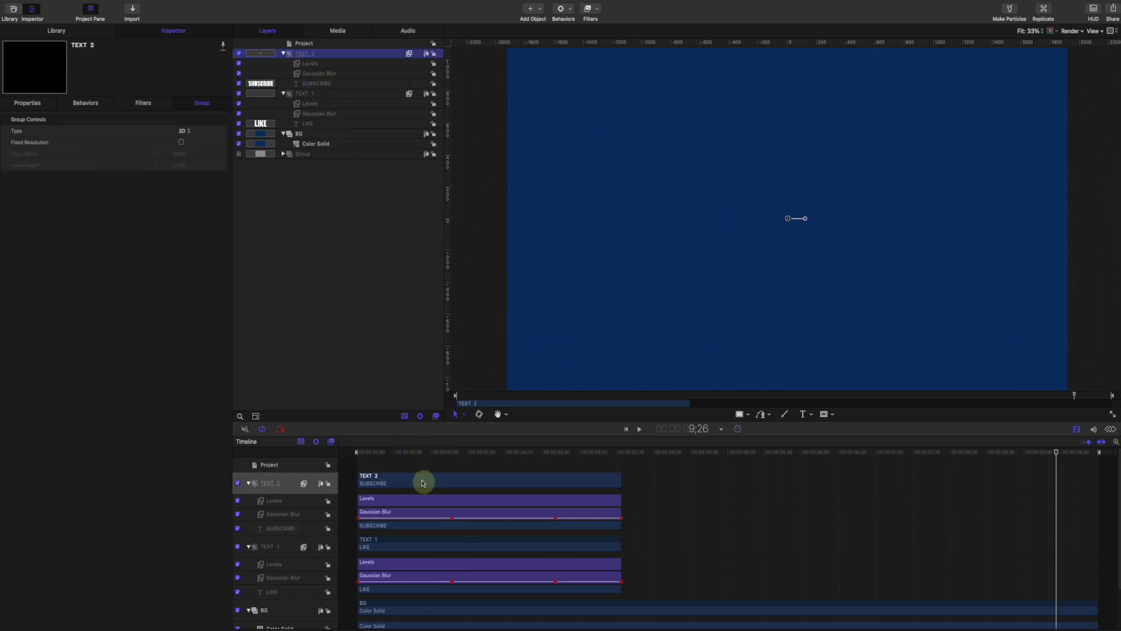
drag(424, 480, 679, 478)
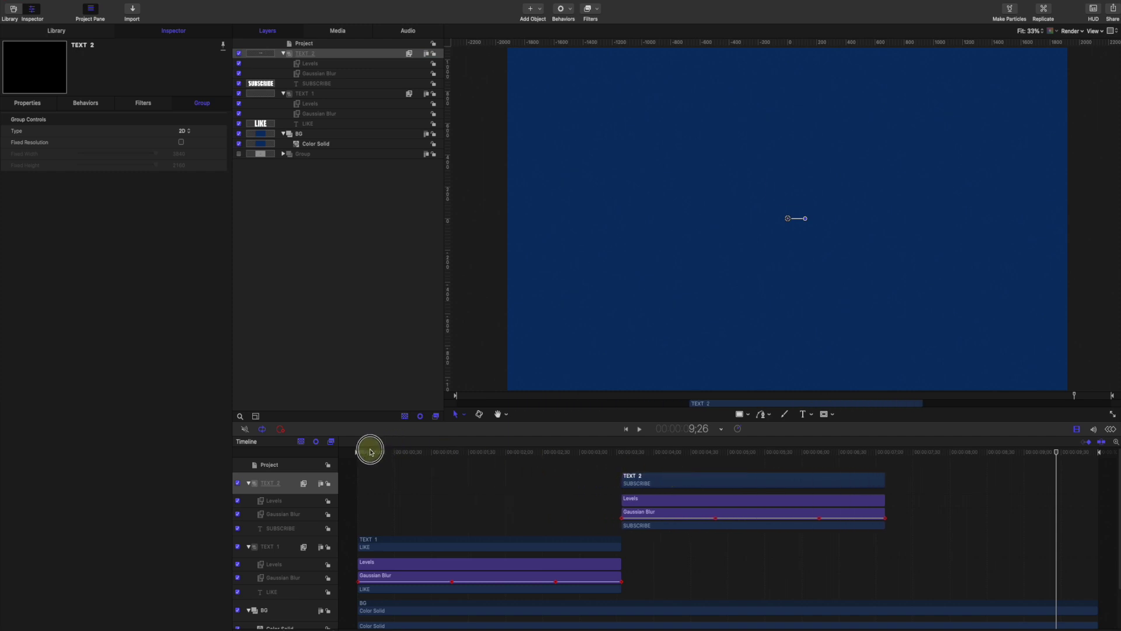
drag(370, 451, 315, 413)
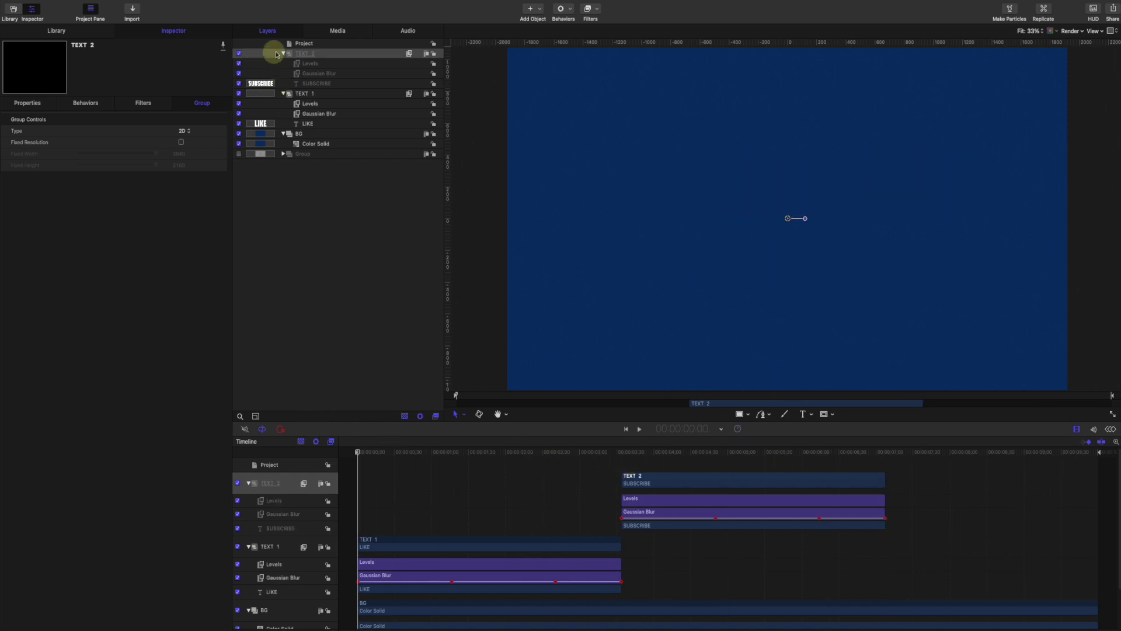
Duplicate the TEXT 2 group and rename the copy TEXT 3, undoing the stray shift of its SUBSCRIBE copy layer.
right_click(300, 53)
click(319, 89)
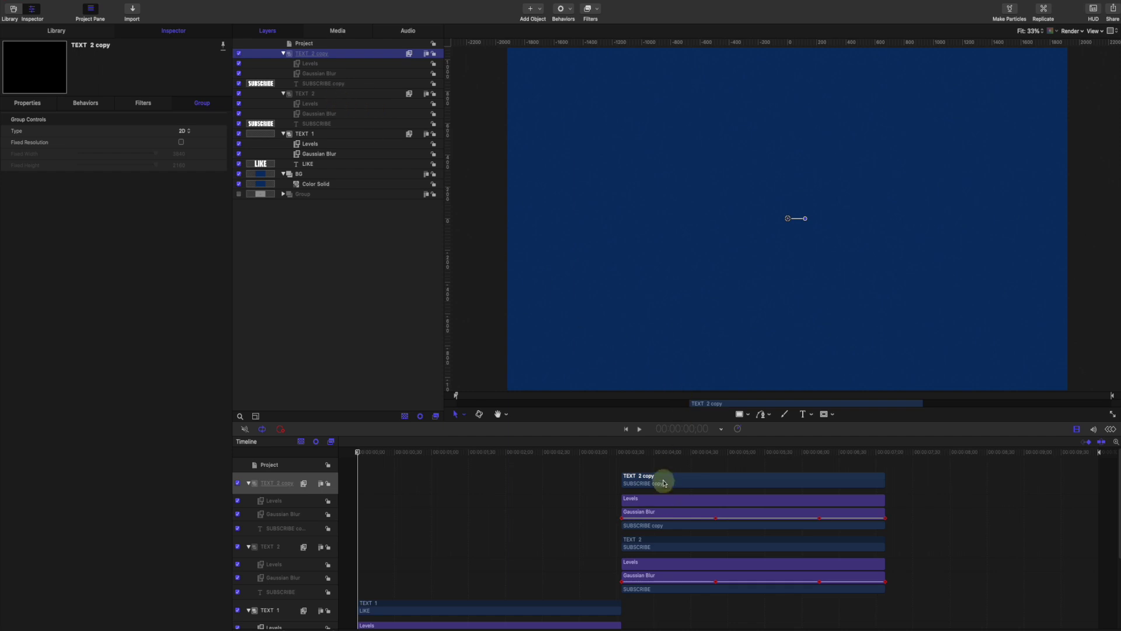
drag(663, 483, 736, 477)
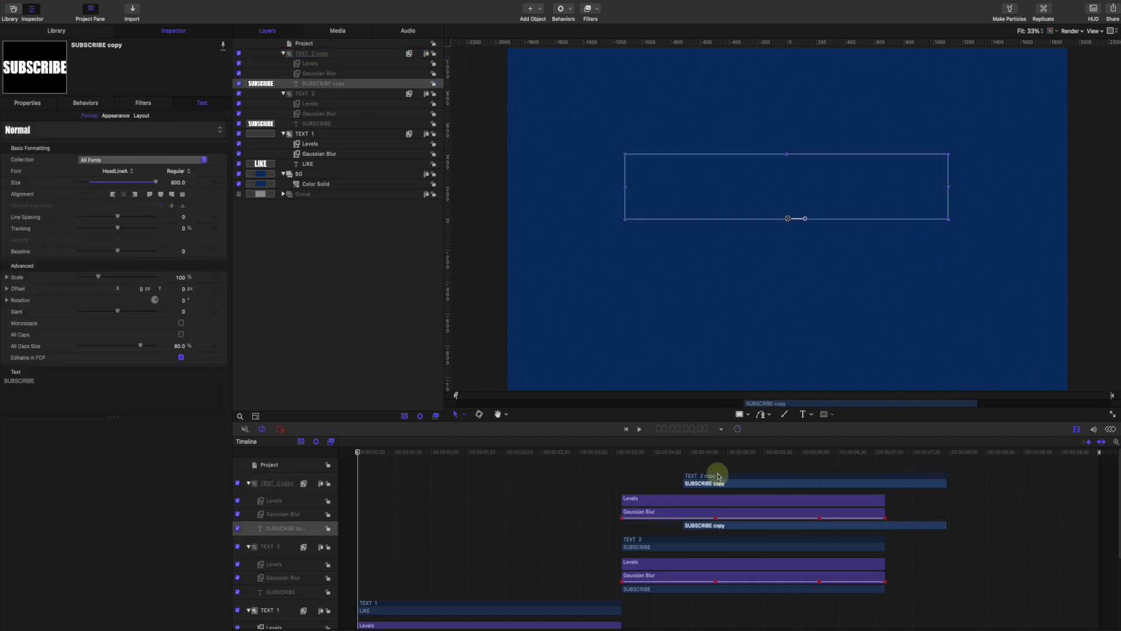
key(super+z)
click(324, 56)
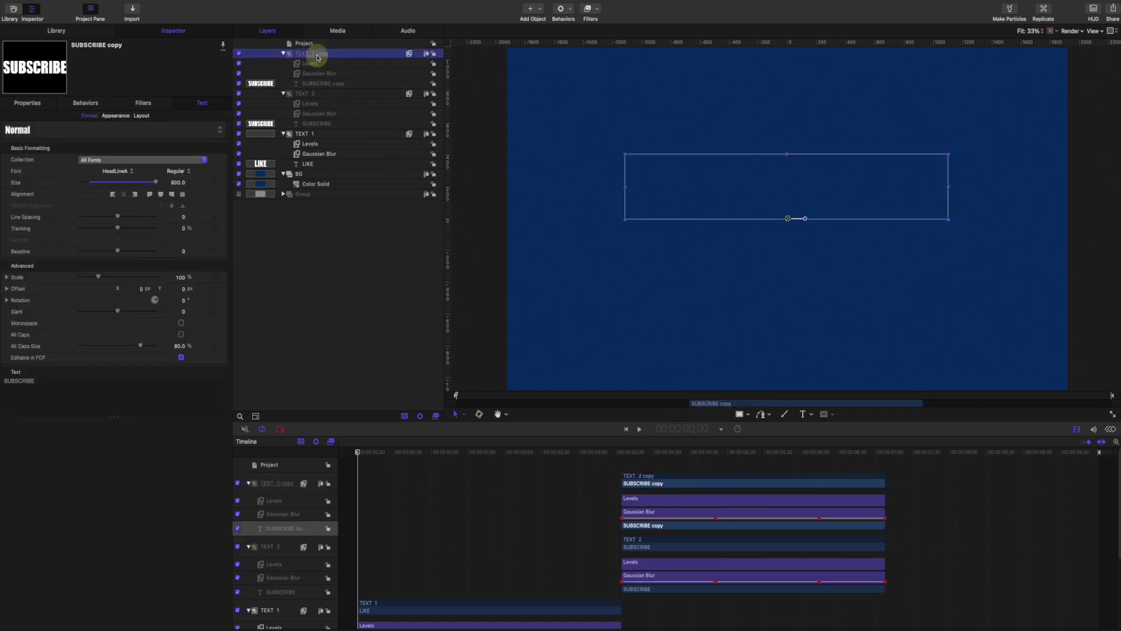
double_click(324, 54)
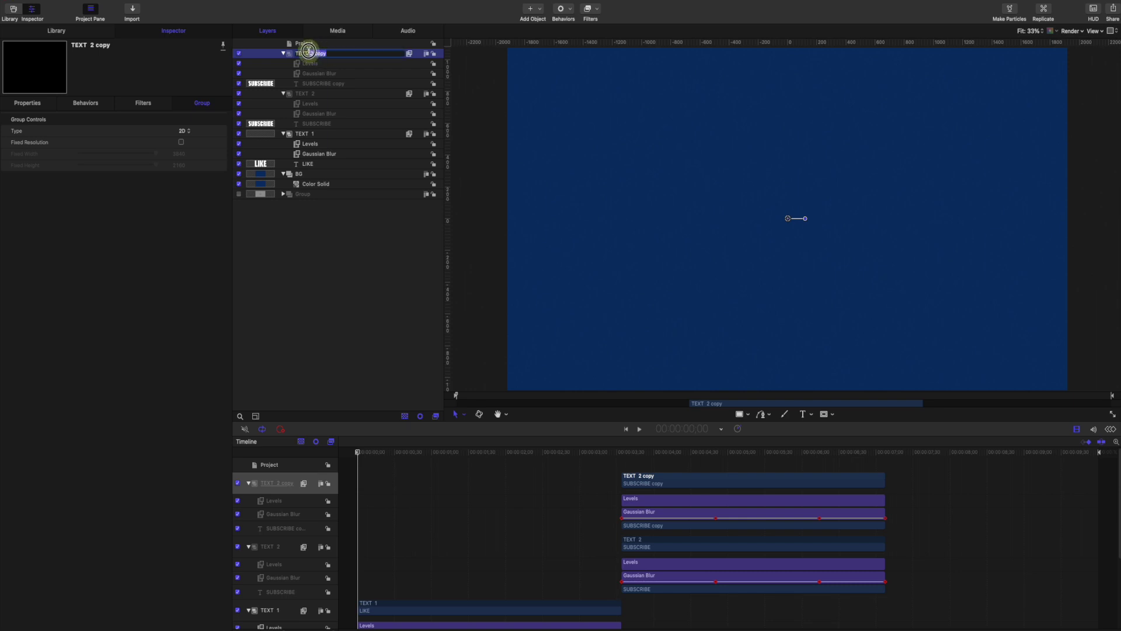
text(3)
key(Return)
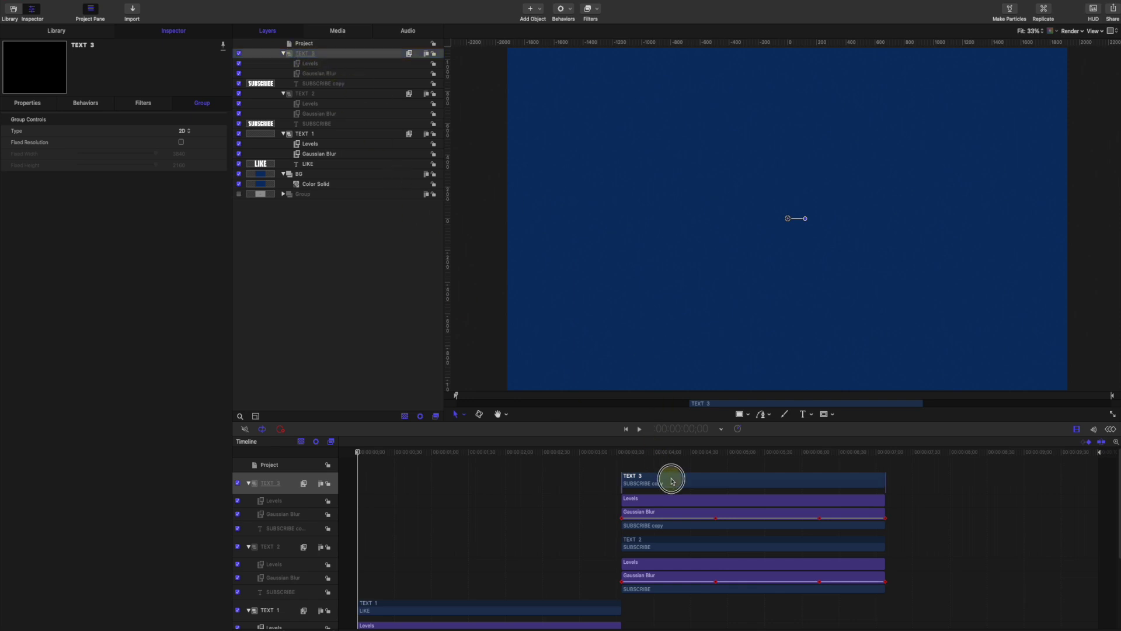
Move the TEXT 3 group in the timeline so that it ends at the project's last frame, 9;59.
drag(671, 479, 884, 487)
drag(964, 450, 1101, 458)
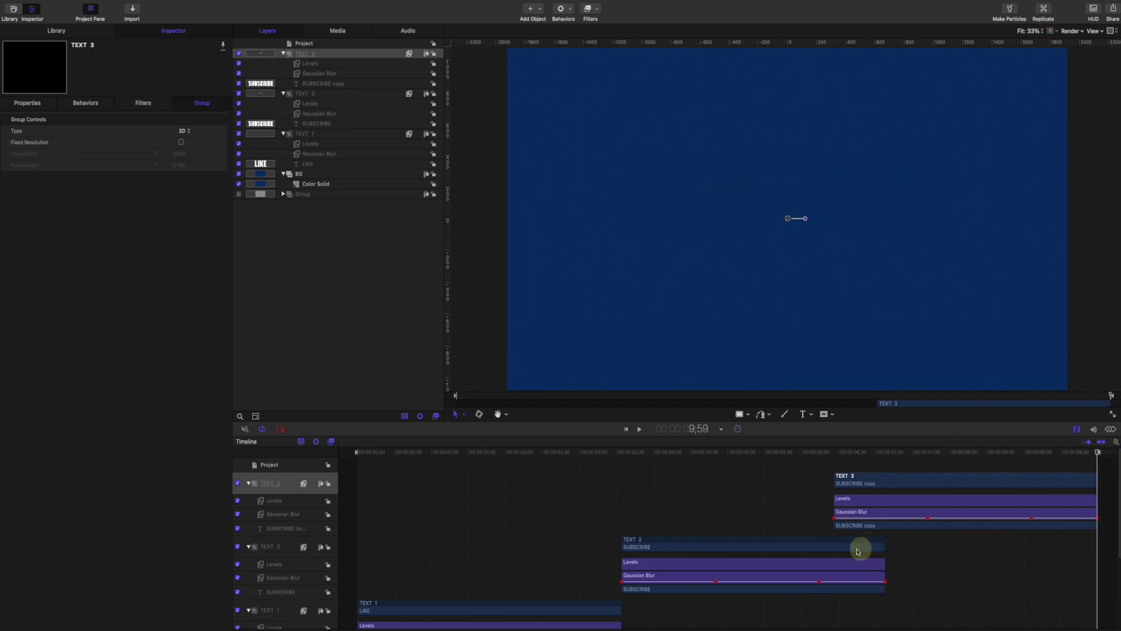
Undo a trial shift of TEXT 2's SUBSCRIBE layer and scrub through the TEXT 2 segment to its end at about 7;08.
drag(724, 545, 701, 544)
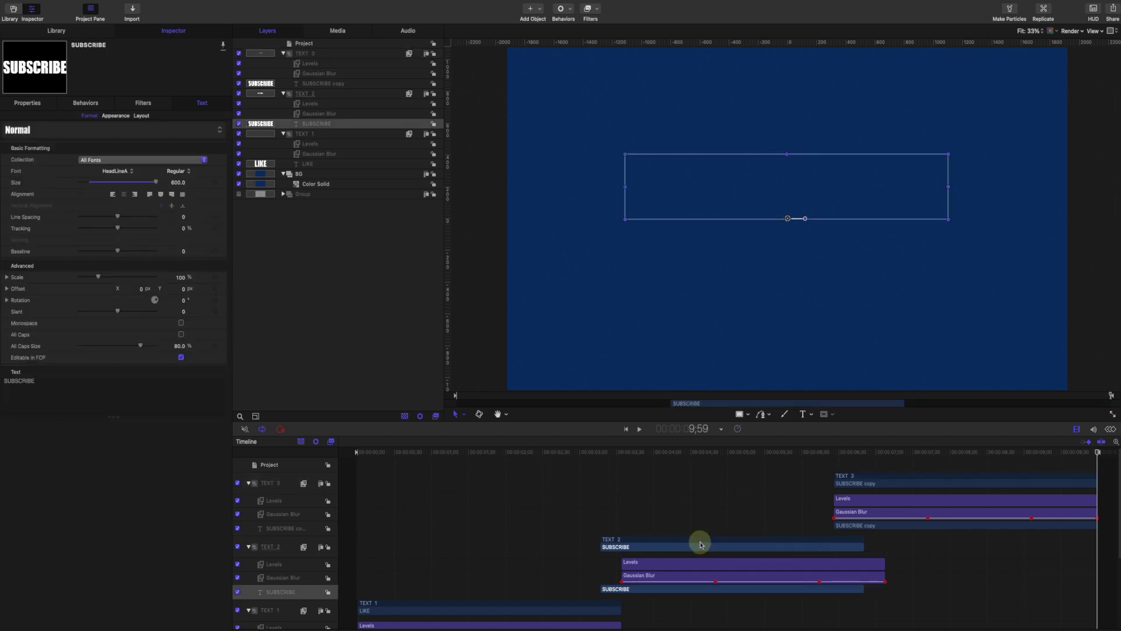
key(super+z)
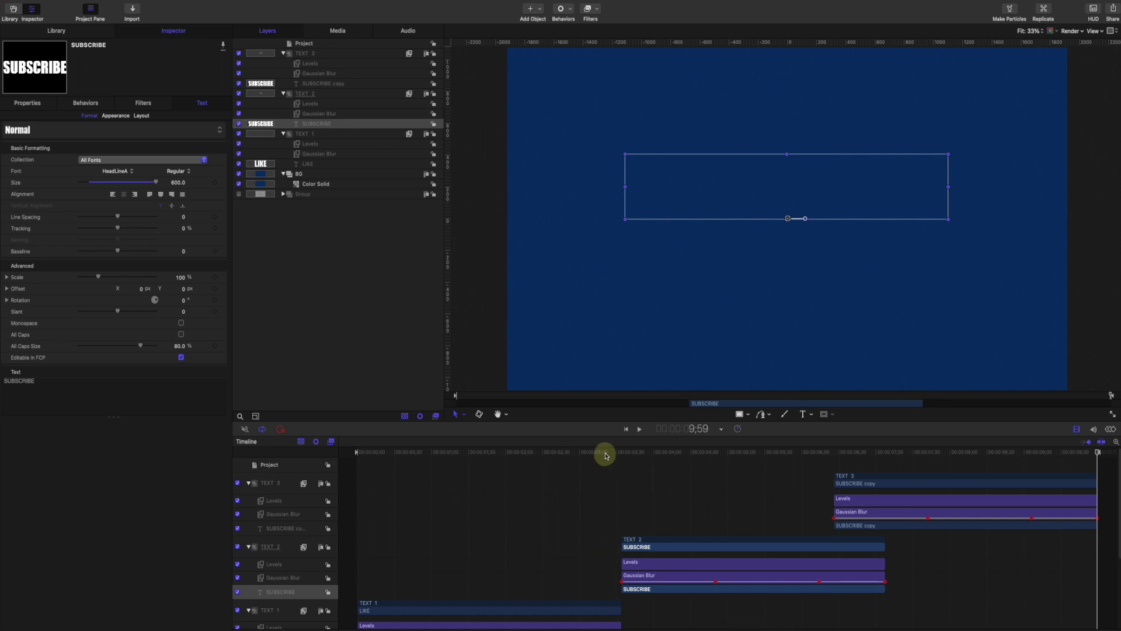
drag(606, 455, 888, 465)
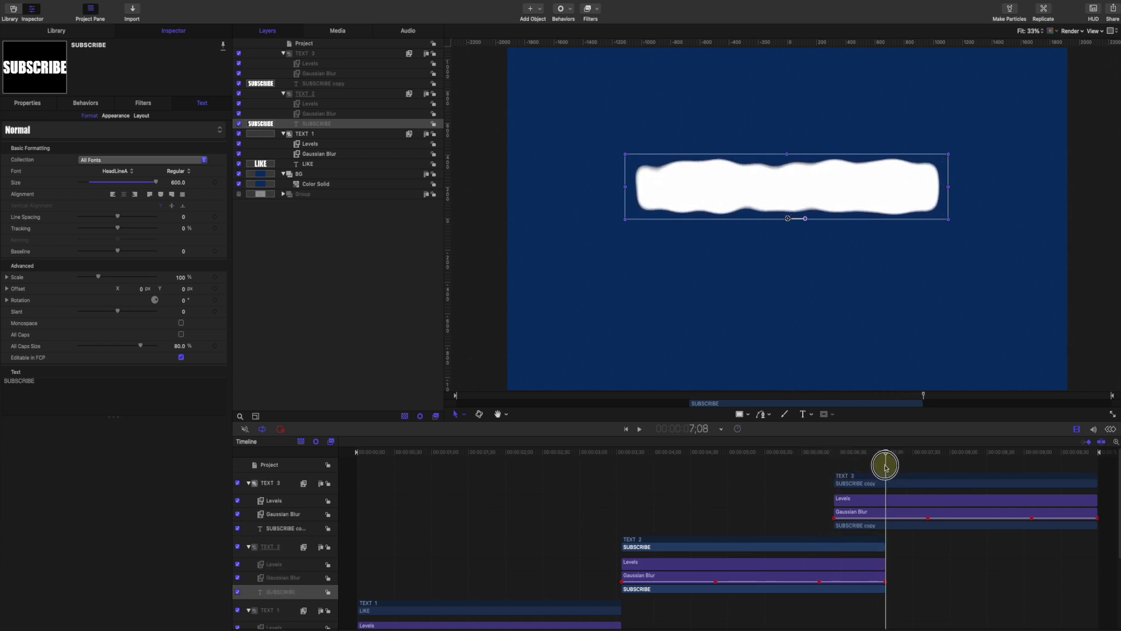
Trim the TEXT 1 group to end at 3;18, undoing the mistaken trim of TEXT 2's SUBSCRIBE layer.
drag(886, 465, 819, 459)
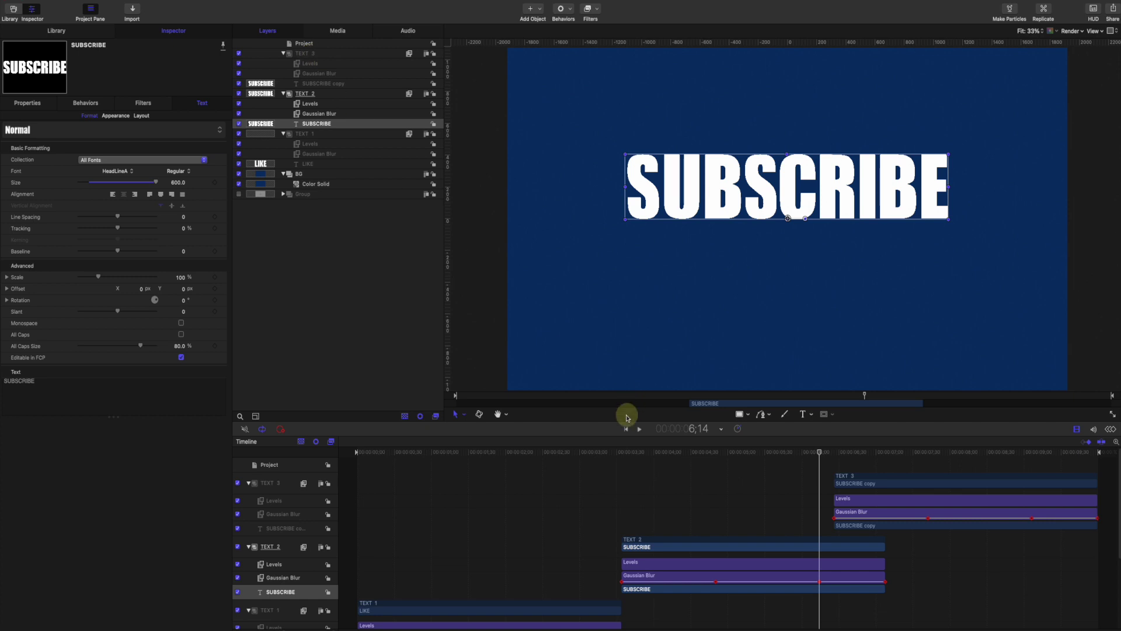
drag(616, 452, 608, 452)
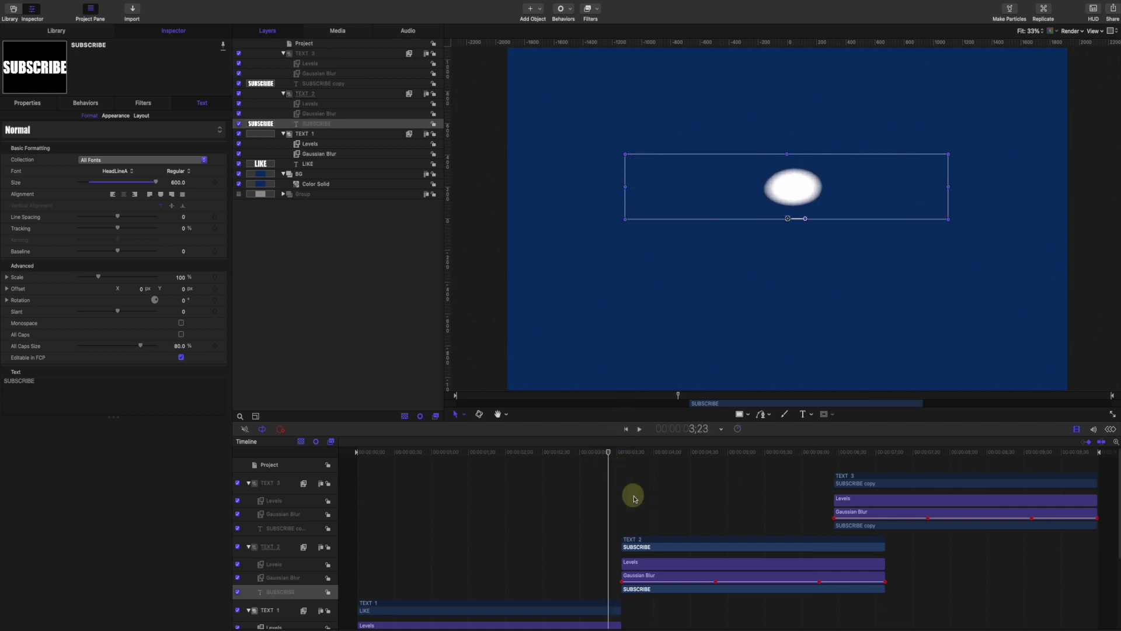
scroll(636, 509, down, 4)
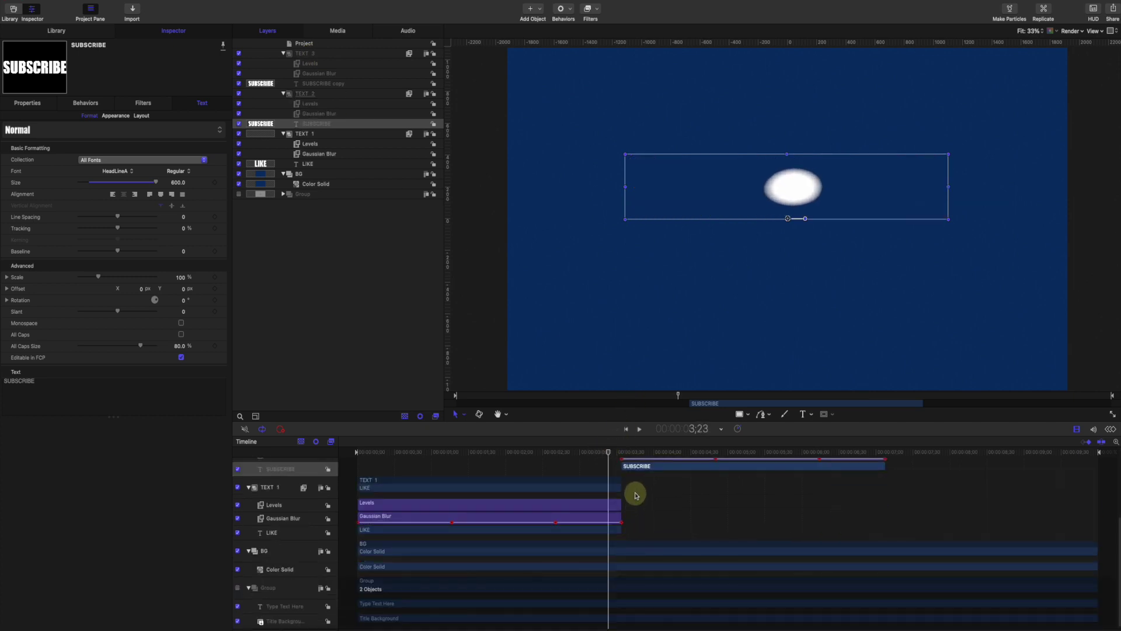
drag(610, 456, 604, 455)
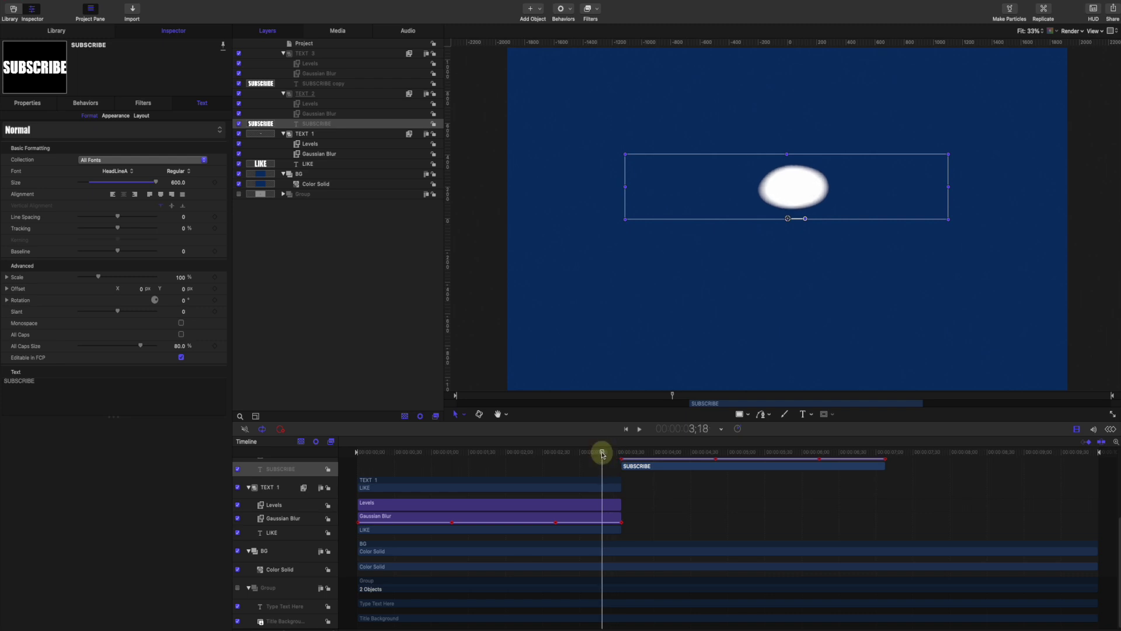
key(o)
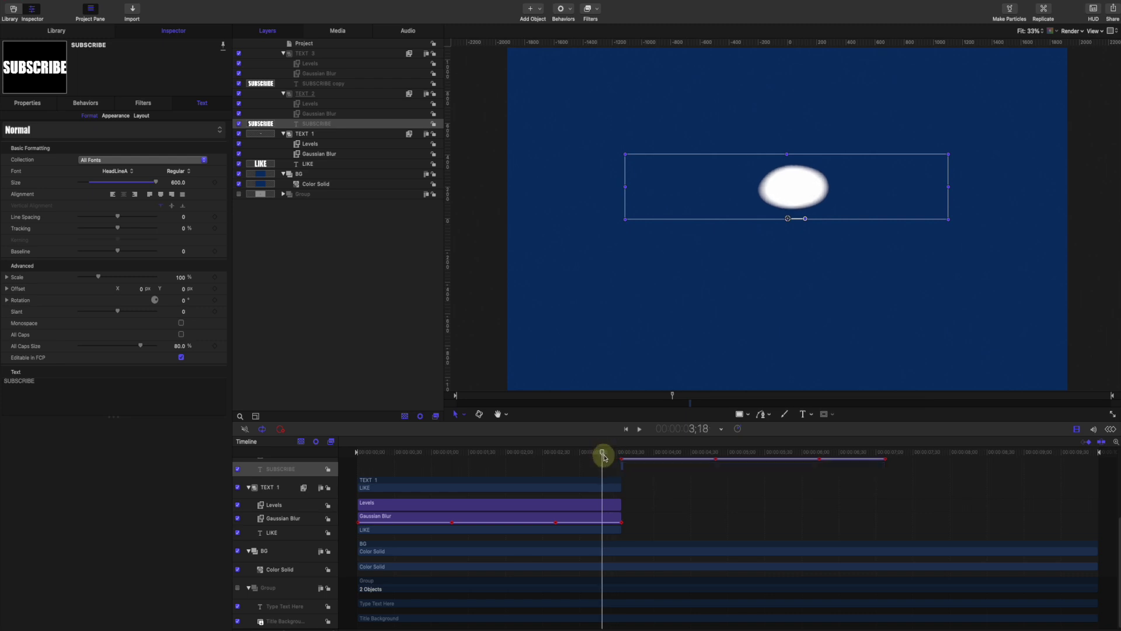
key(ctrl+z)
click(304, 134)
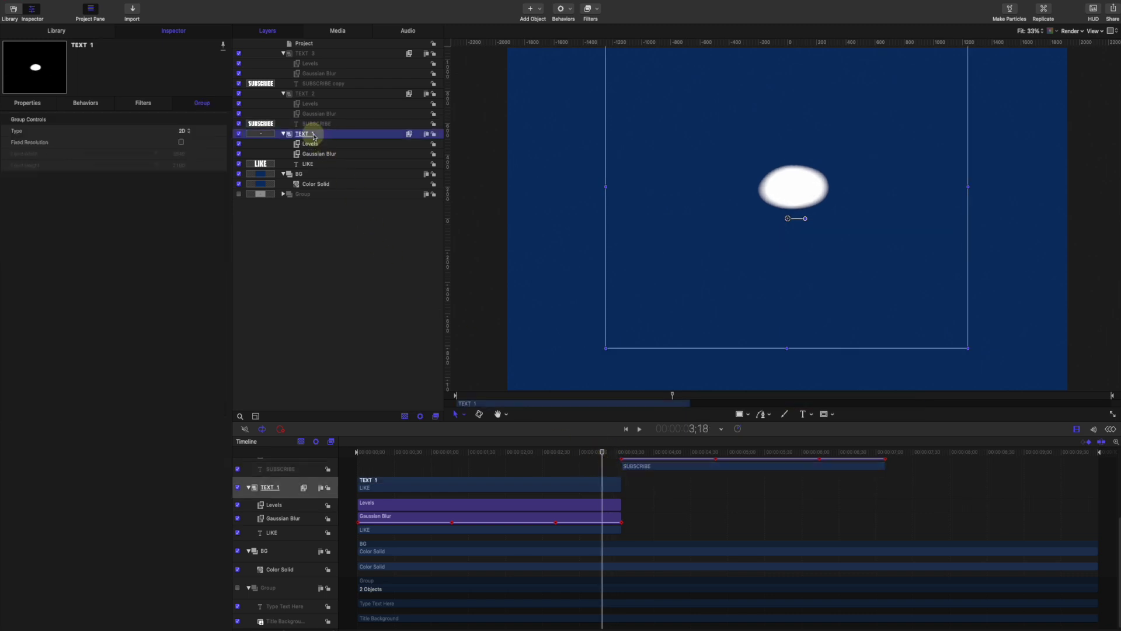
key(o)
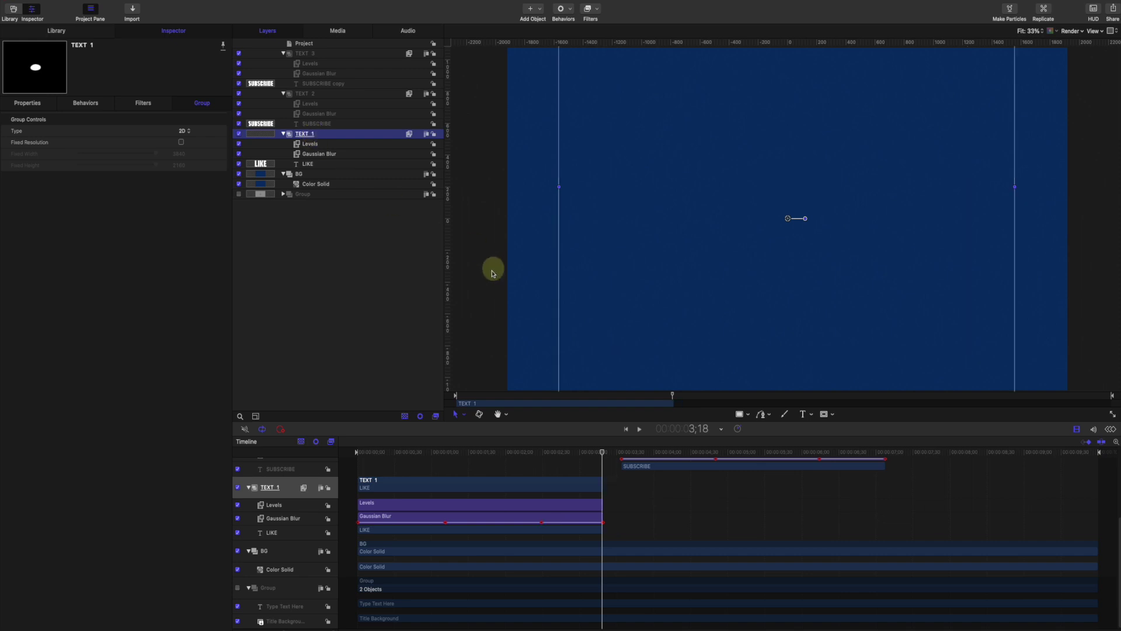
Move the whole TEXT 2 group to start where TEXT 1 ends and trim its end at 6;39, undoing the stray SUBSCRIBE layer shift.
scroll(727, 517, up, 5)
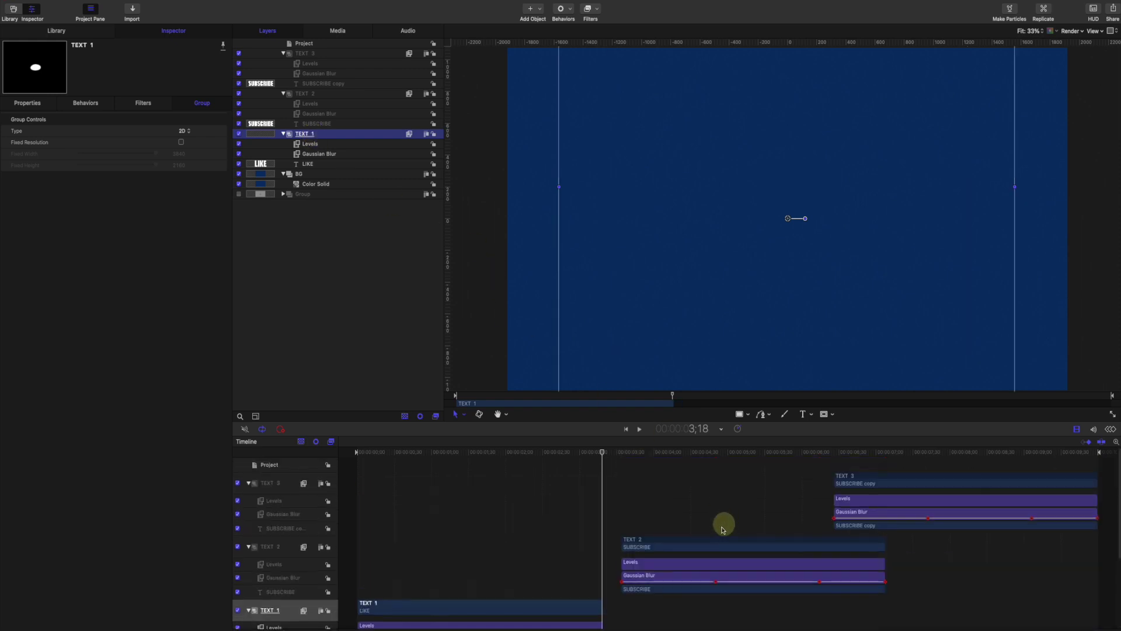
drag(715, 535, 689, 543)
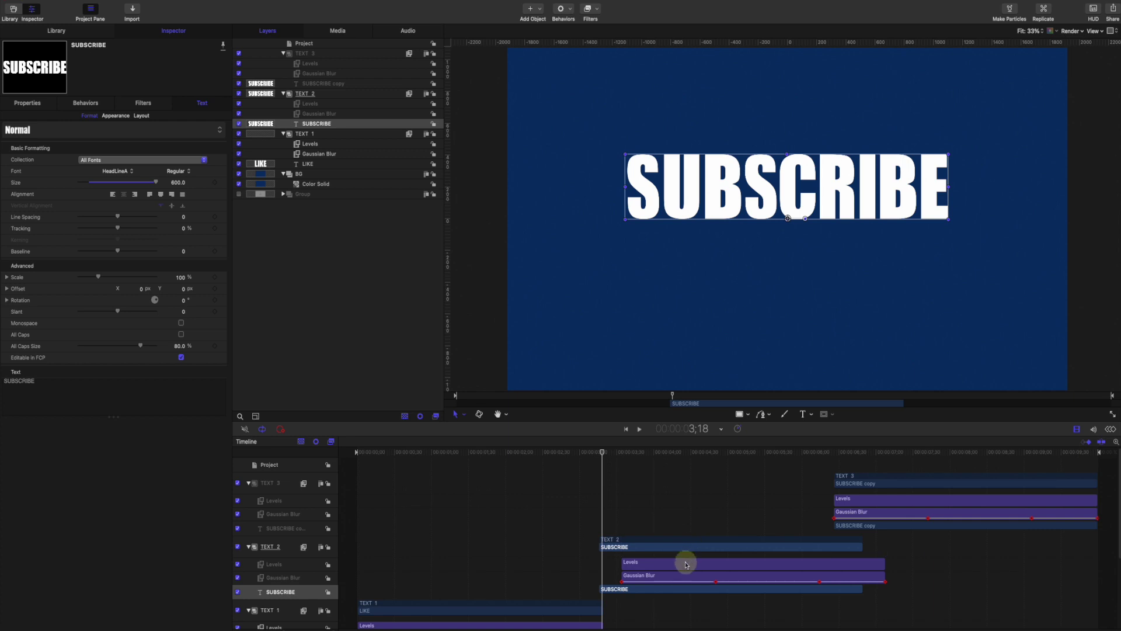
key(super+z)
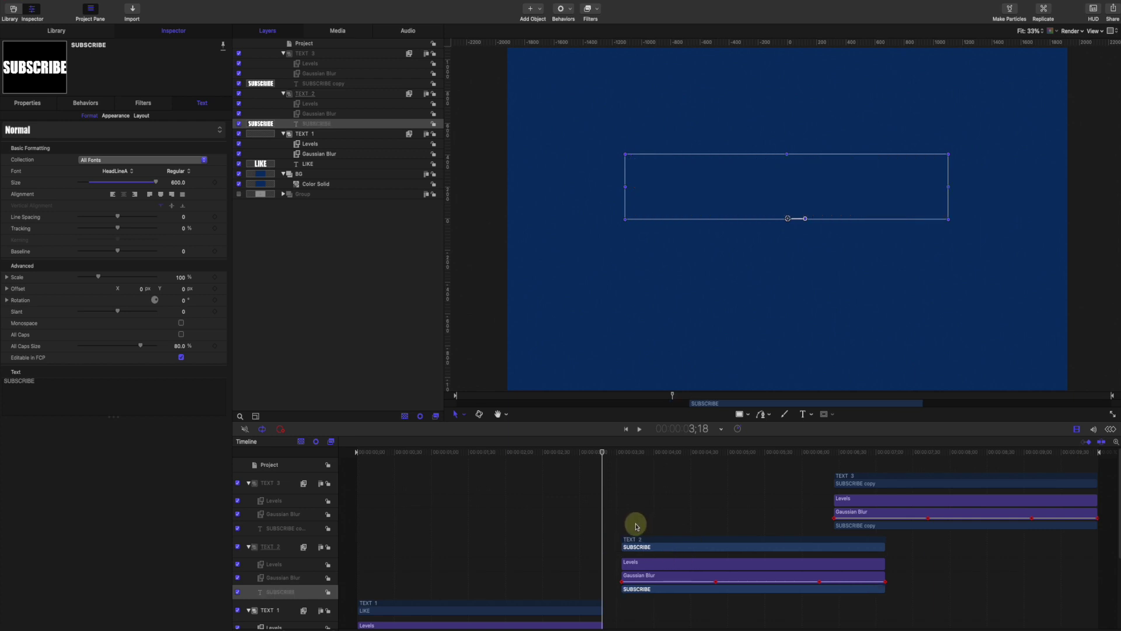
click(305, 96)
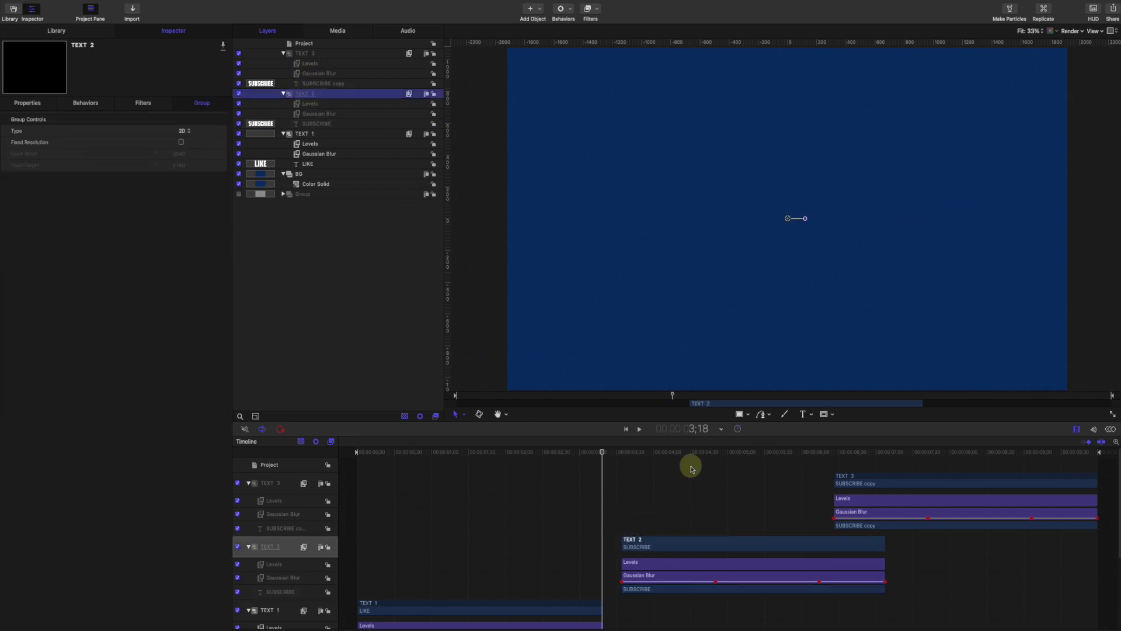
drag(659, 539, 641, 539)
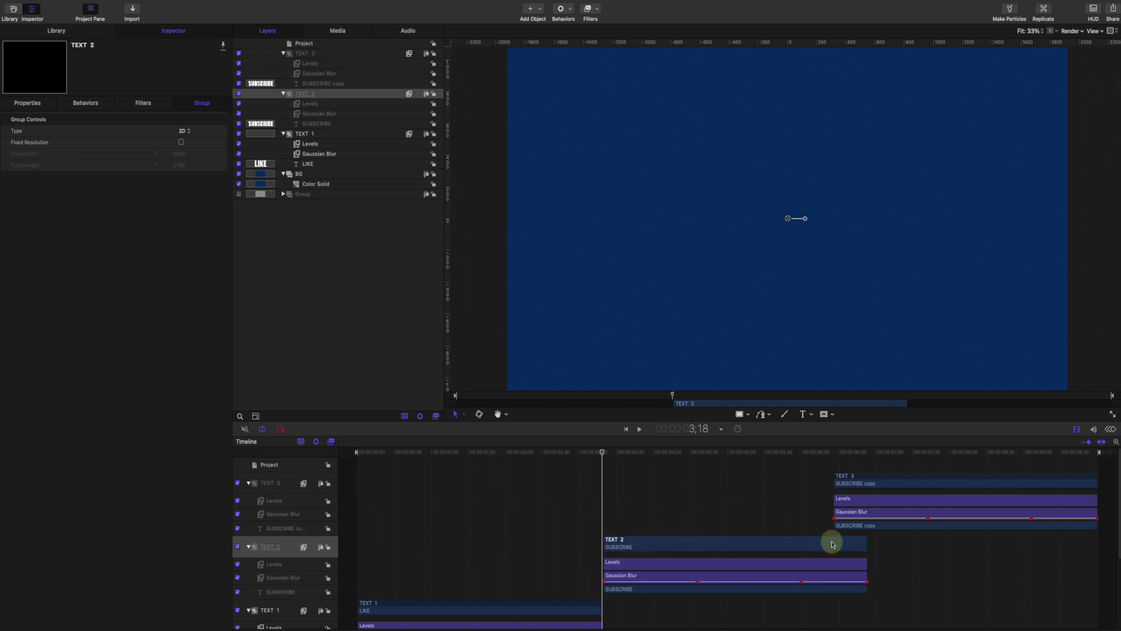
drag(847, 454, 851, 457)
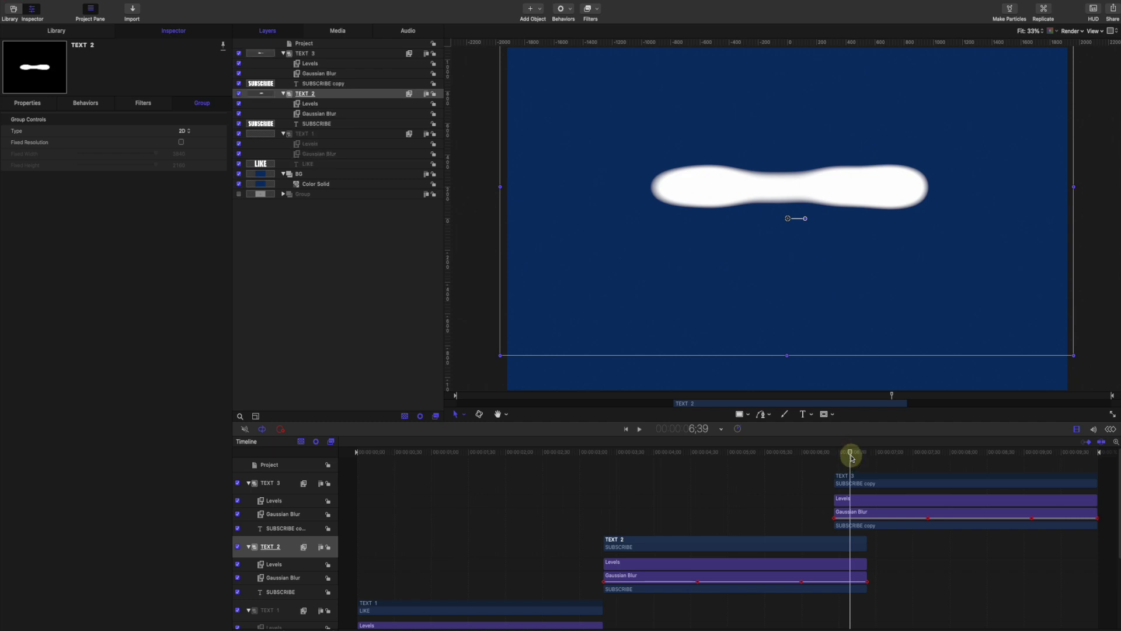
key(alt+bracketright)
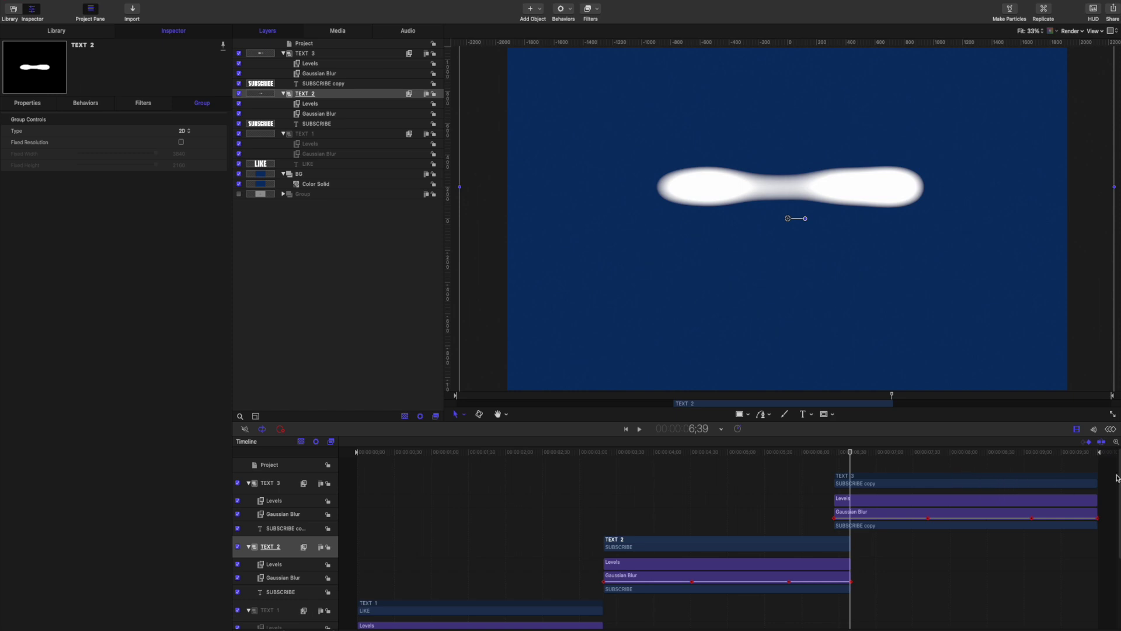
Trim the end of the TEXT 3 group at 9;49, undoing both stray shifts of its SUBSCRIBE copy layer.
drag(1077, 459, 1086, 454)
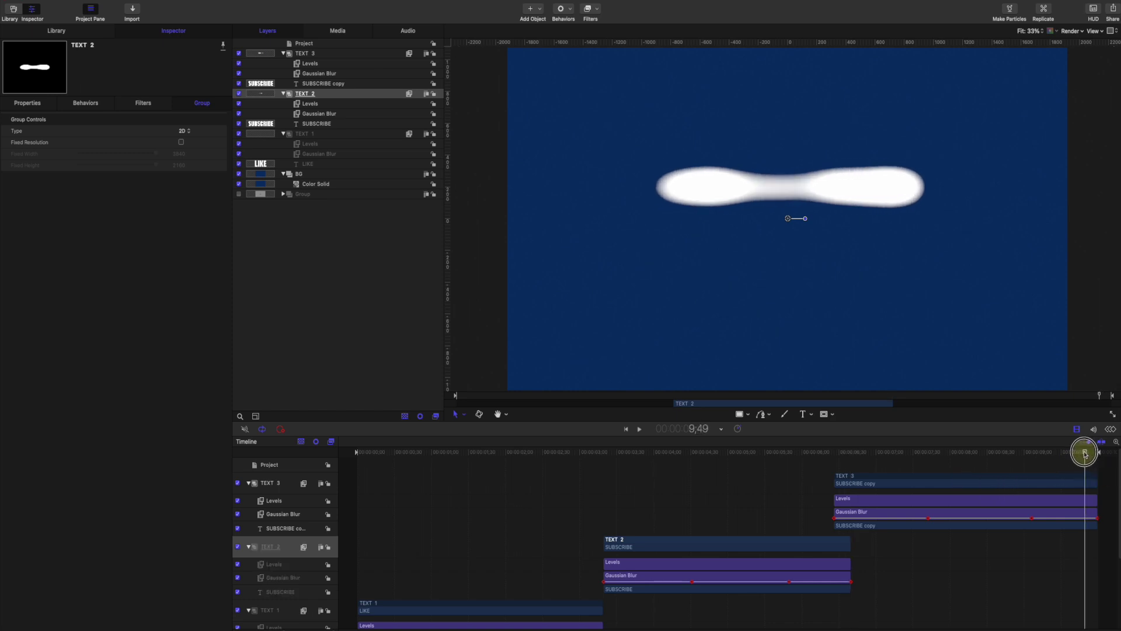
click(310, 53)
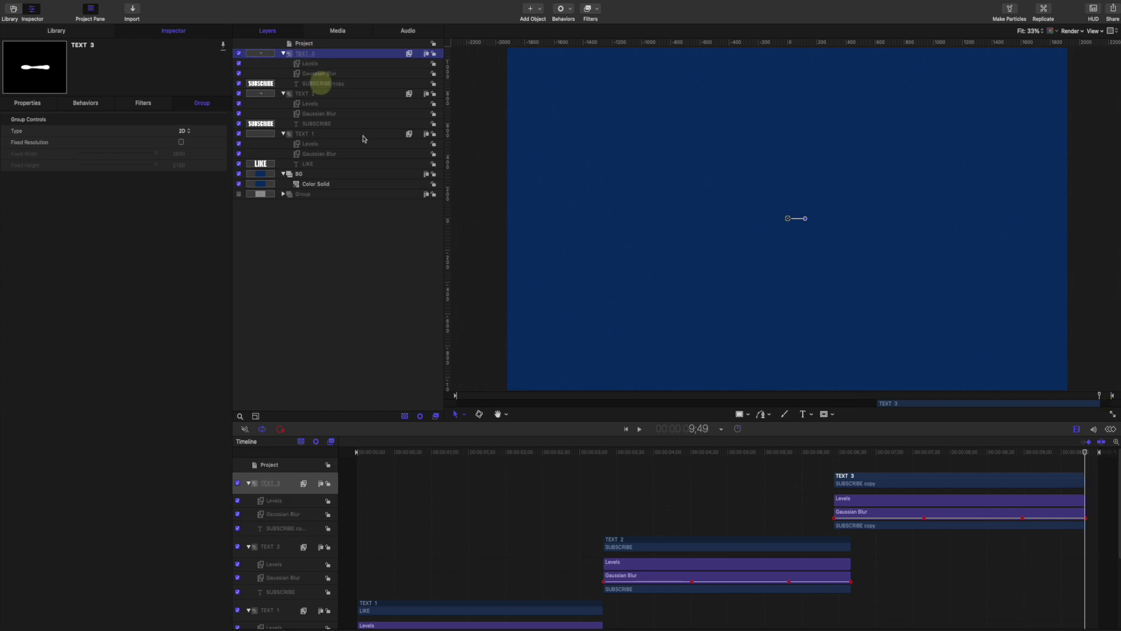
drag(878, 483, 896, 484)
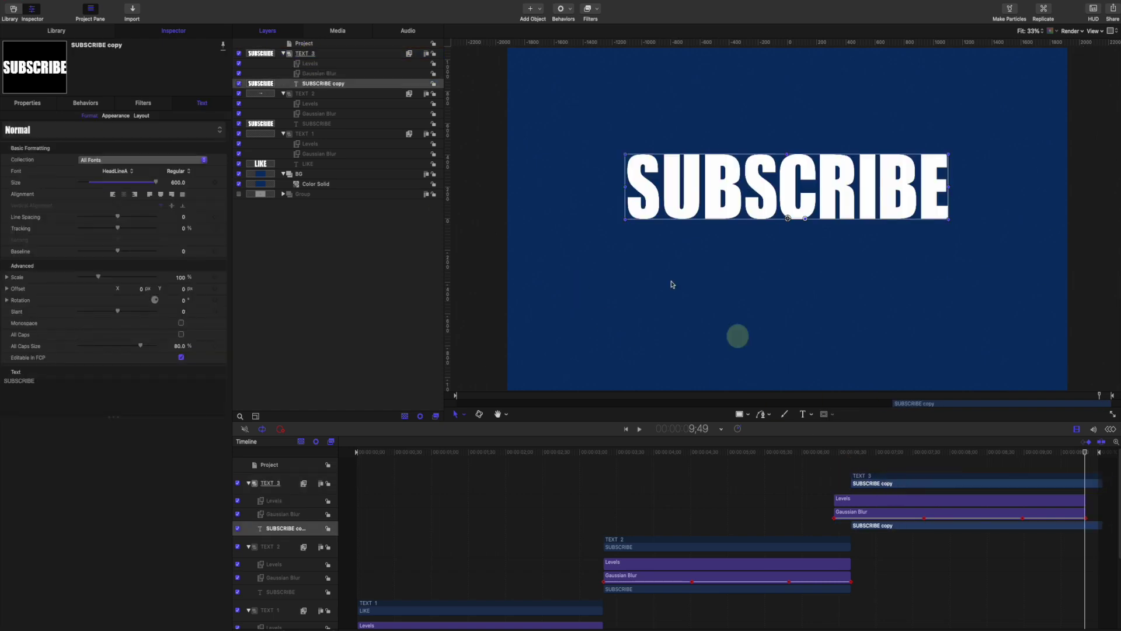
key(super+z)
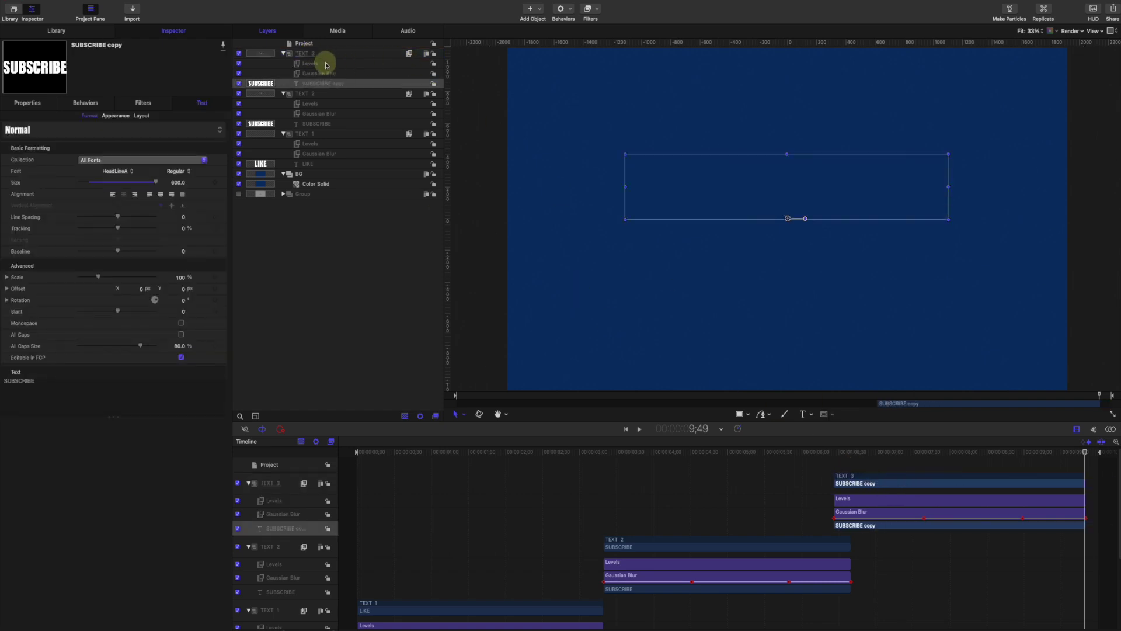
drag(878, 483, 892, 483)
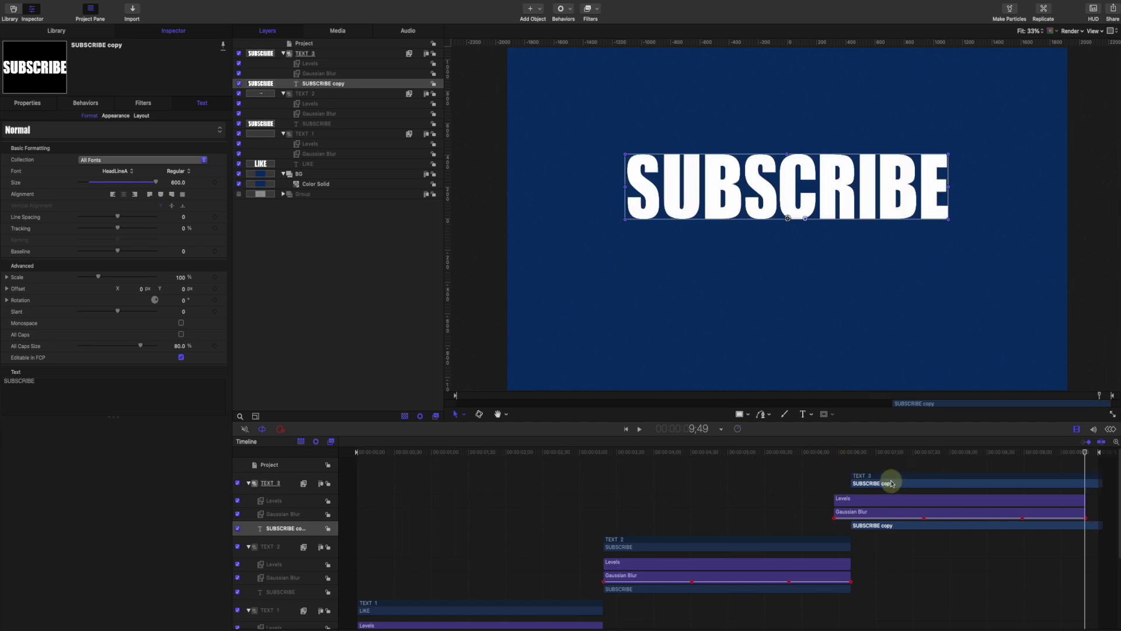
key(super+z)
Trim the end of the TEXT 3 group at 9;53 and move the whole group so it starts where TEXT 2 ends.
click(320, 52)
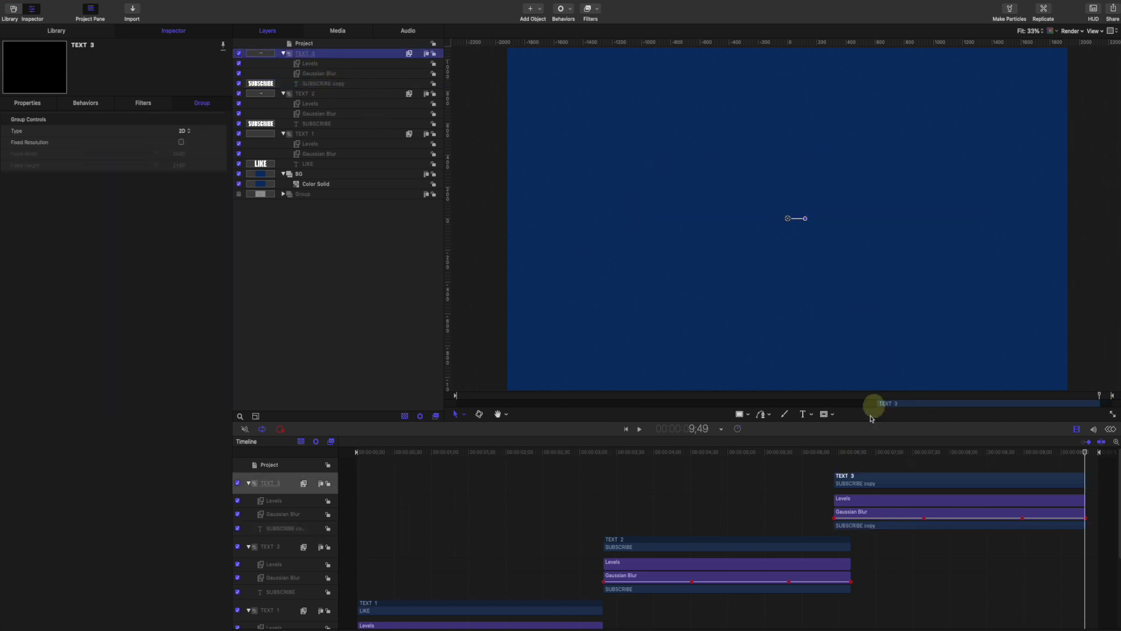
drag(872, 472, 887, 471)
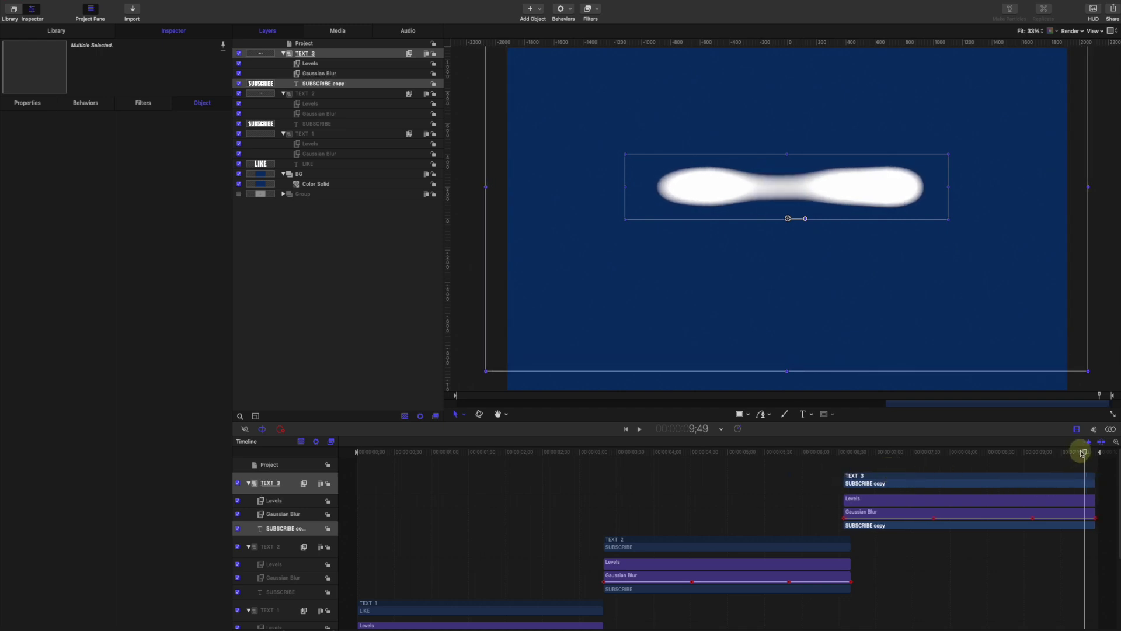
drag(1082, 454, 1090, 454)
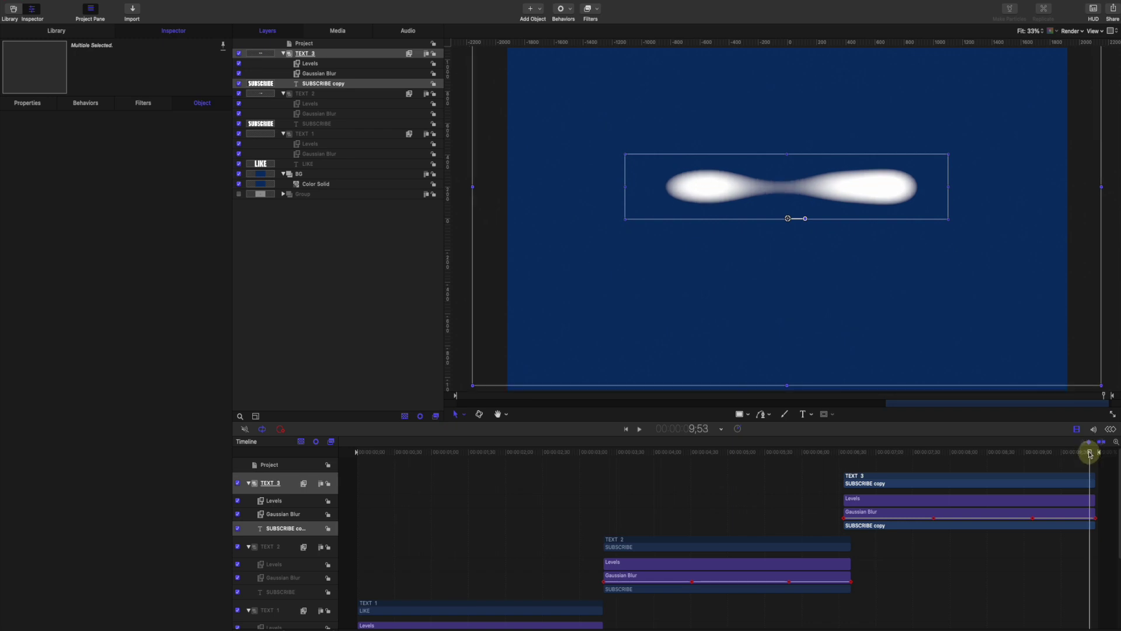
click(318, 54)
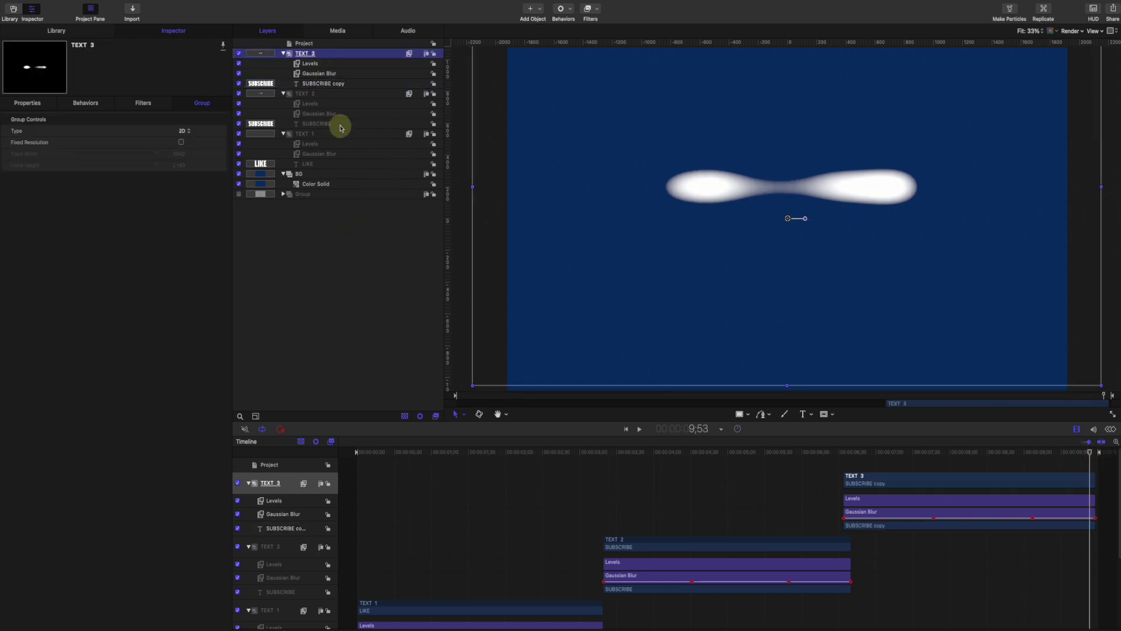
mouse_move(883, 476)
mouse_down()
mouse_move(900, 481)
mouse_move(884, 465)
mouse_up()
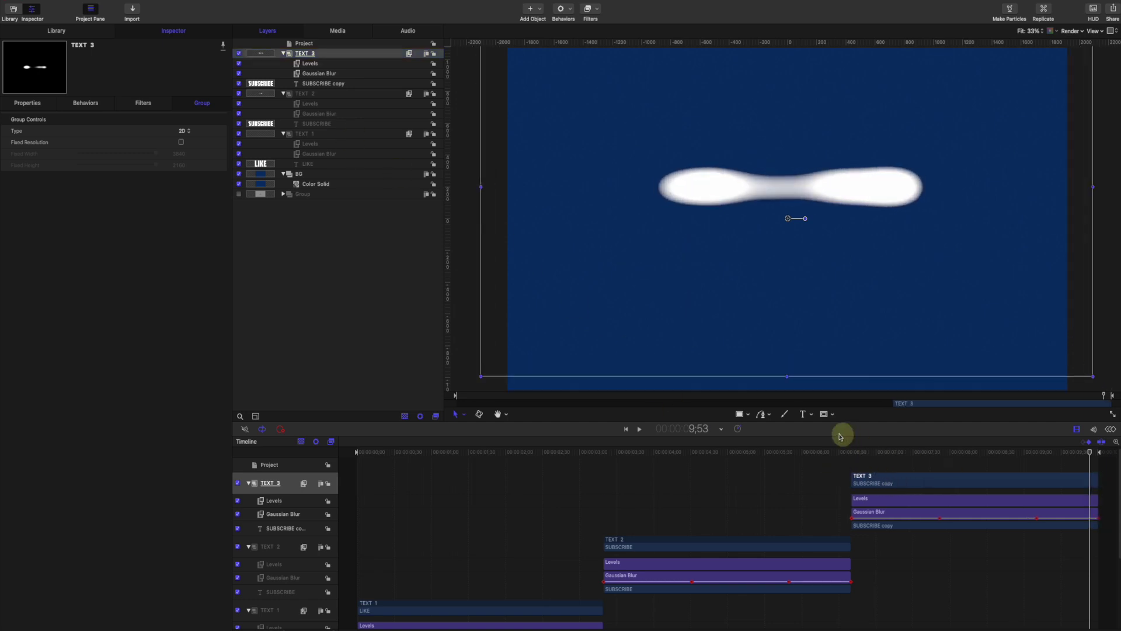
Return the playhead close to the beginning and change the text of TEXT 3's SUBSCRIBE copy layer to NOTIFICATION.
drag(735, 449, 363, 444)
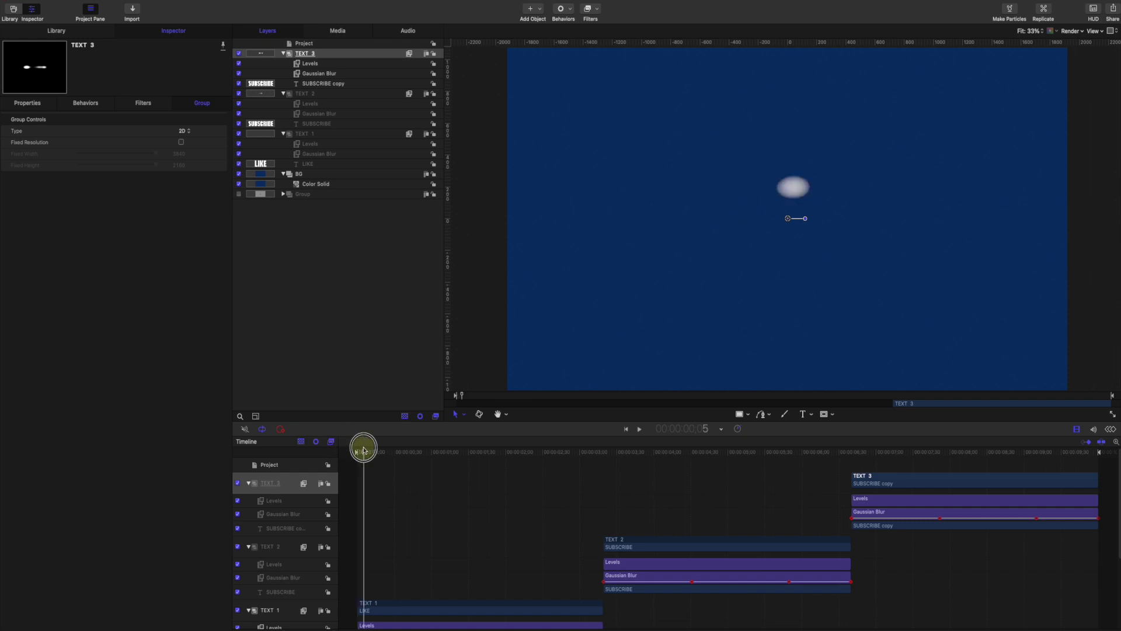
click(335, 83)
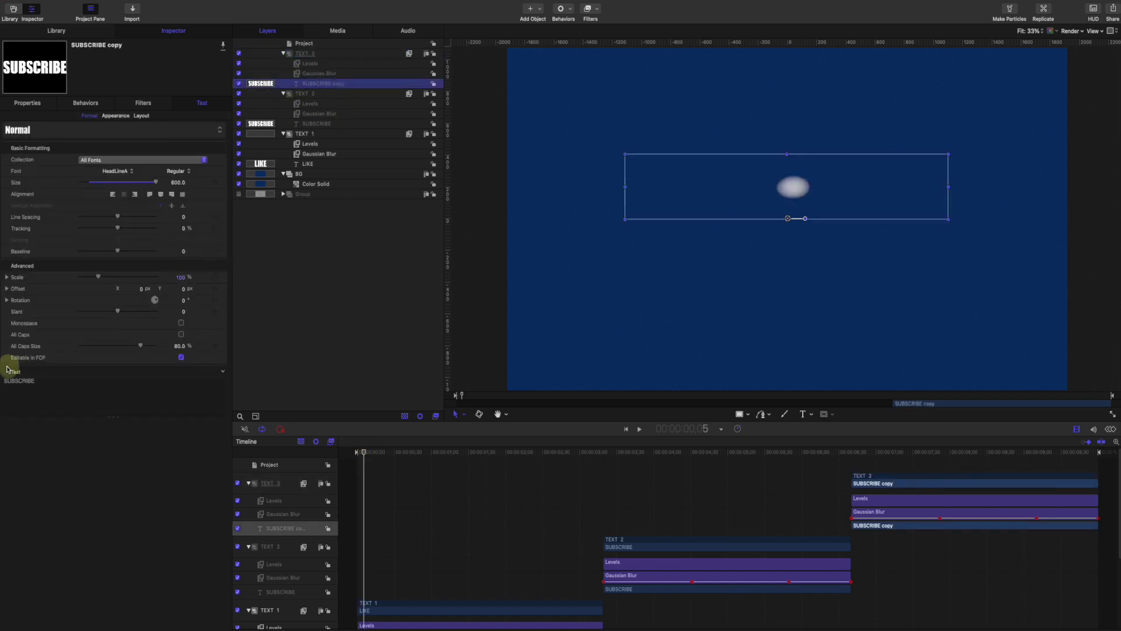
click(46, 384)
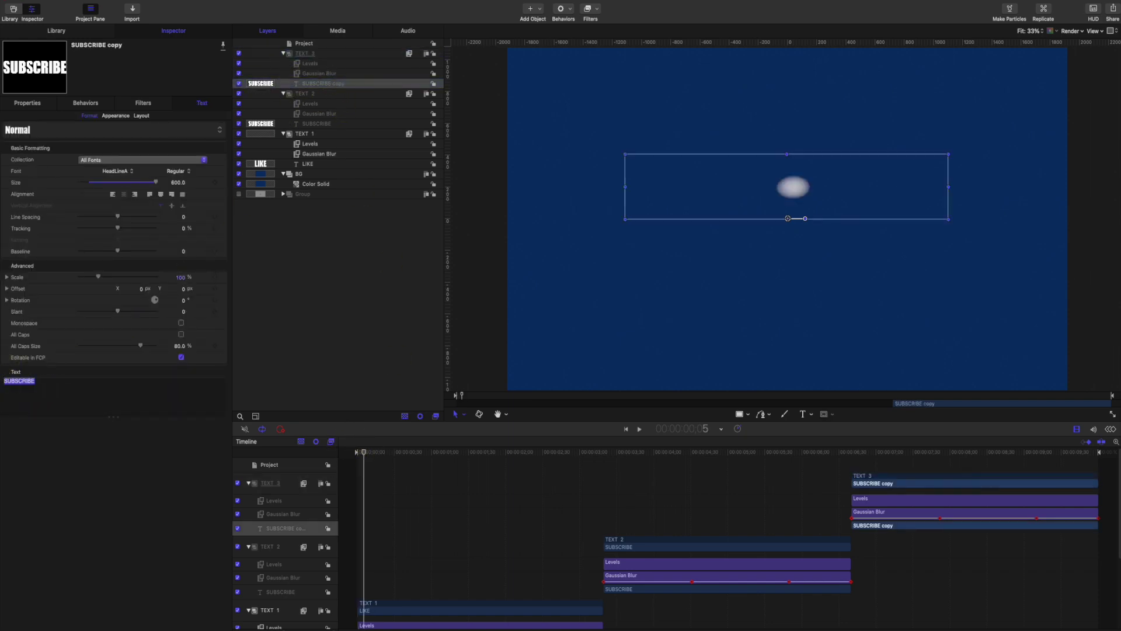
text(NOTIF)
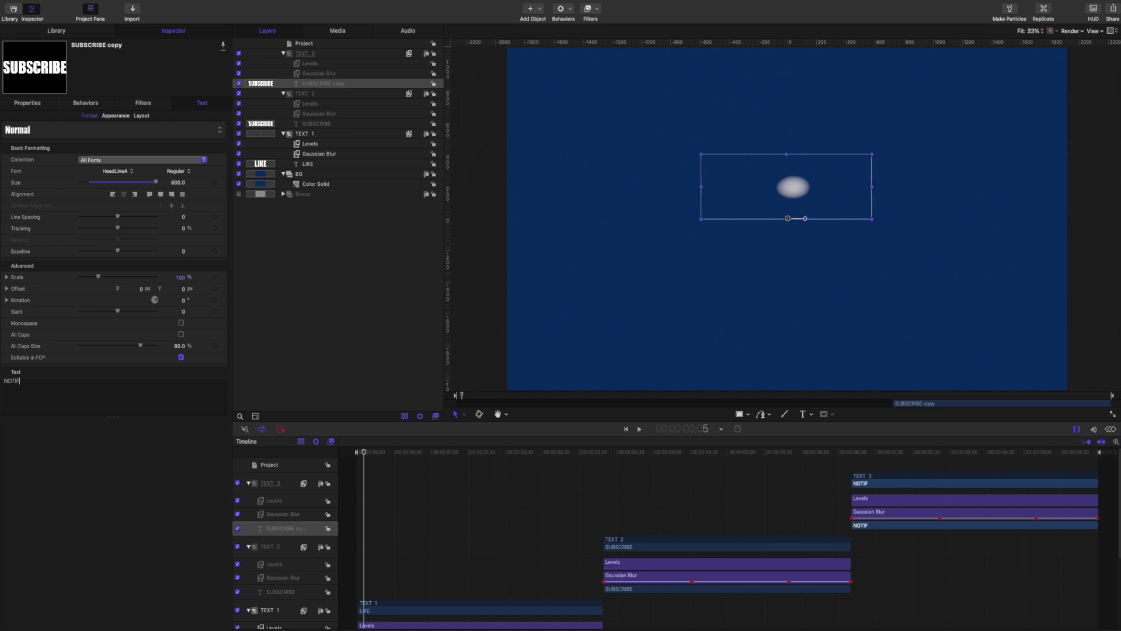
text(ICATION)
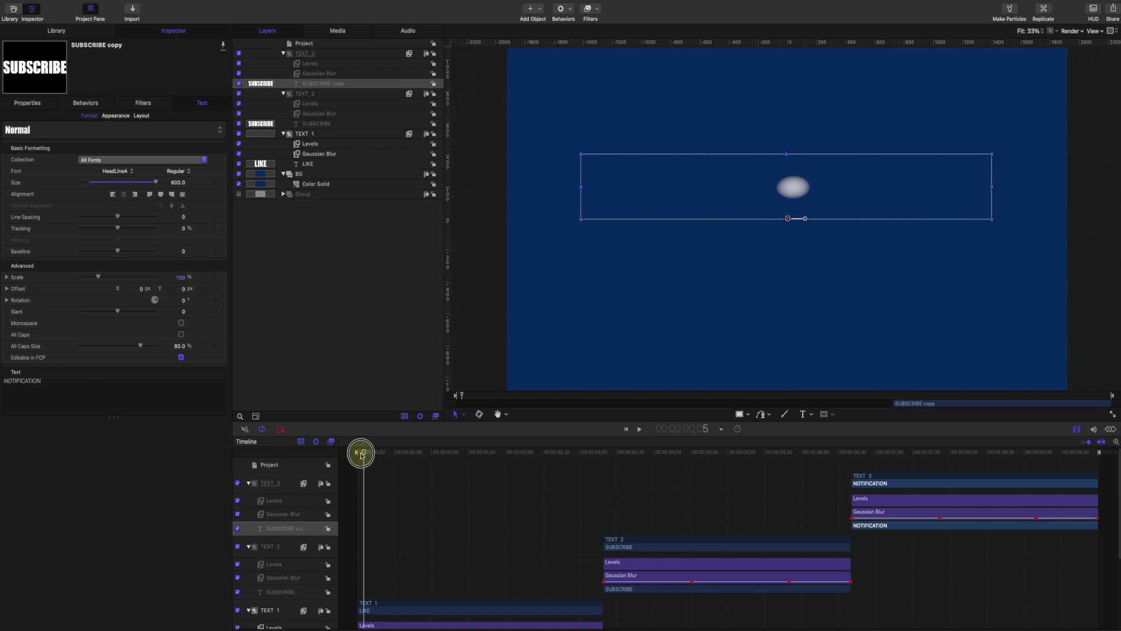
Play the animation from the first frame to check the text morphing.
drag(361, 455, 353, 454)
key(space)
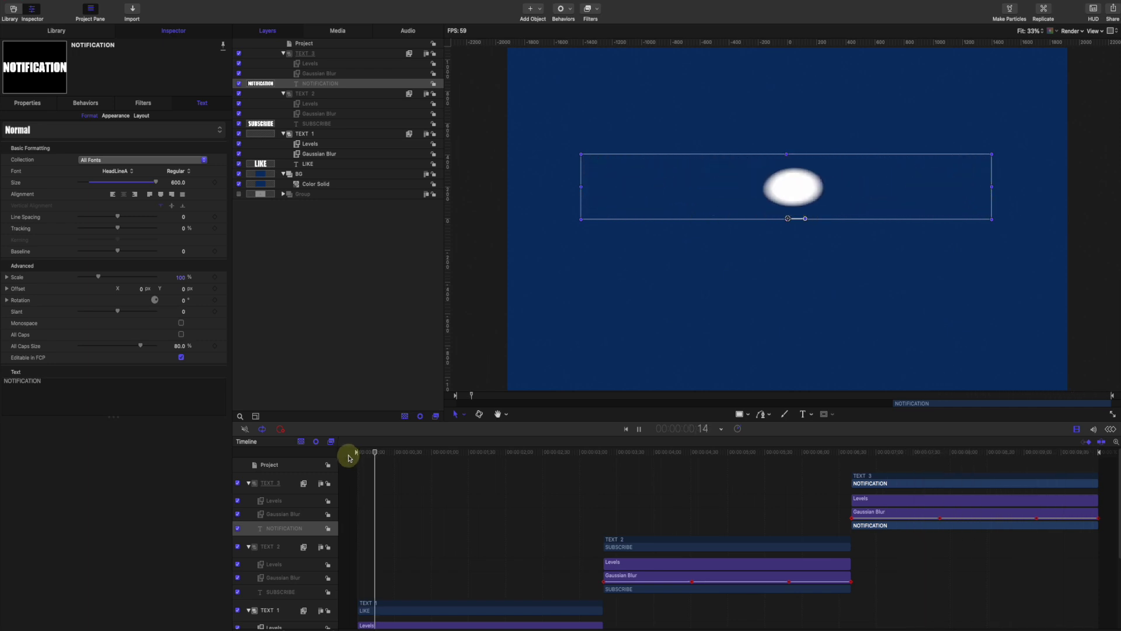
key(space)
Collapse the TEXT 3, TEXT 2 and TEXT 1 groups in the layer list.
click(291, 54)
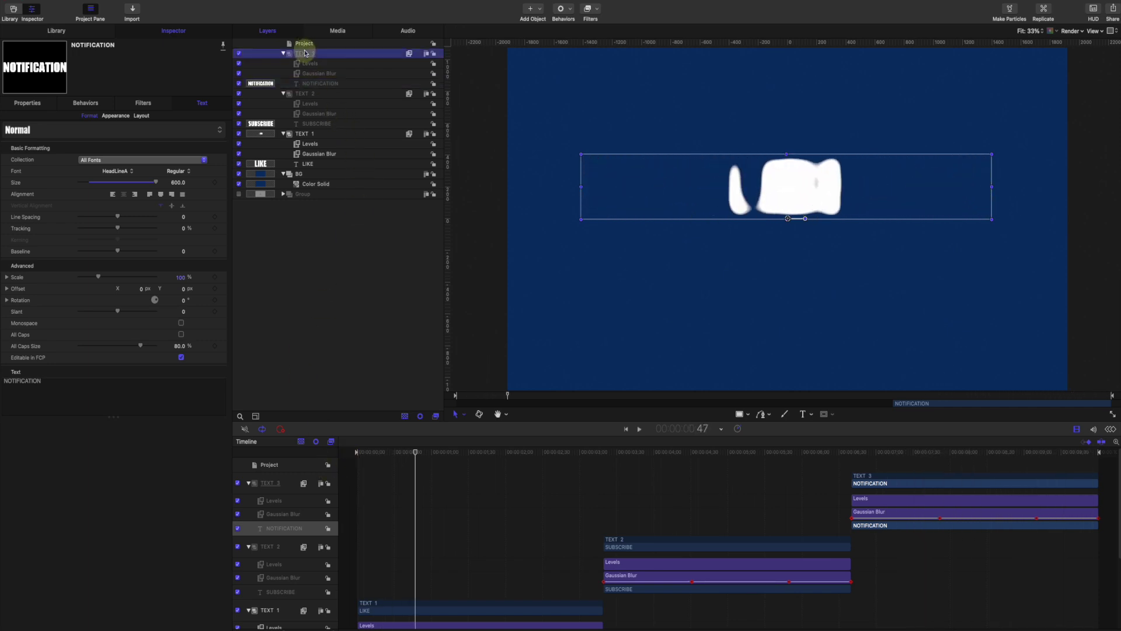
click(283, 53)
click(284, 63)
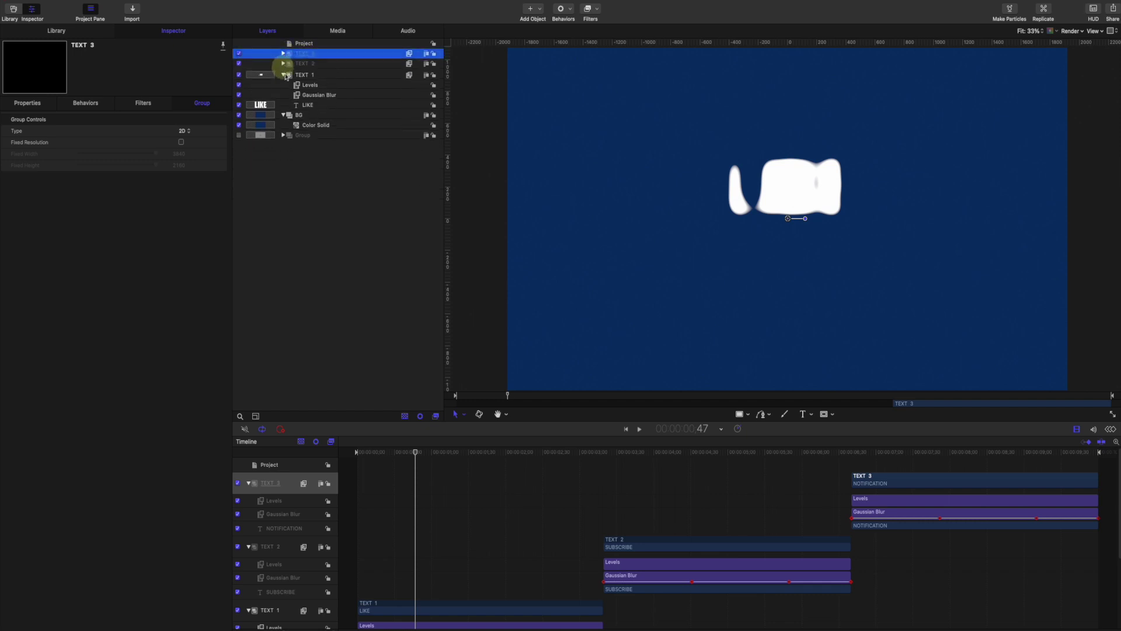
click(284, 73)
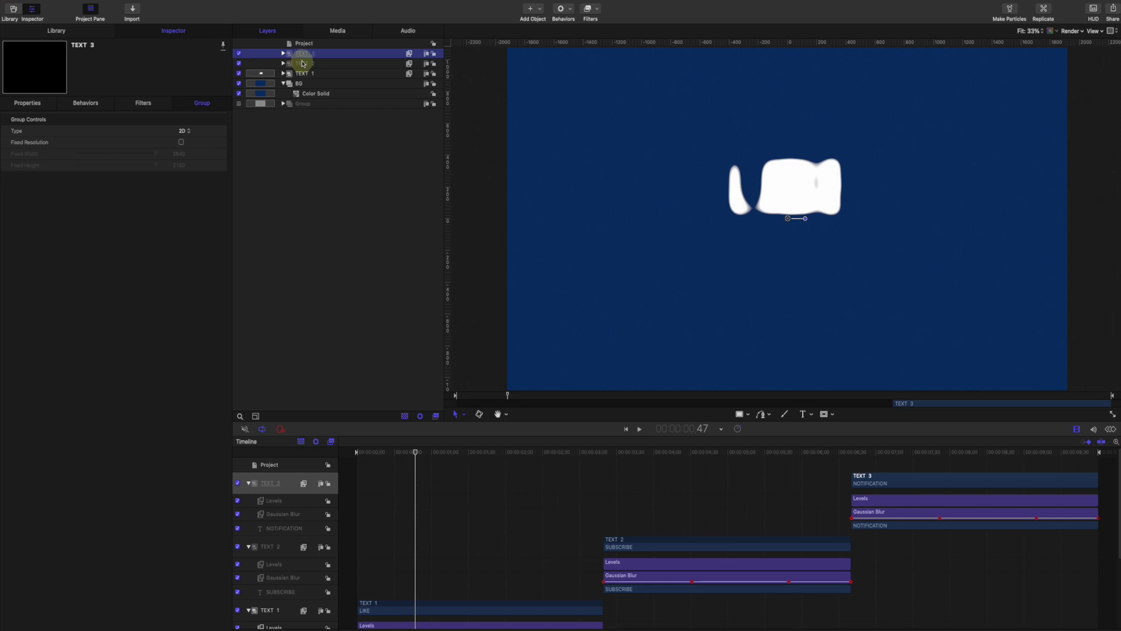
Combine the TEXT 3, TEXT 2 and TEXT 1 groups into one new group and name it main.
shift+click(303, 63)
shift+click(301, 73)
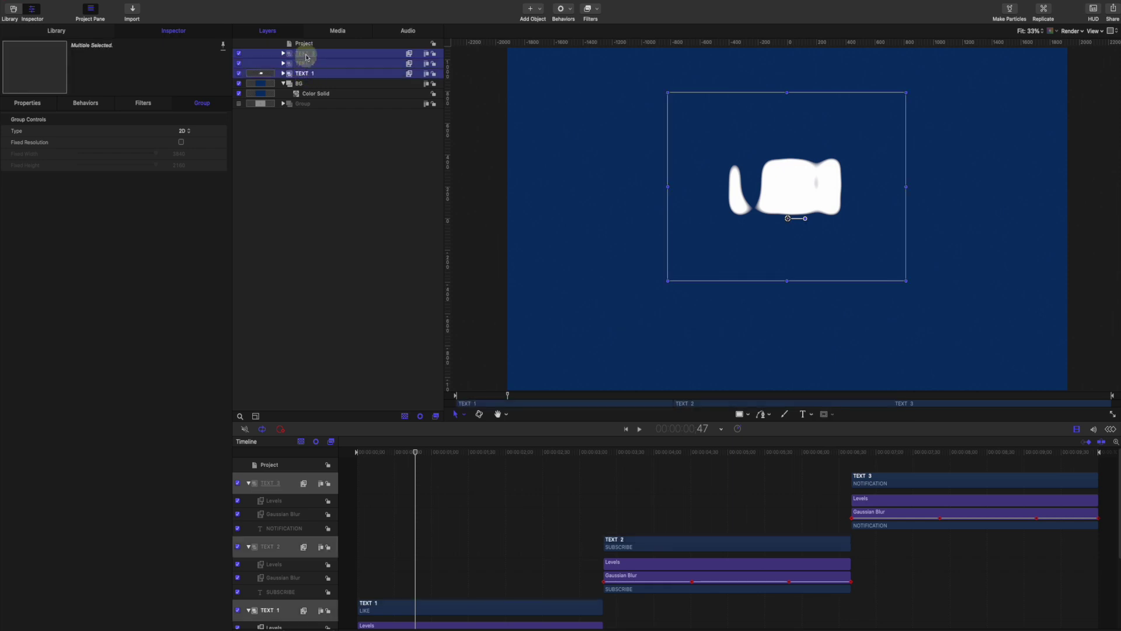
right_click(306, 56)
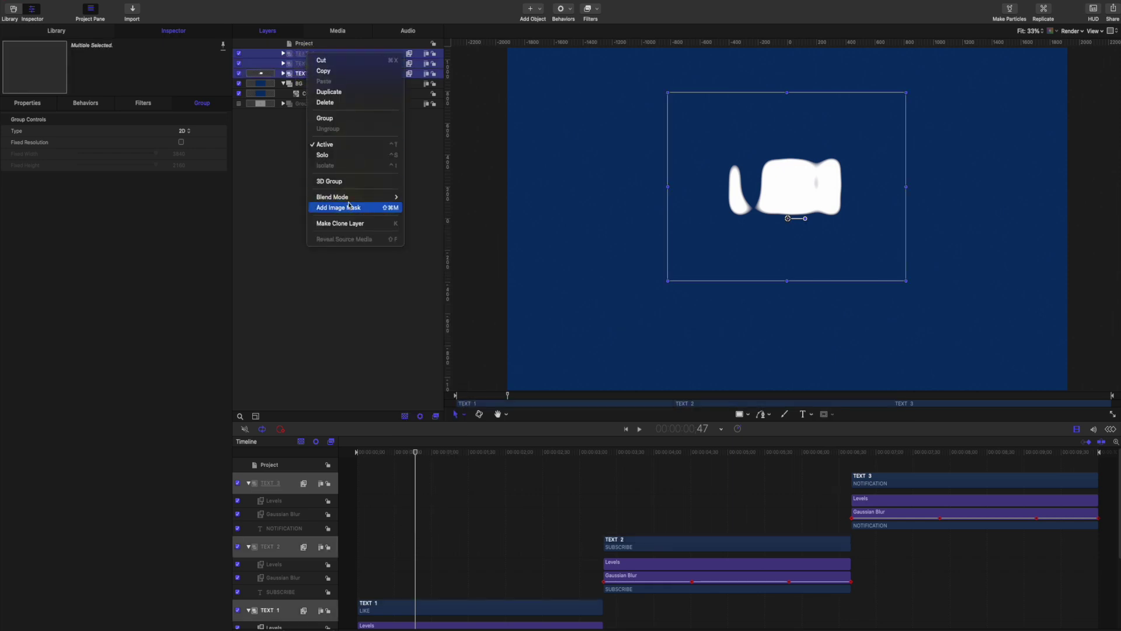
click(339, 118)
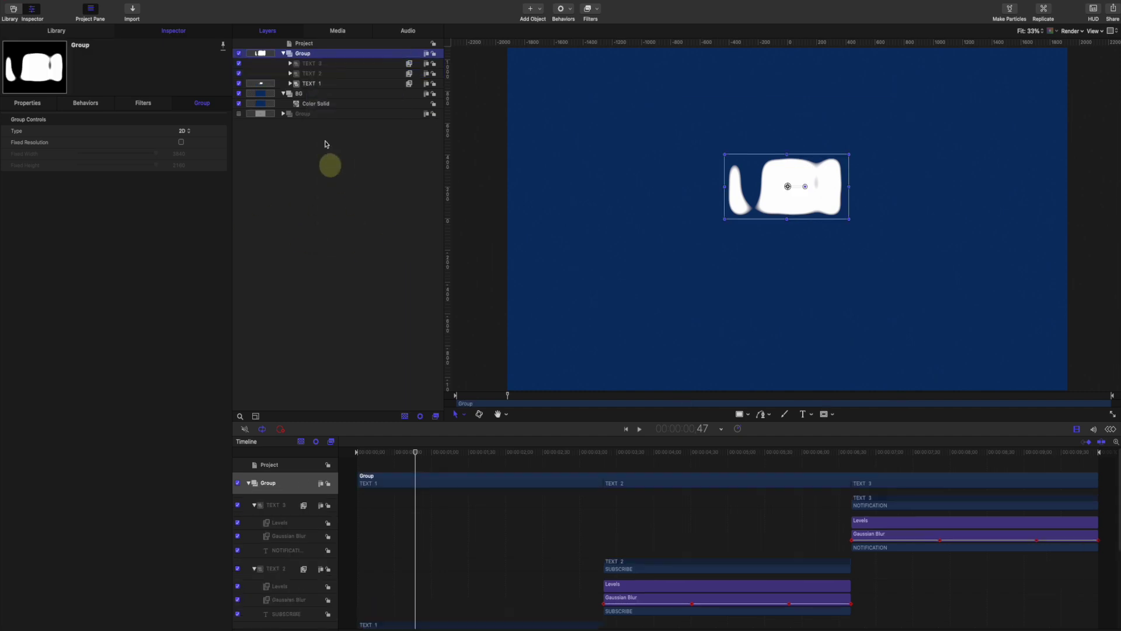
double_click(303, 54)
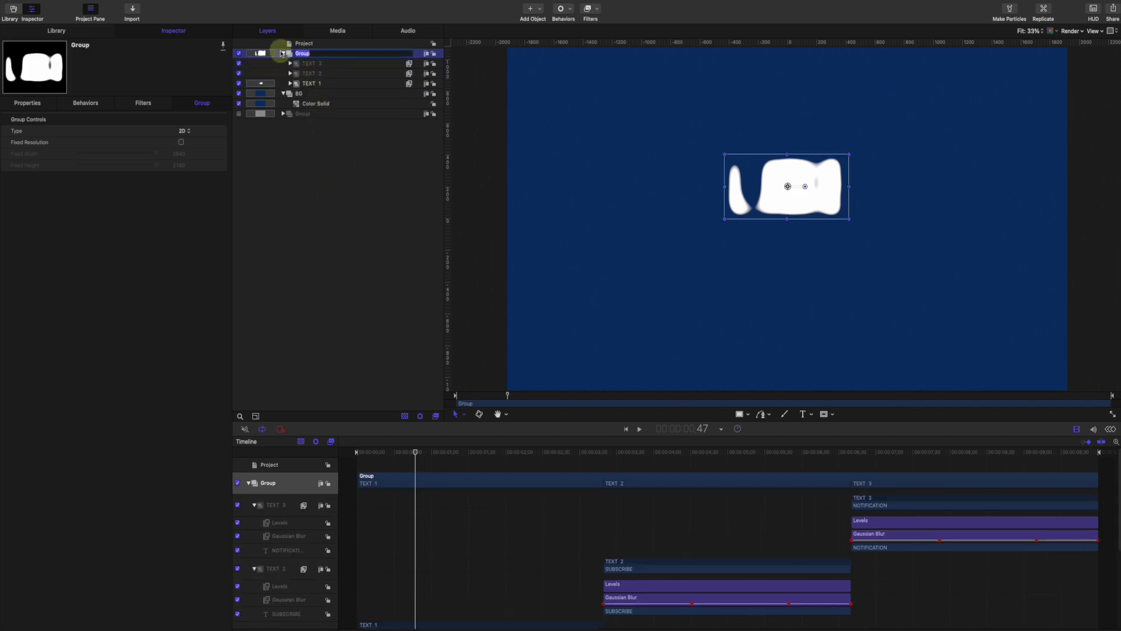
key(Return)
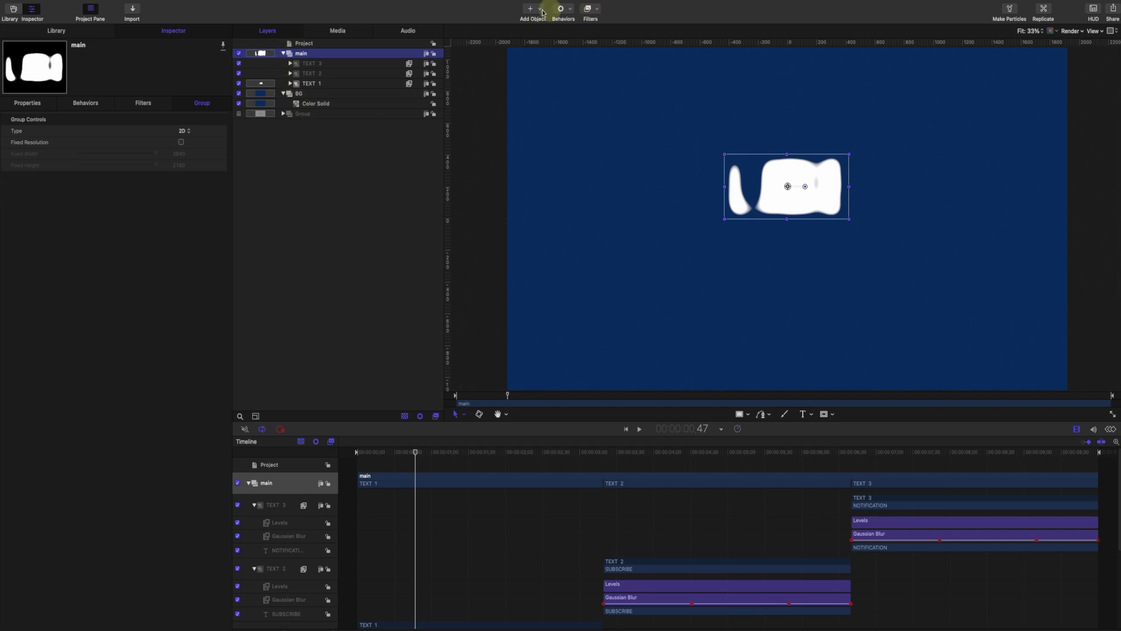
Move the playhead to 3;08, expand TEXT 3 and show the appearance settings of its NOTIFICATION text.
drag(479, 453, 590, 455)
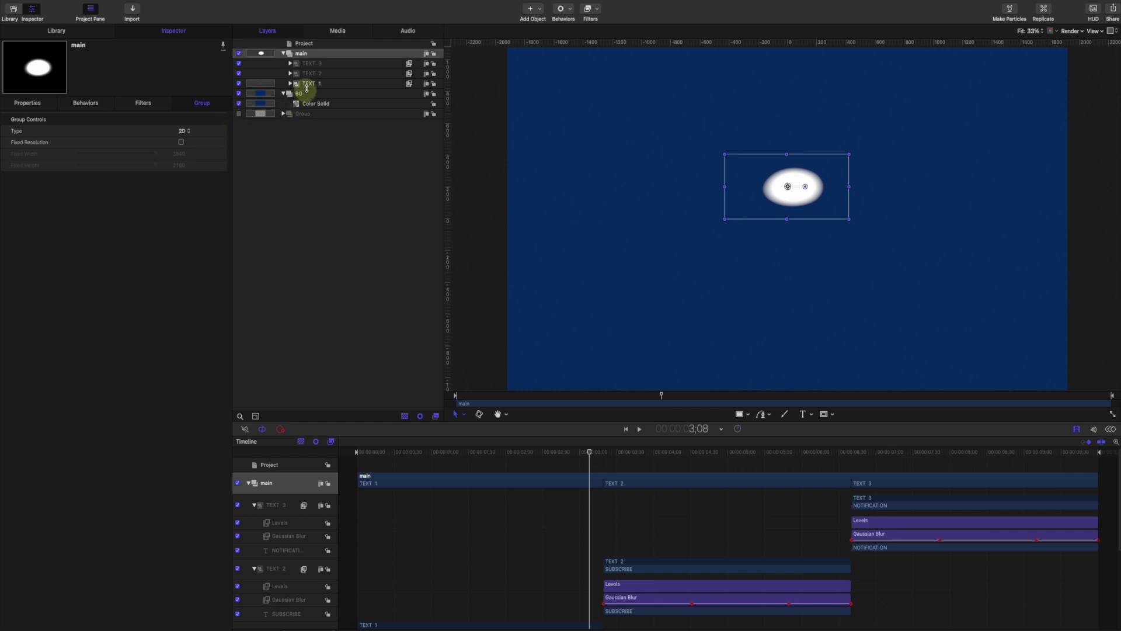
click(316, 65)
click(290, 63)
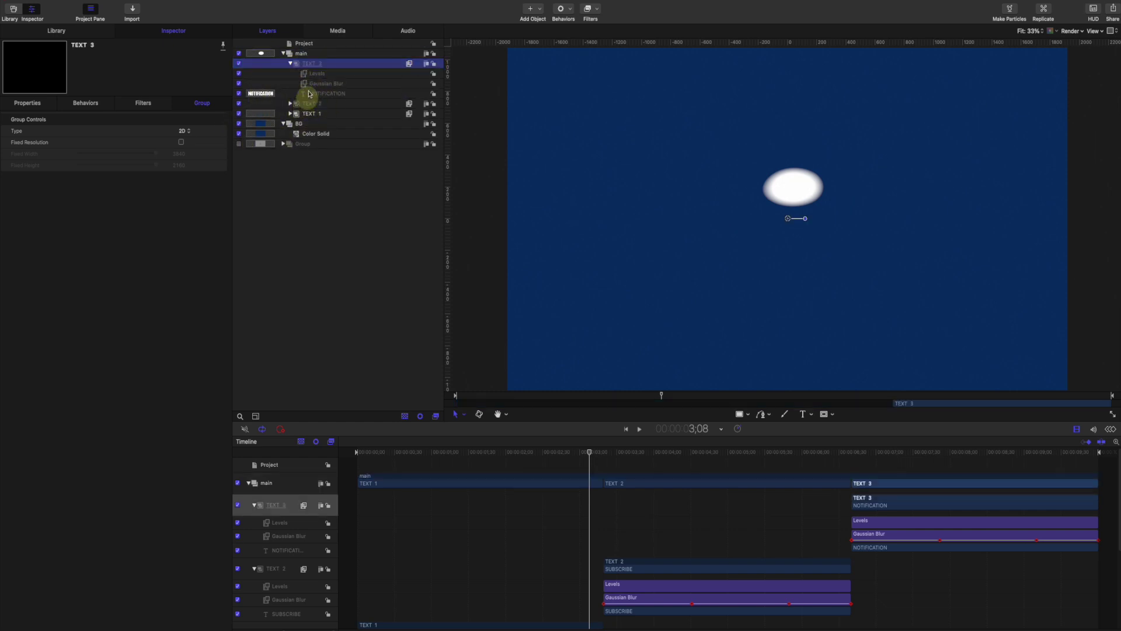
click(320, 95)
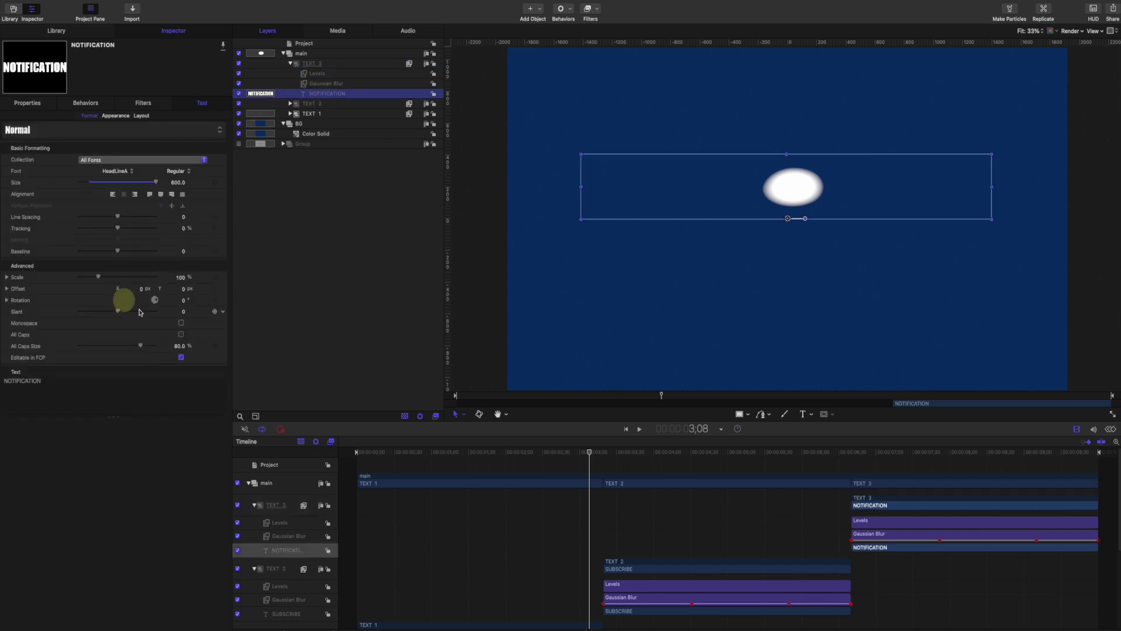
click(123, 115)
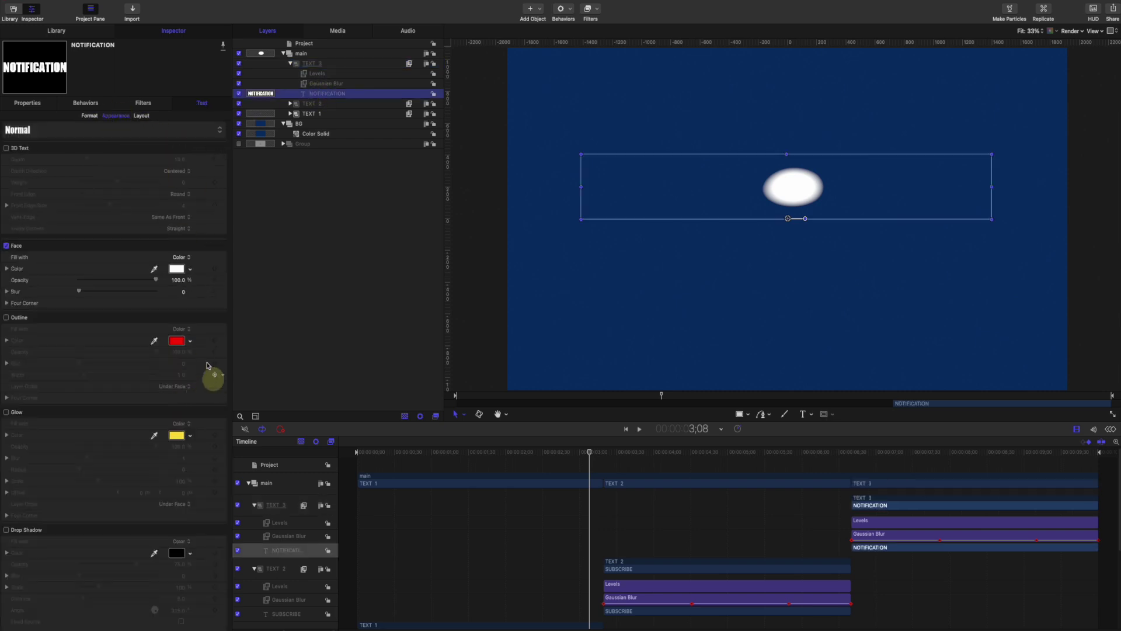
click(190, 270)
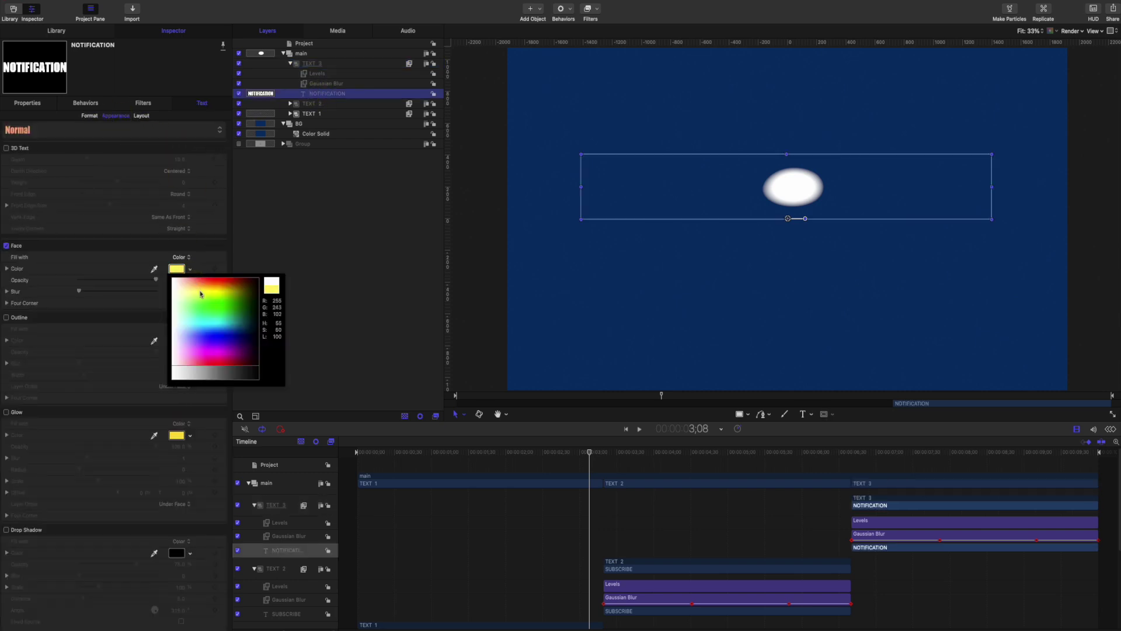
click(228, 275)
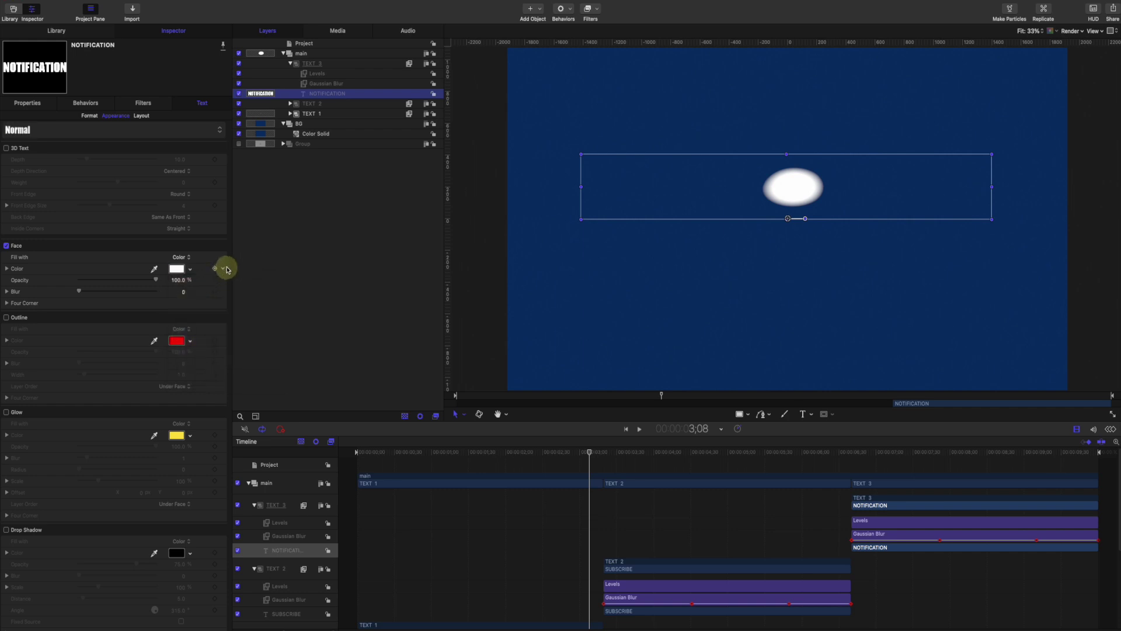
click(227, 270)
mouse_move(279, 373)
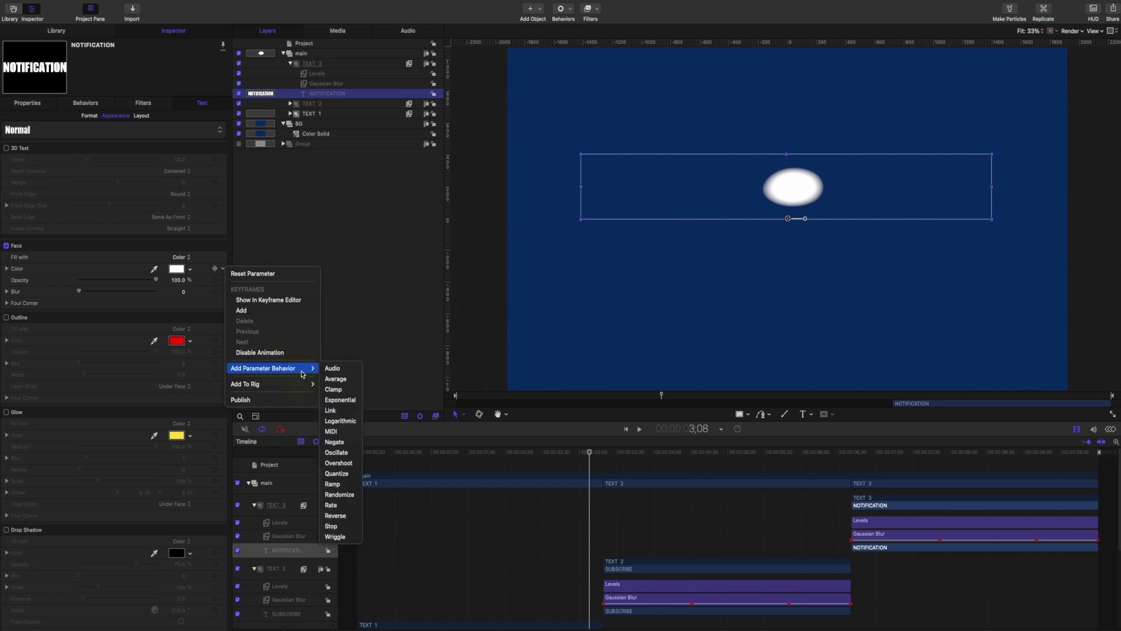
click(300, 251)
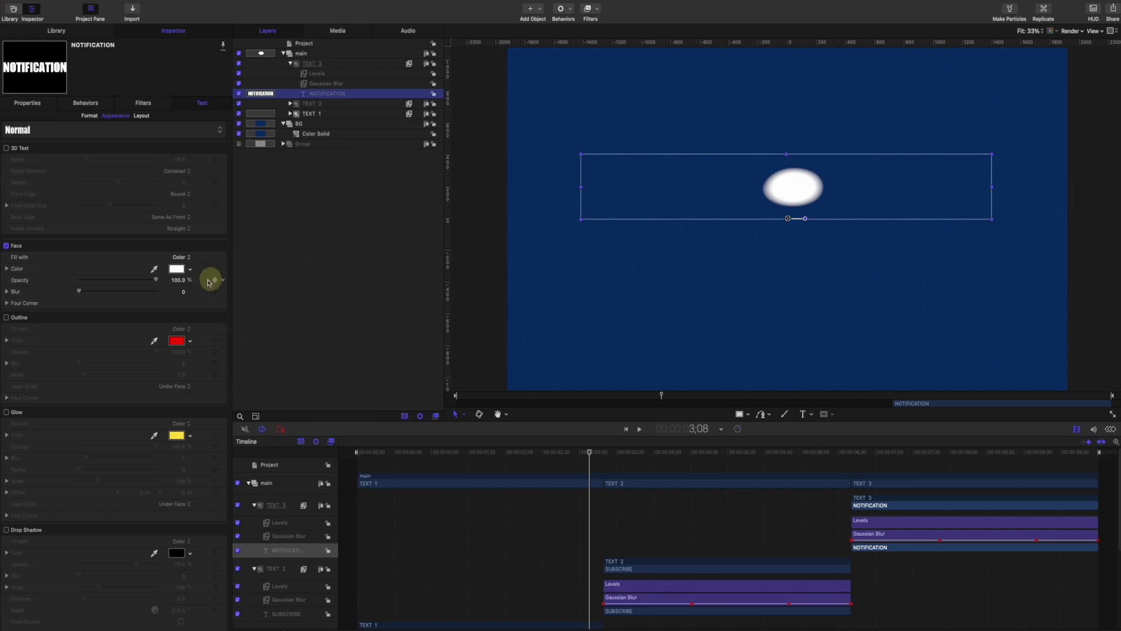
click(226, 269)
click(351, 216)
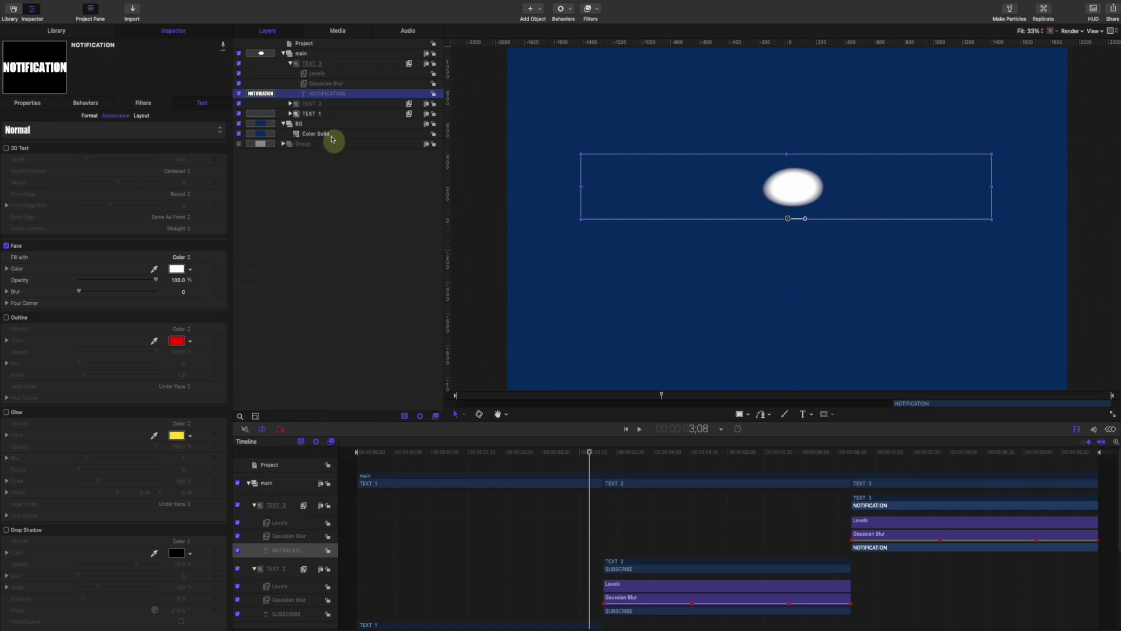
Expand the TEXT 1 group and publish the face color of its LIKE text layer.
click(317, 114)
click(291, 113)
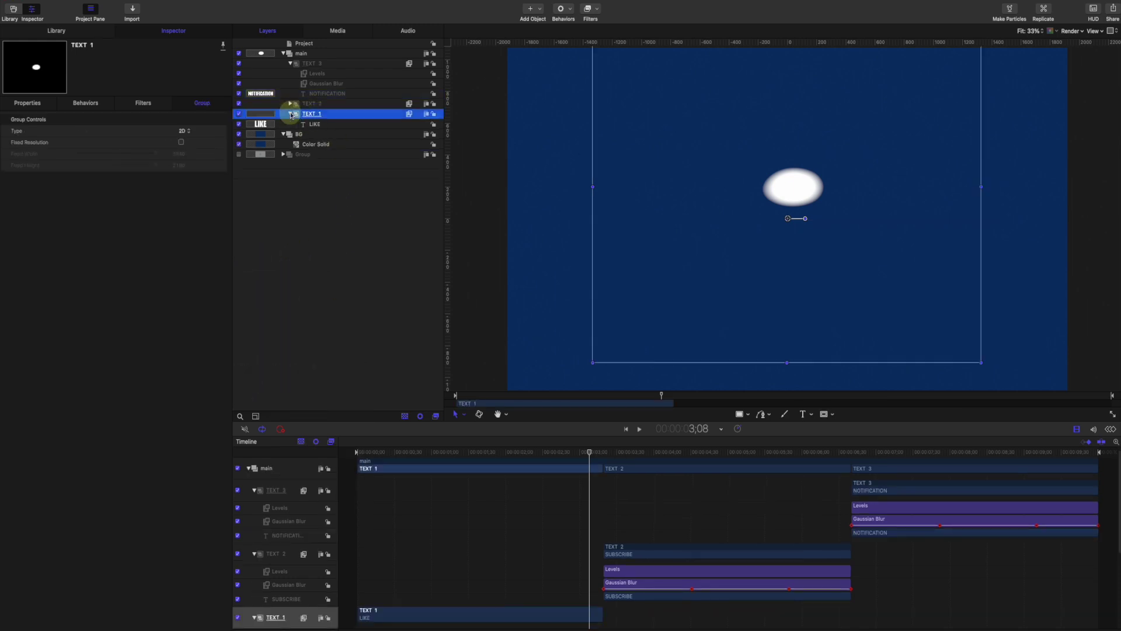
click(313, 143)
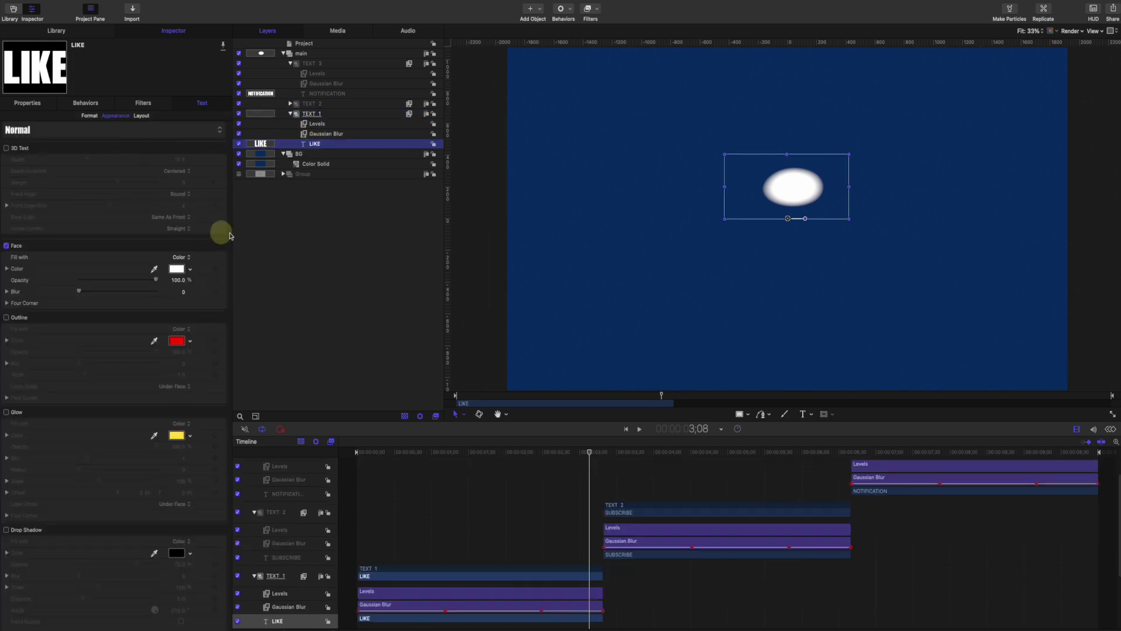
click(223, 270)
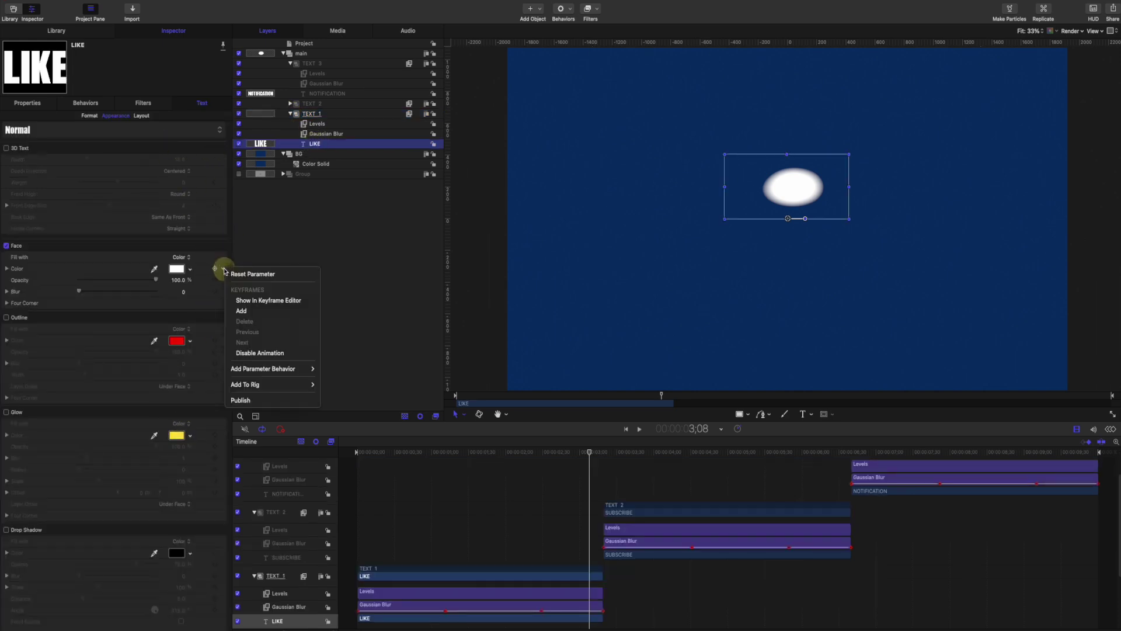
click(248, 401)
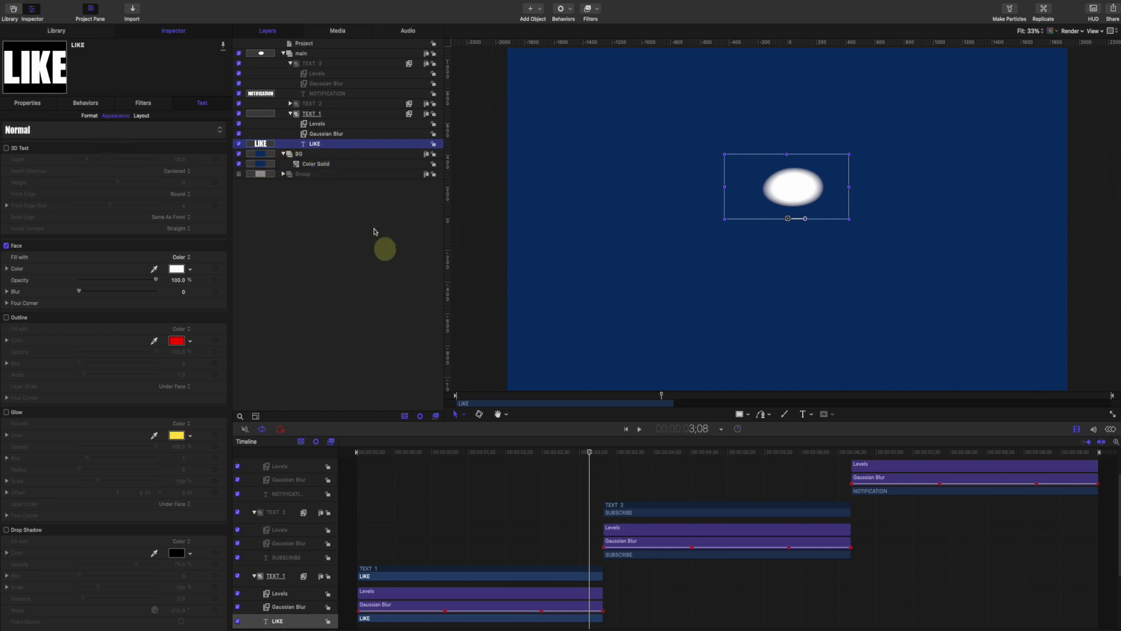
Expand the TEXT 2 group and publish the Text parameter of the LIKE layer in TEXT 1.
click(291, 103)
click(320, 135)
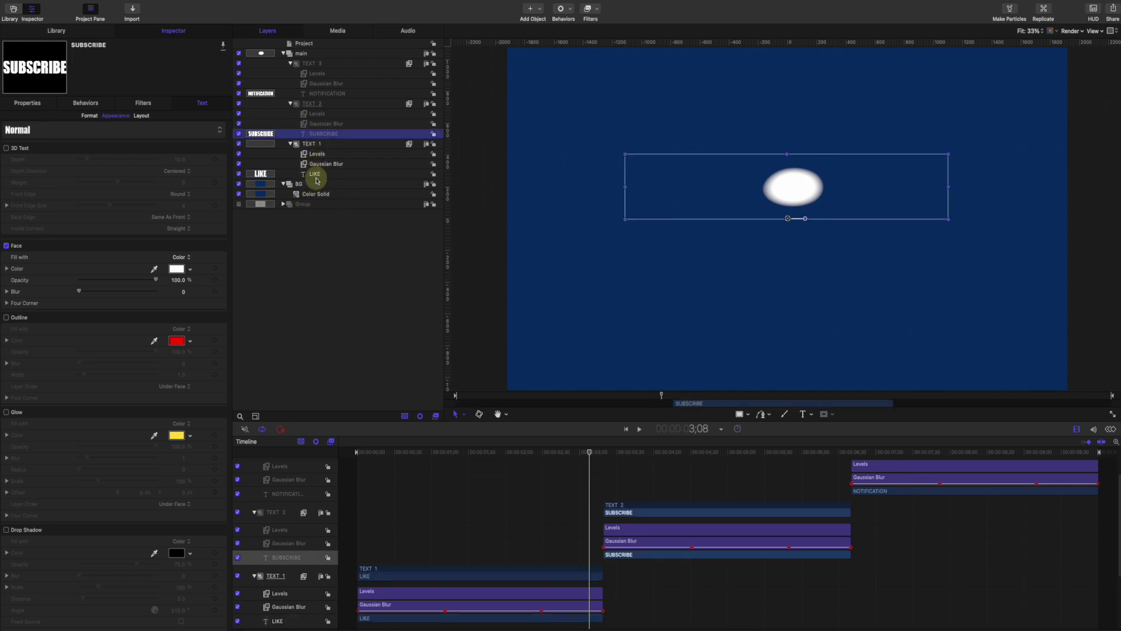
click(318, 174)
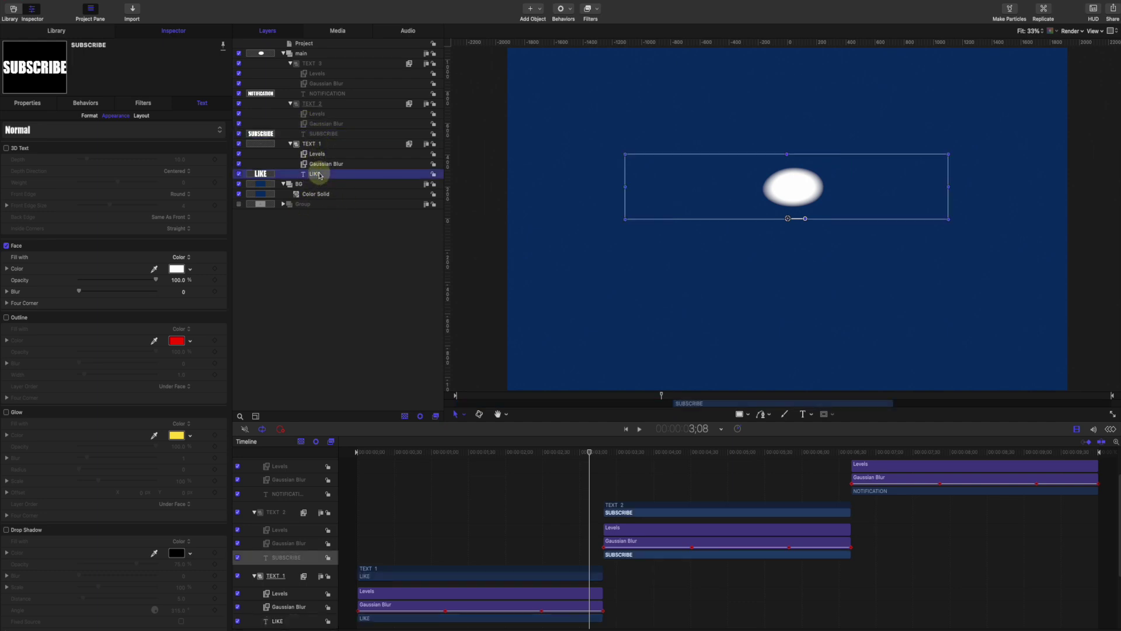
click(88, 118)
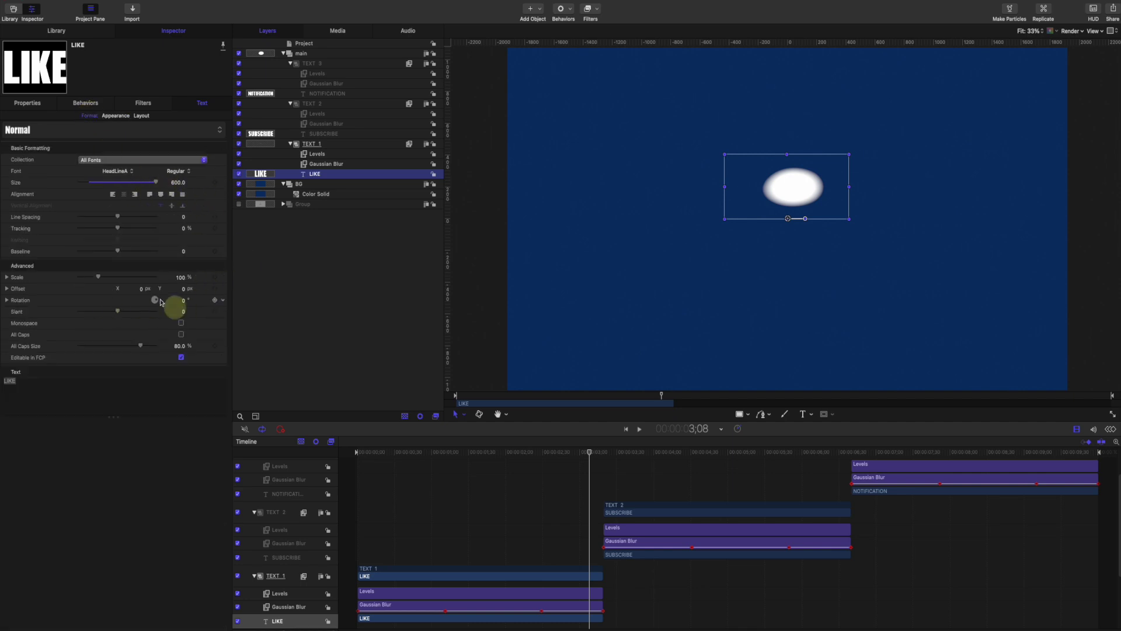
click(224, 374)
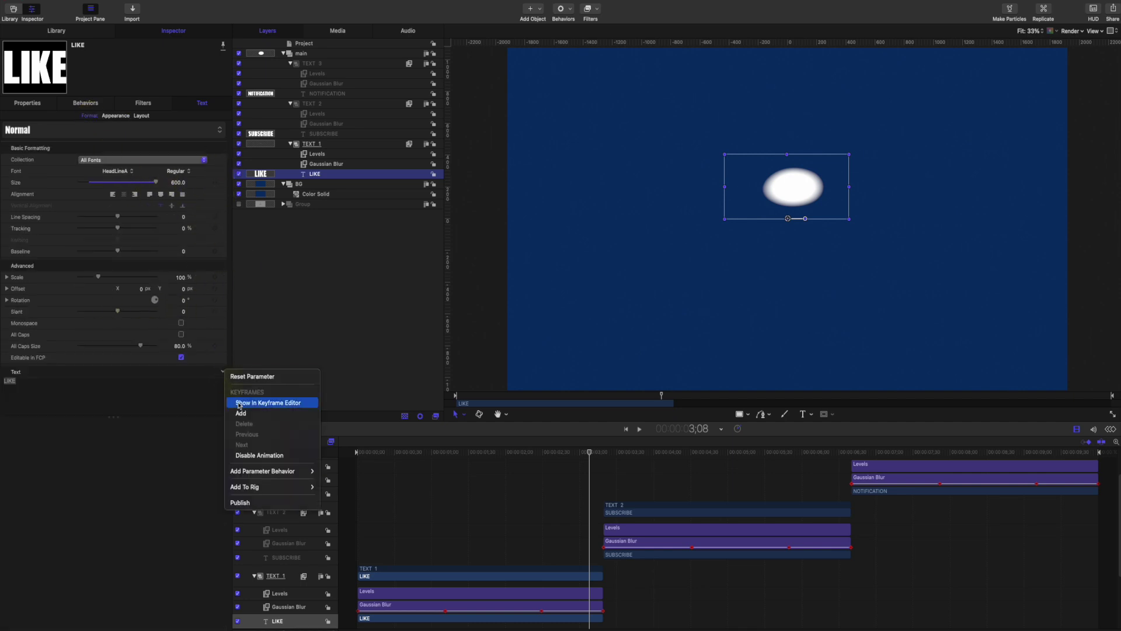
click(260, 427)
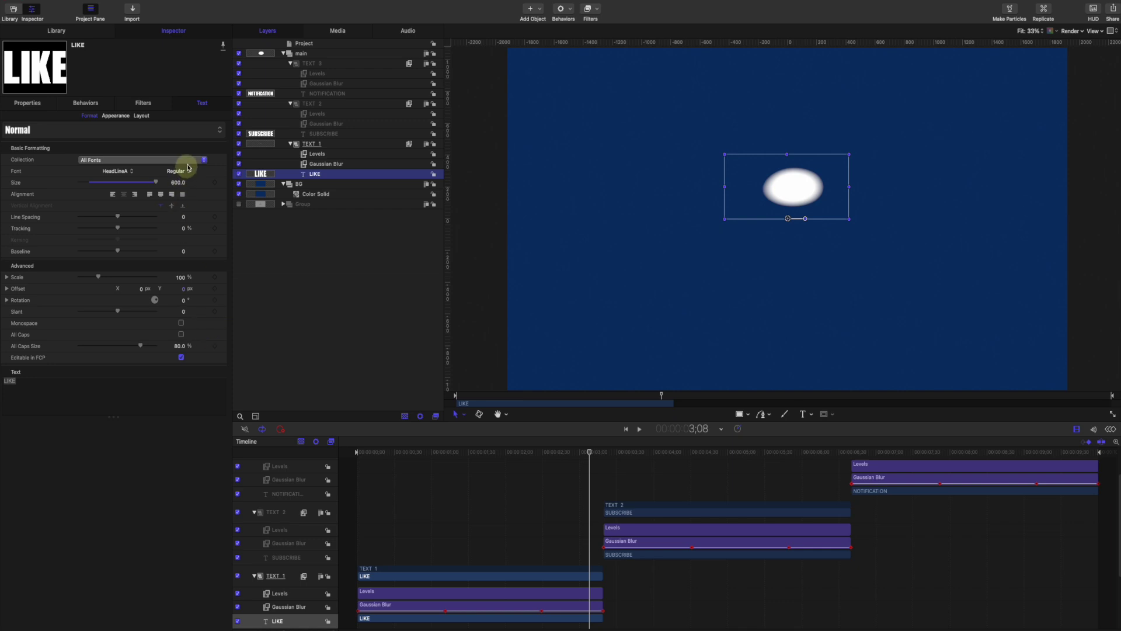
Publish the Font and Size parameters of the LIKE text layer.
click(225, 172)
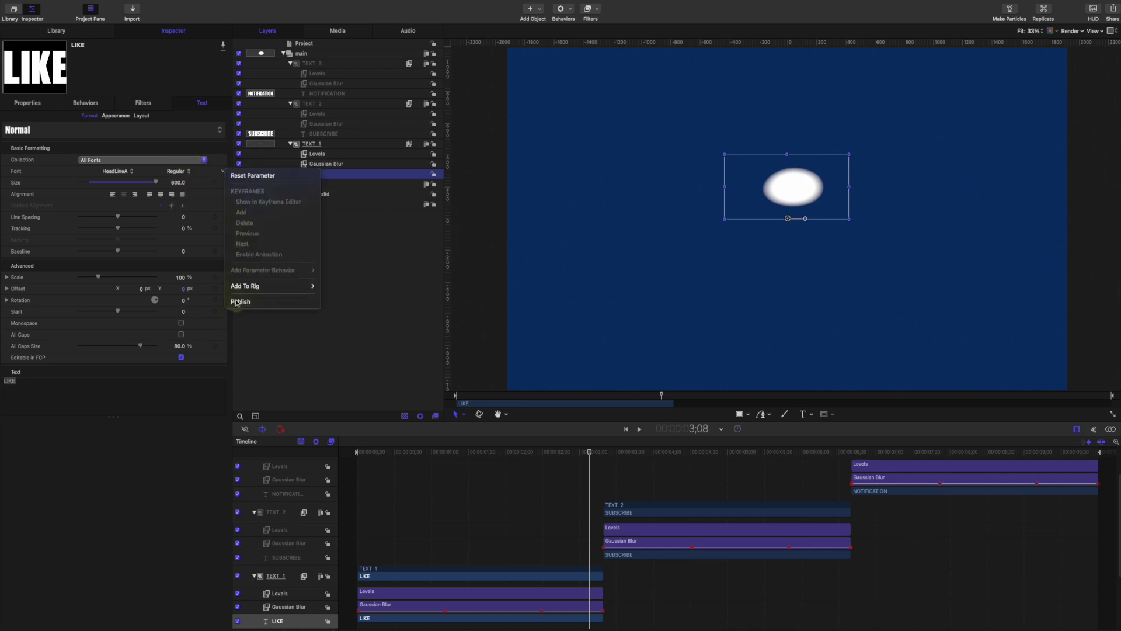
click(212, 188)
click(216, 183)
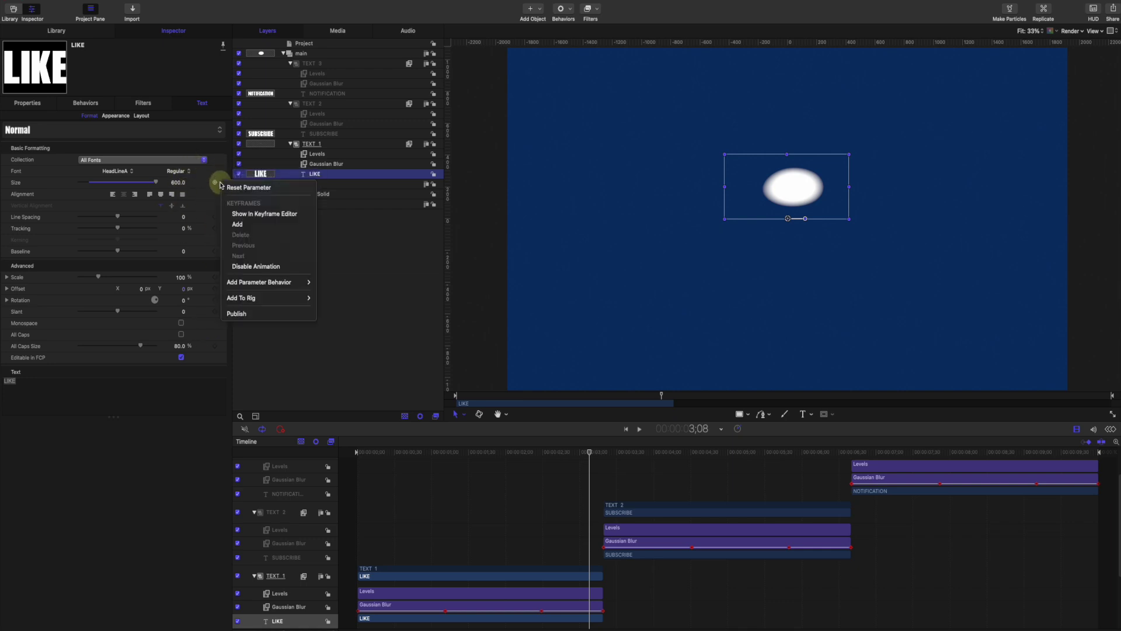
click(258, 314)
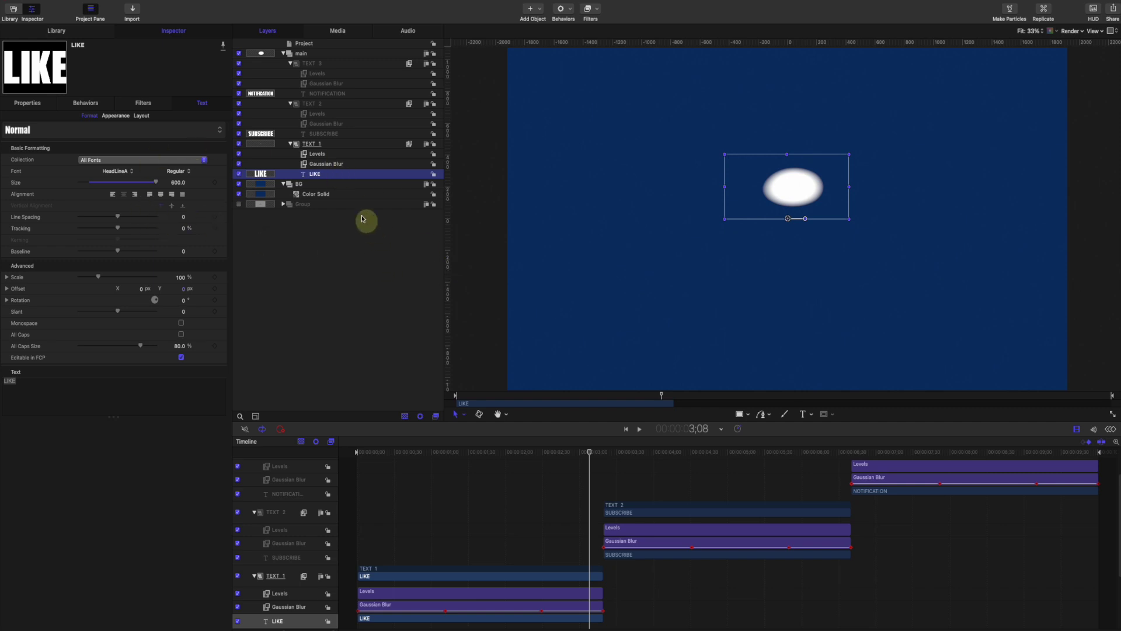
Publish the Text, Font, Size and Alignment parameters of the SUBSCRIBE text layer in TEXT 2.
click(323, 135)
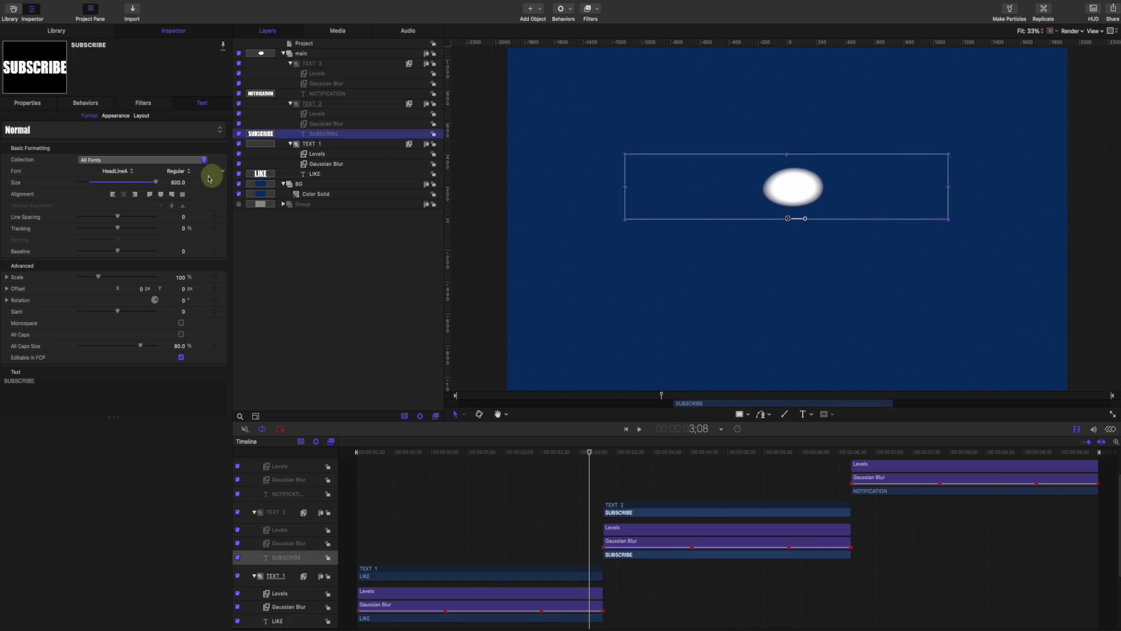
click(223, 372)
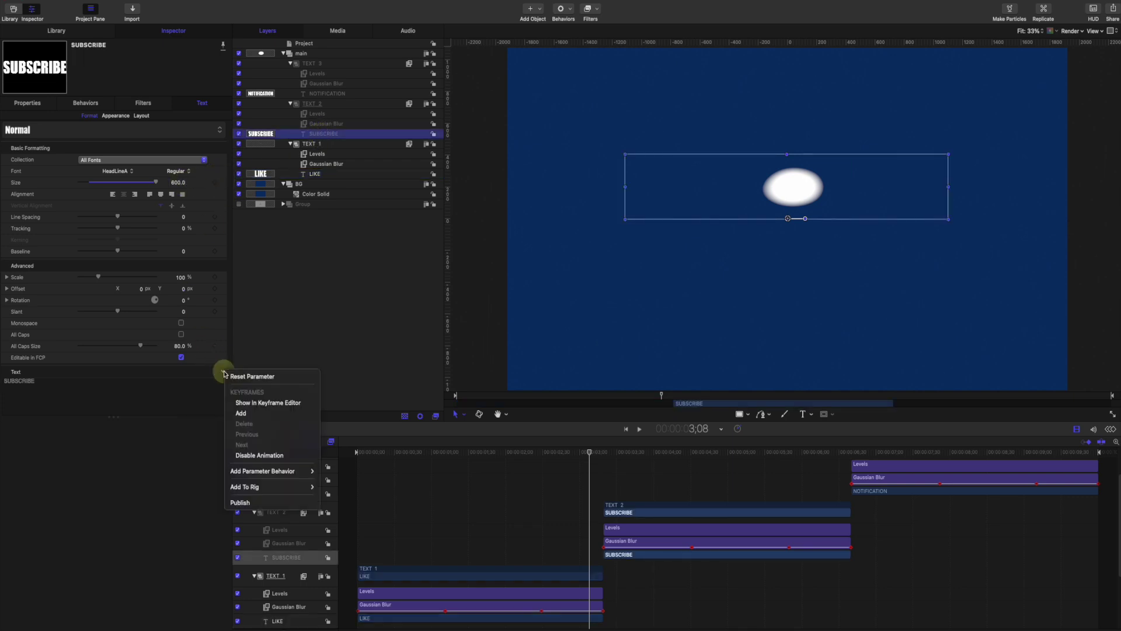
click(263, 503)
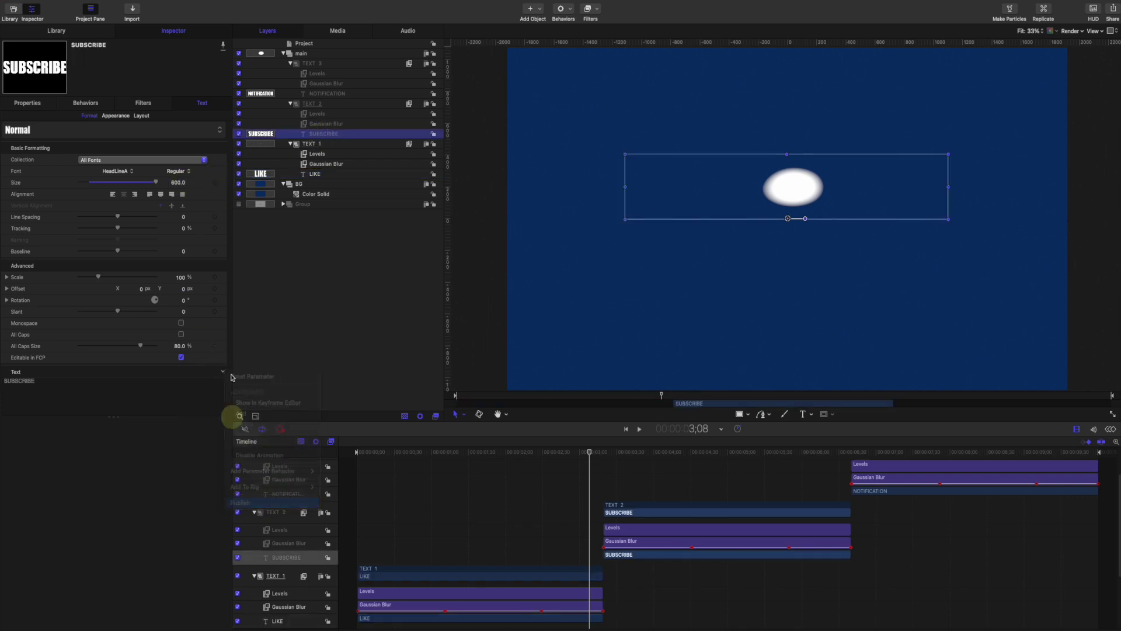
click(222, 174)
click(258, 305)
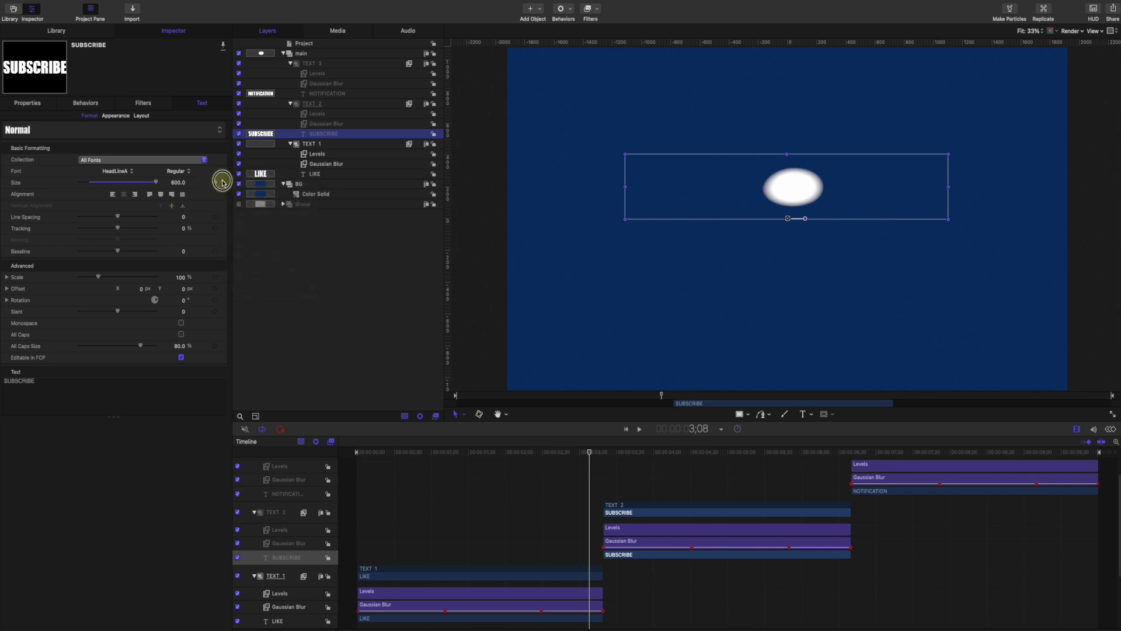
click(222, 182)
click(262, 311)
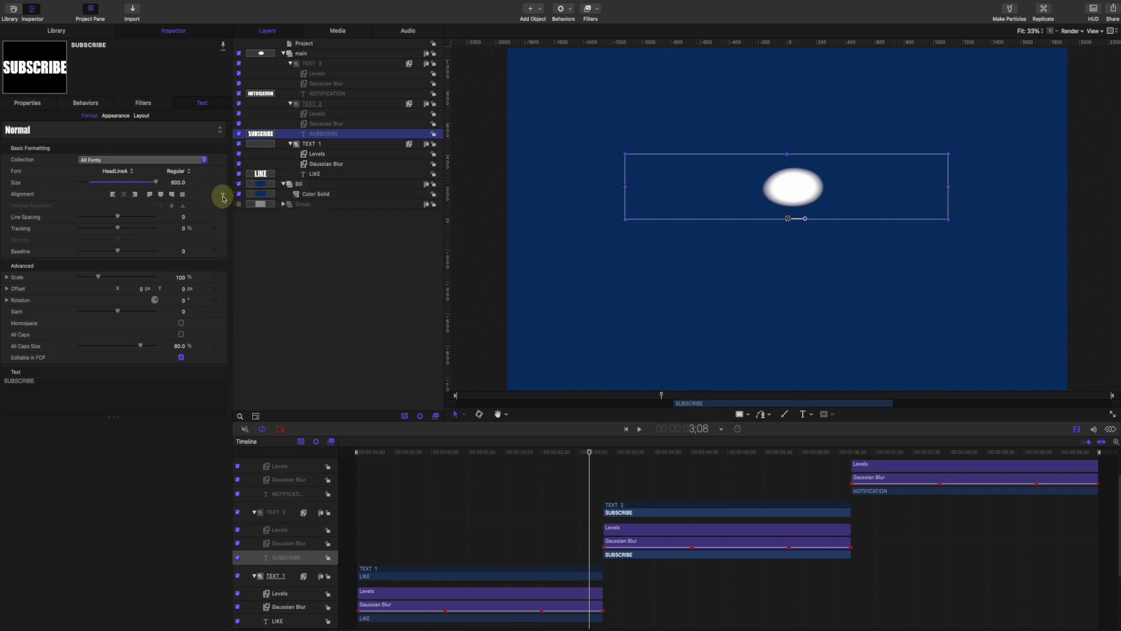
click(223, 196)
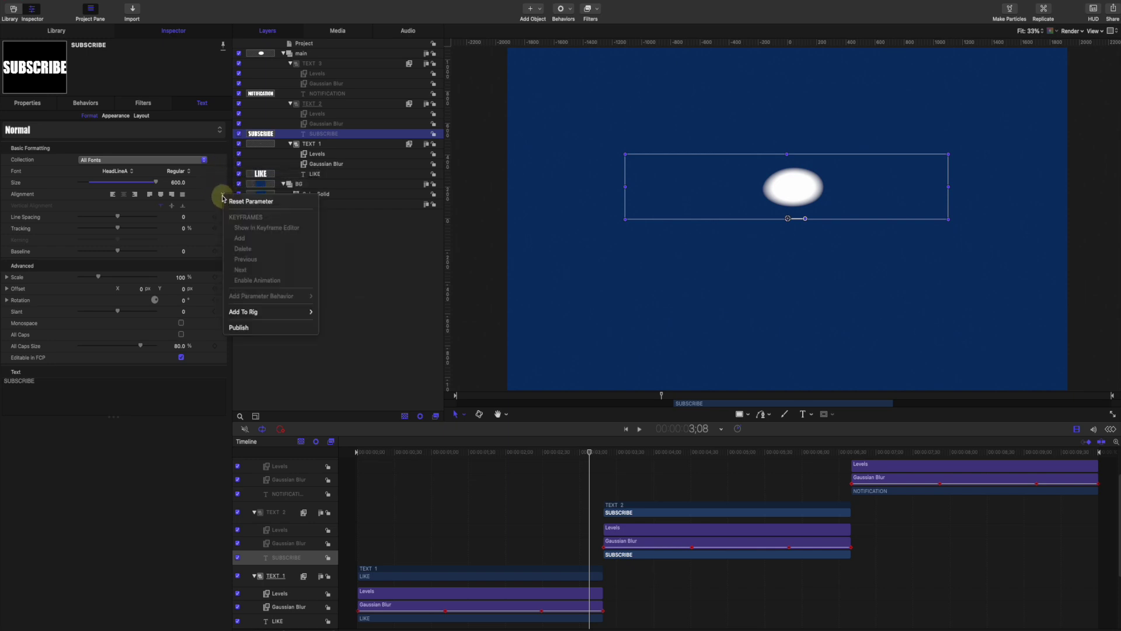
click(260, 328)
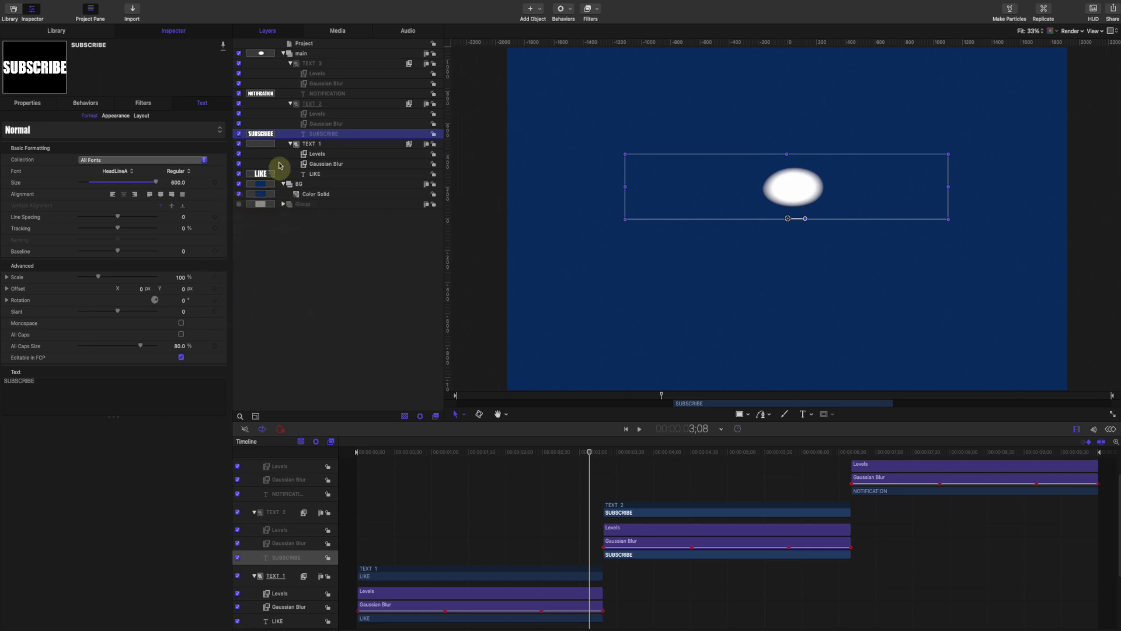
Publish the face color of the SUBSCRIBE text layer.
click(116, 115)
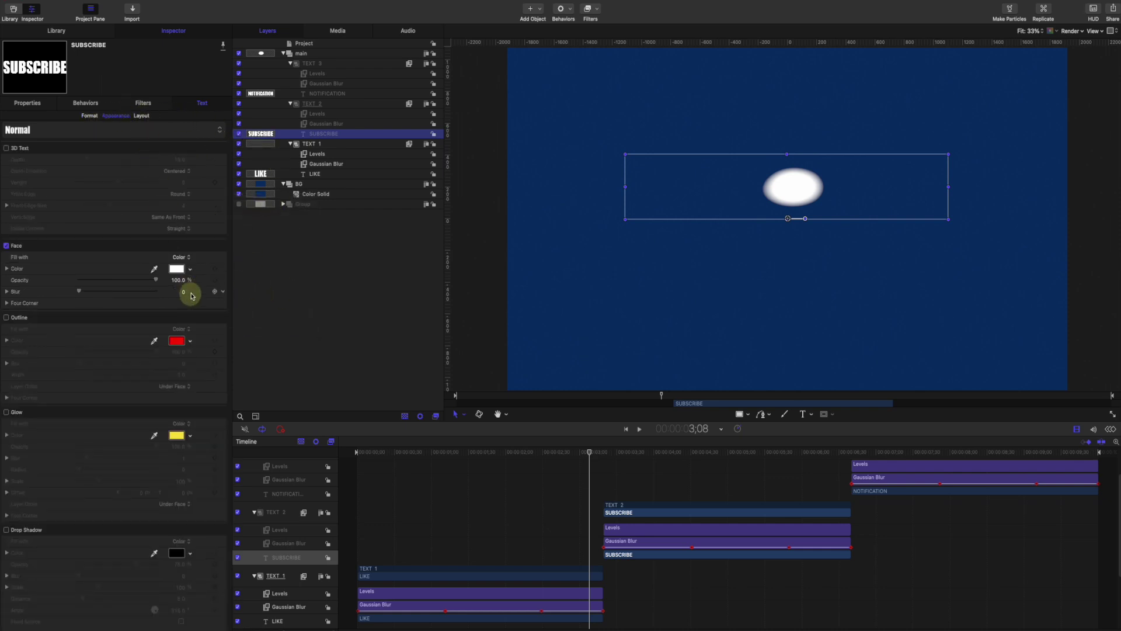
click(226, 269)
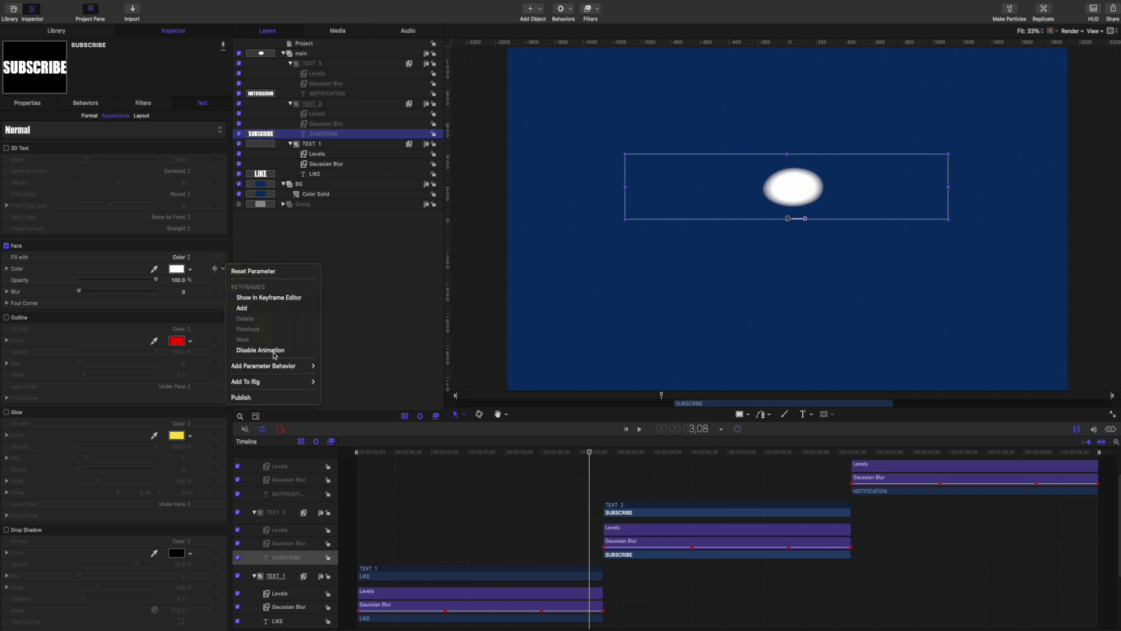
click(283, 392)
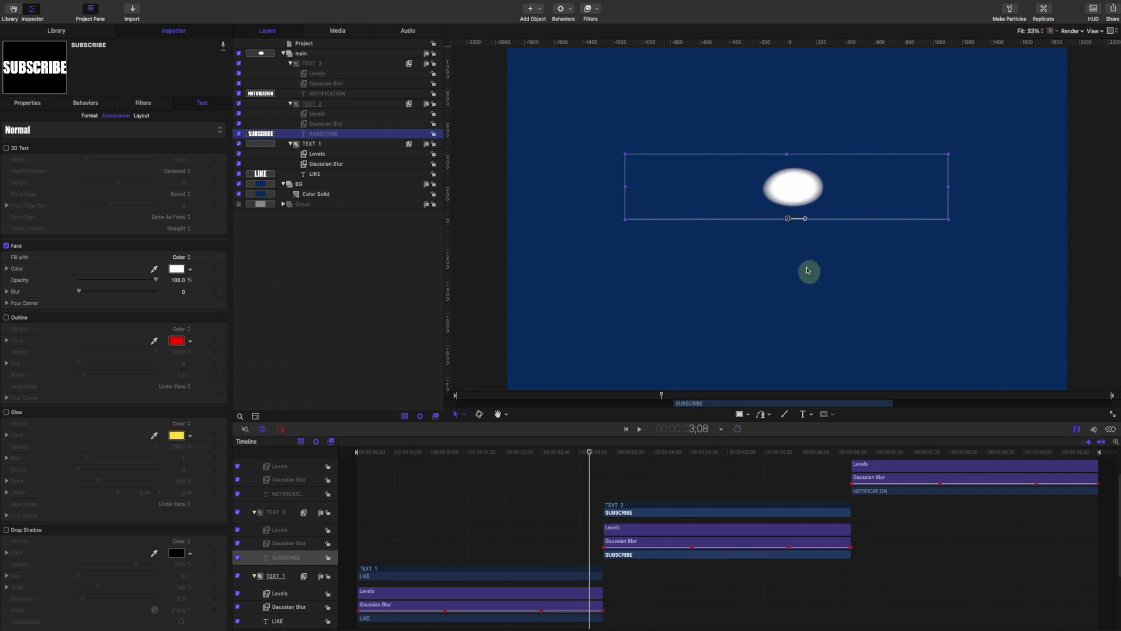
Publish the Text, Font, Size and Alignment parameters of the NOTIFICATION text layer in TEXT 3.
click(318, 94)
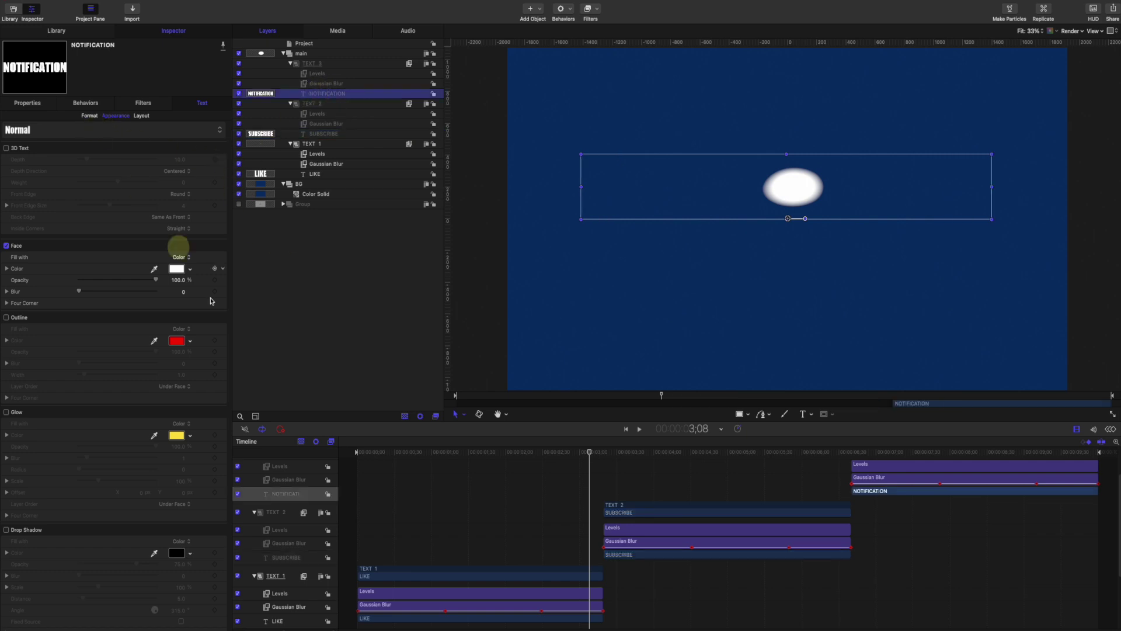
click(94, 121)
right_click(223, 372)
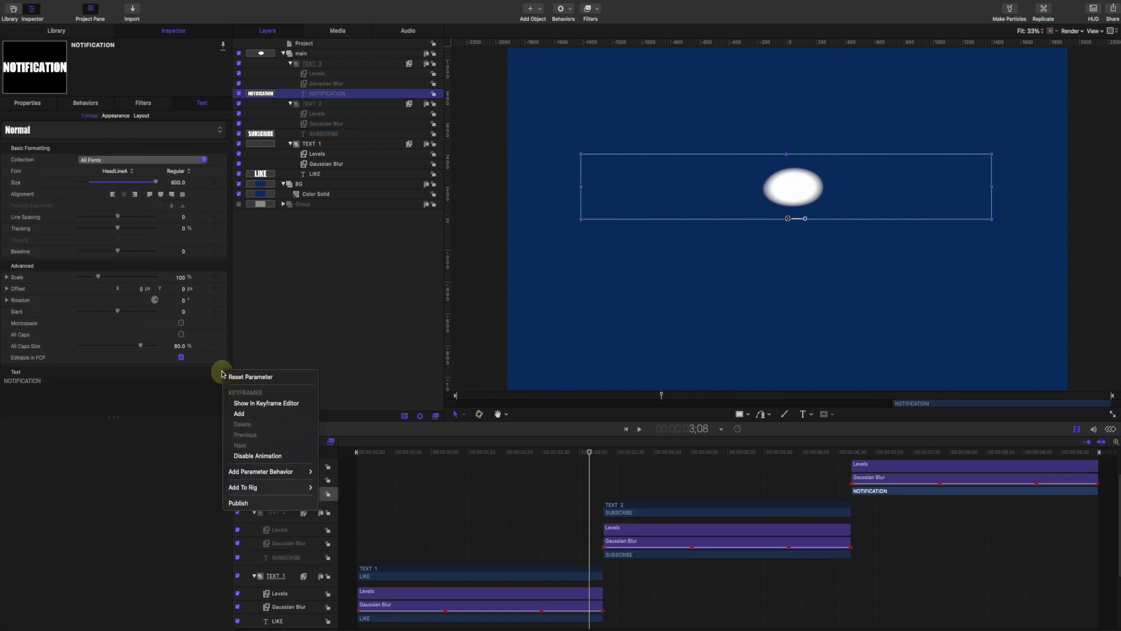
click(251, 503)
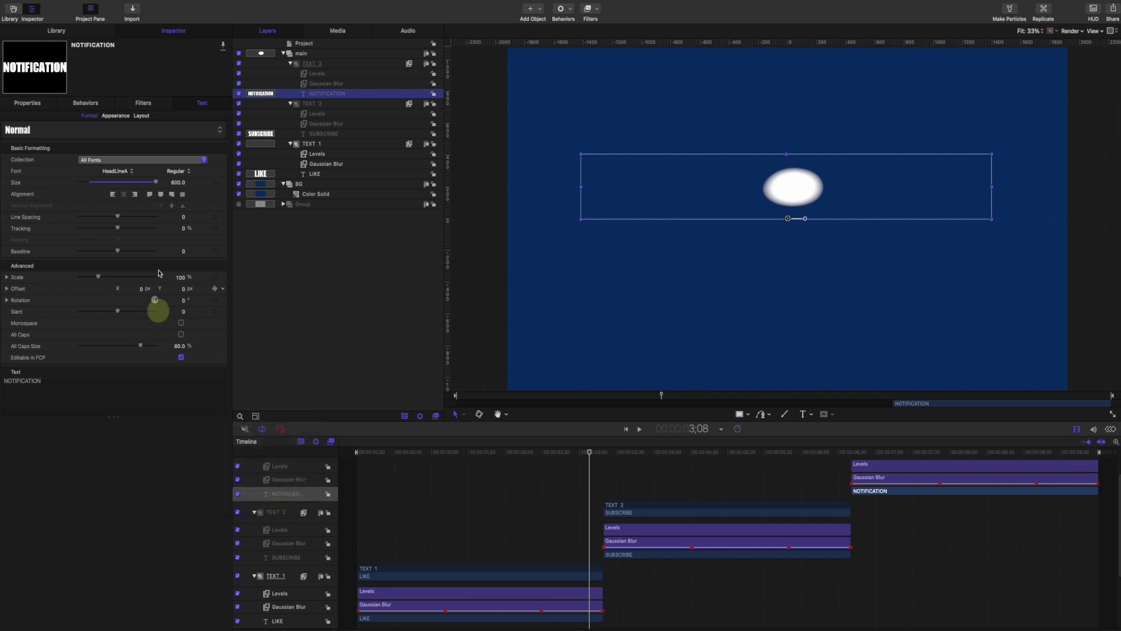
click(225, 175)
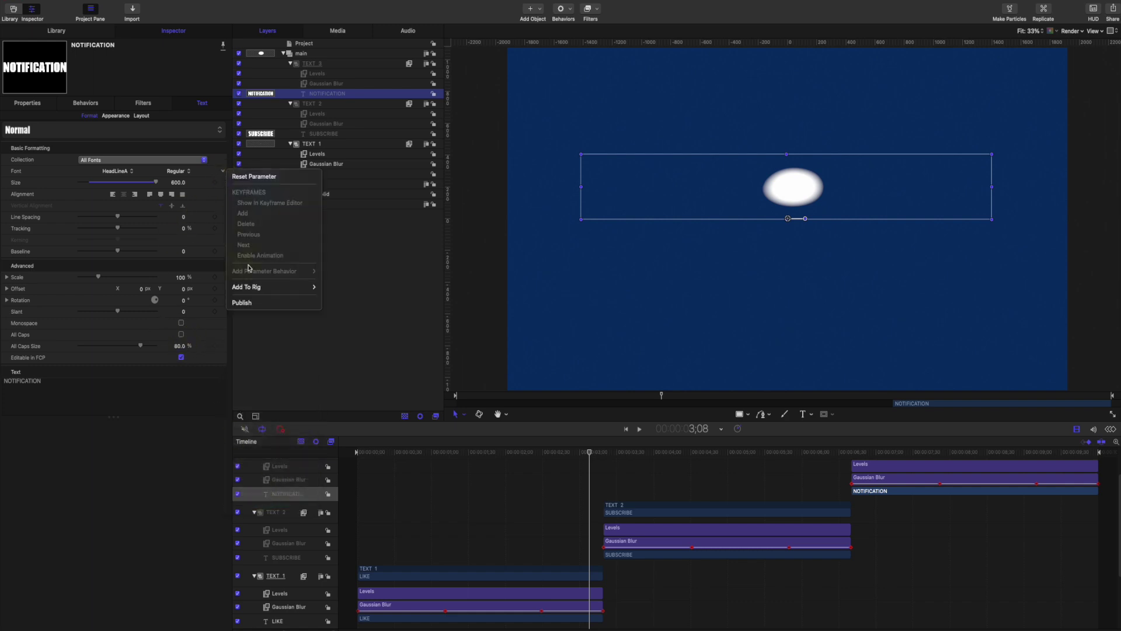
click(259, 302)
click(223, 183)
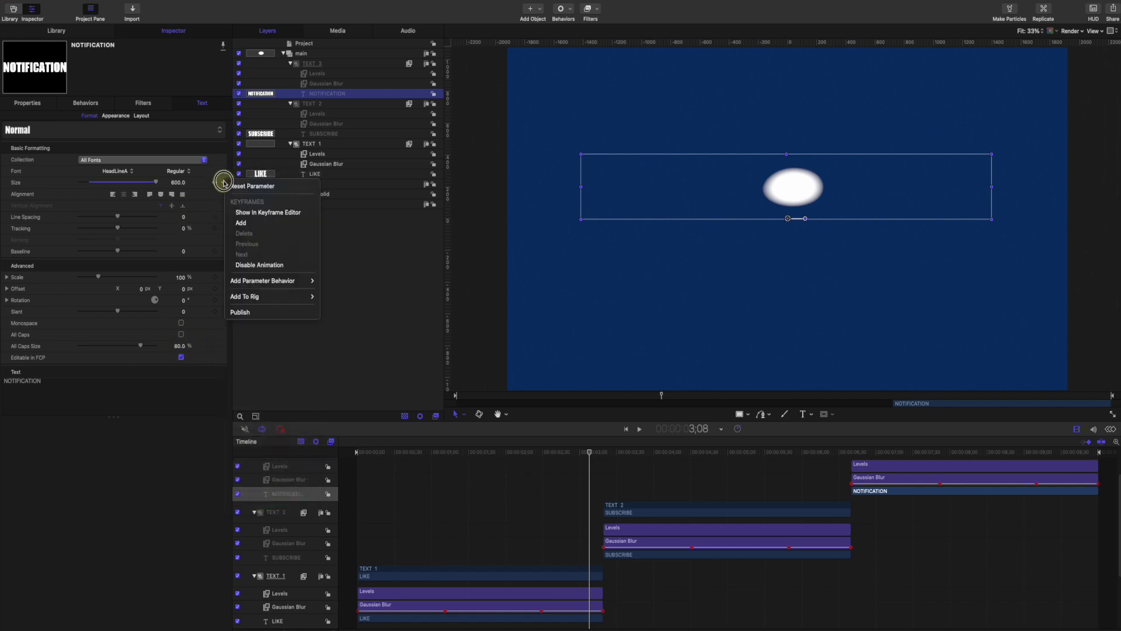
click(253, 313)
click(222, 193)
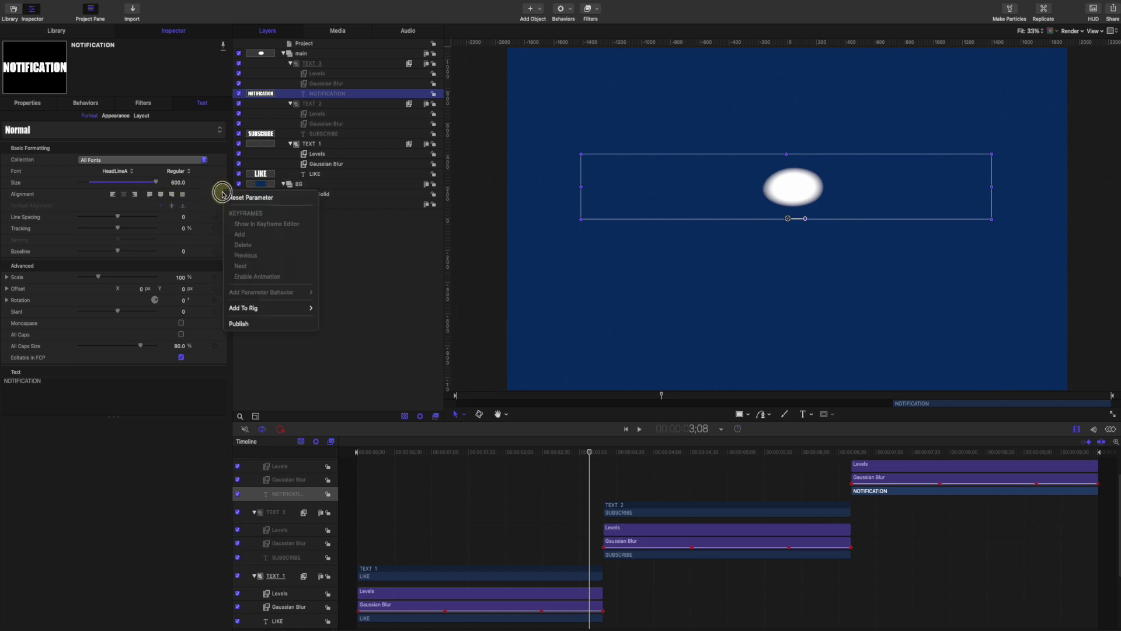
click(278, 323)
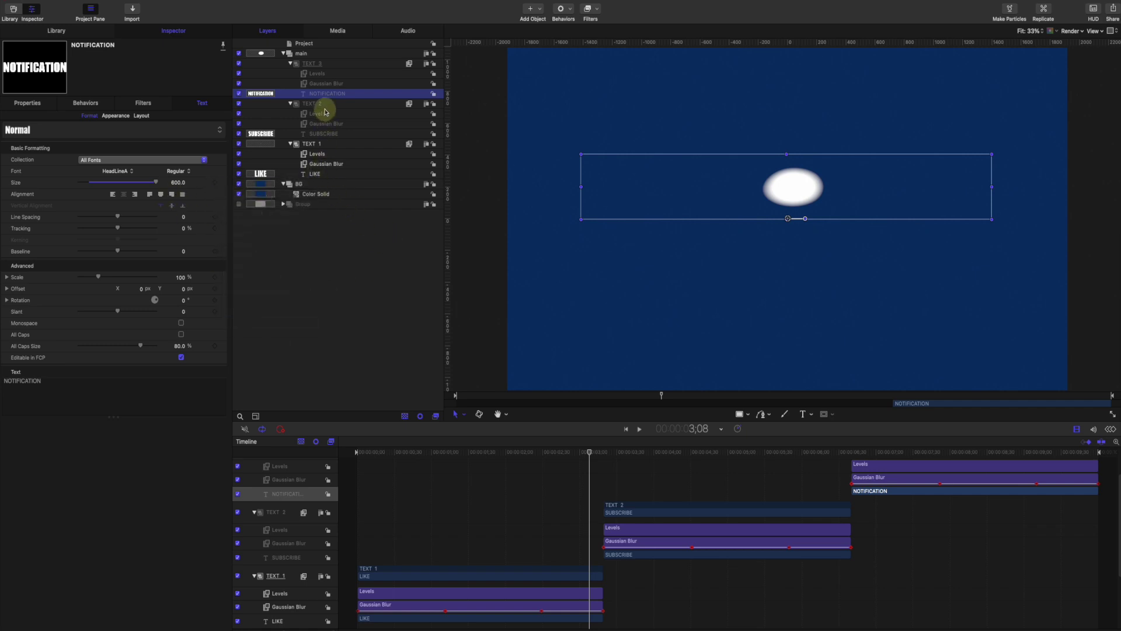
Publish the face color of the NOTIFICATION text layer.
click(116, 116)
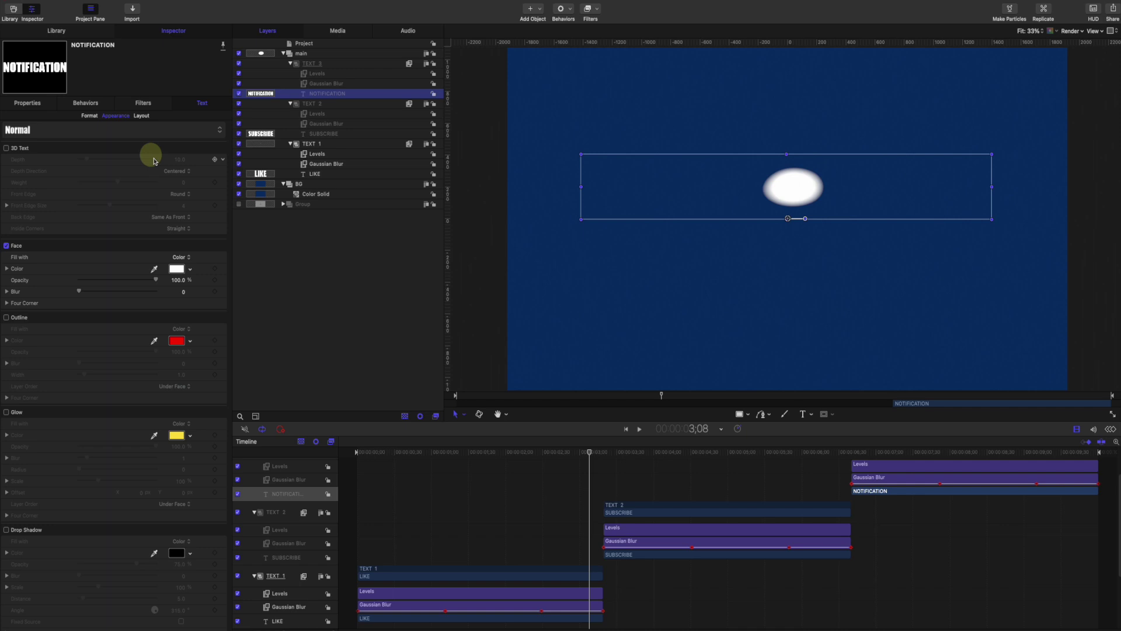
click(224, 270)
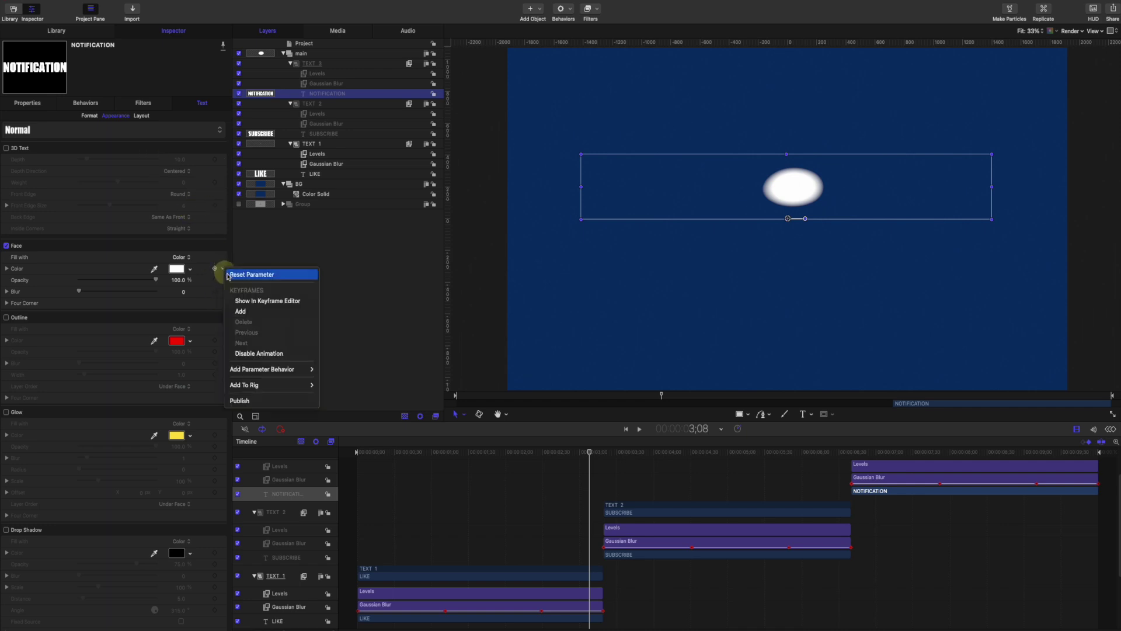
click(281, 396)
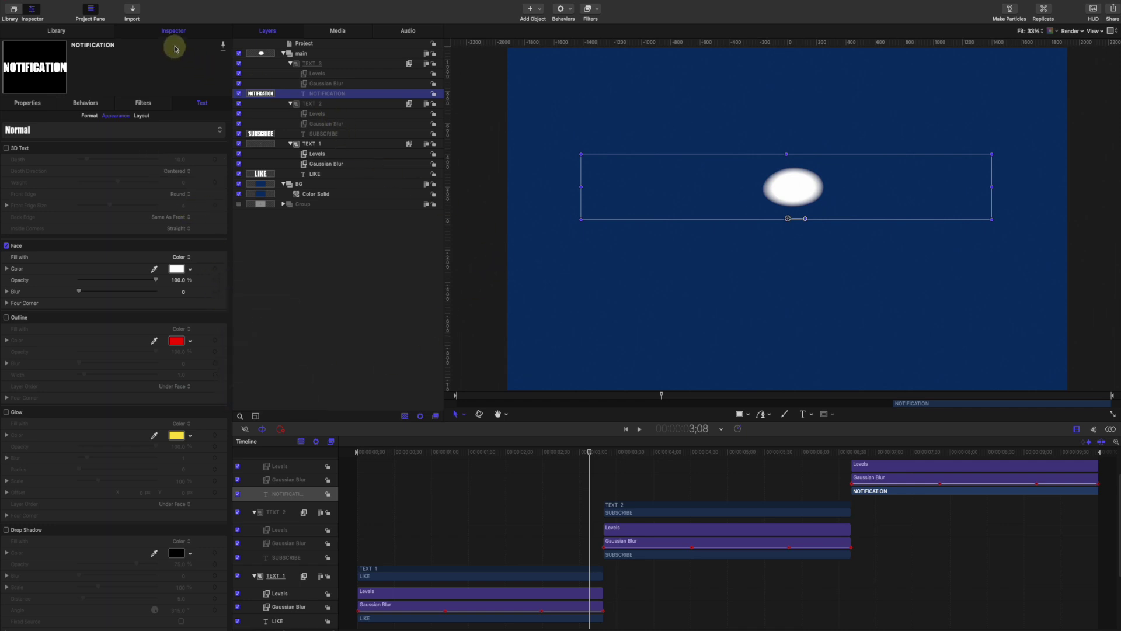
Reorder the project's published parameters so each Color sits directly below its LIKE, SUBSCRIBE or NOTIFICATION Text entry.
click(297, 43)
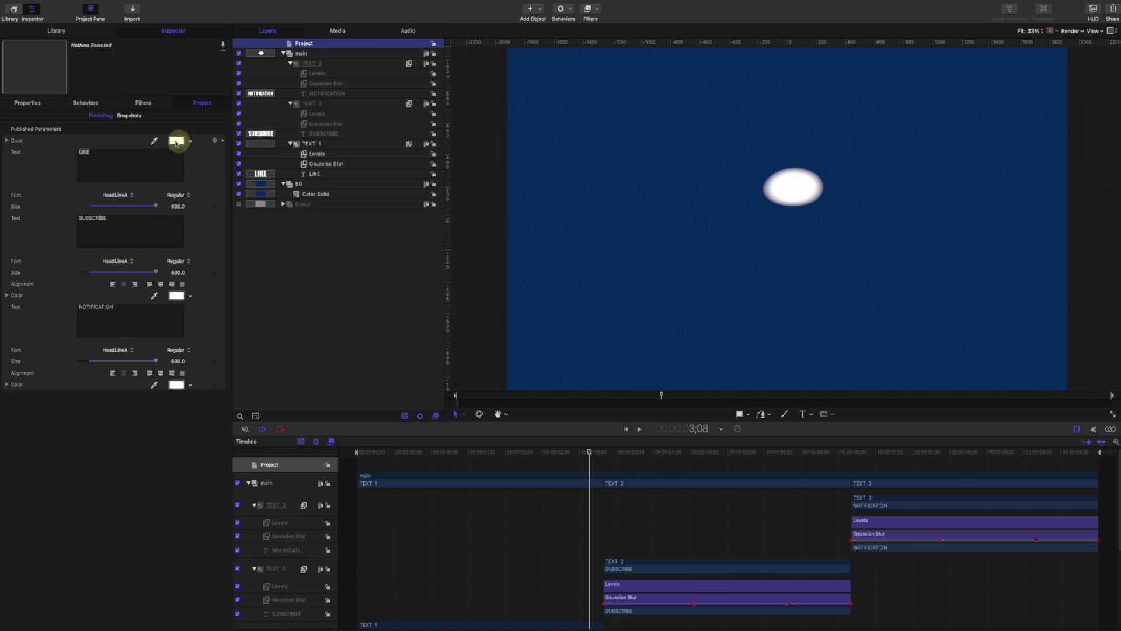
click(16, 141)
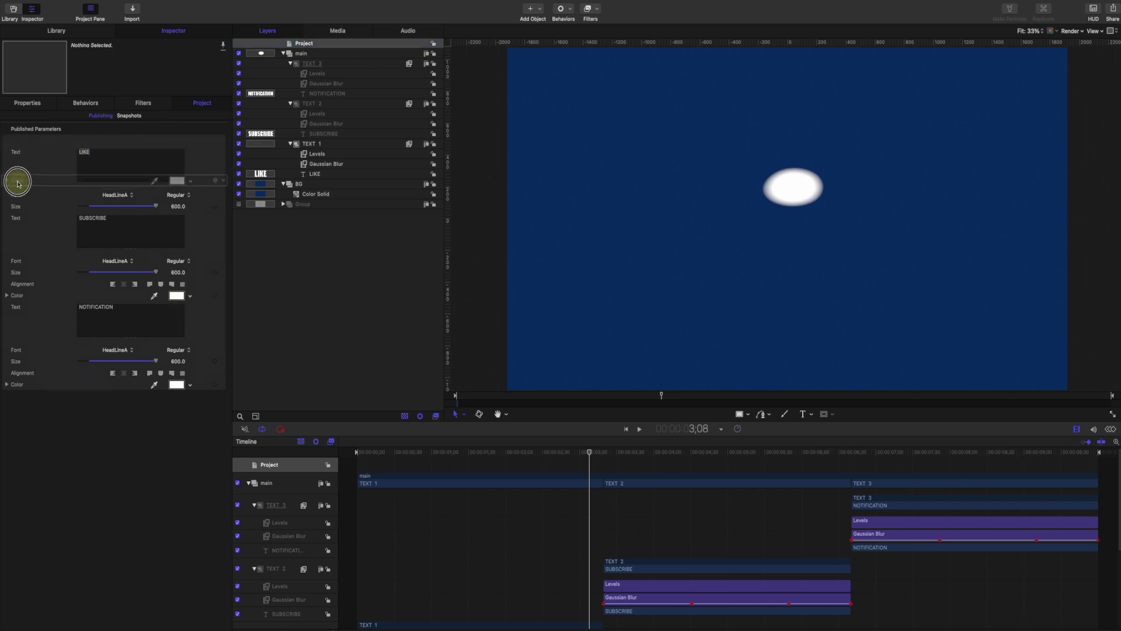
drag(39, 148, 43, 187)
drag(17, 299, 20, 260)
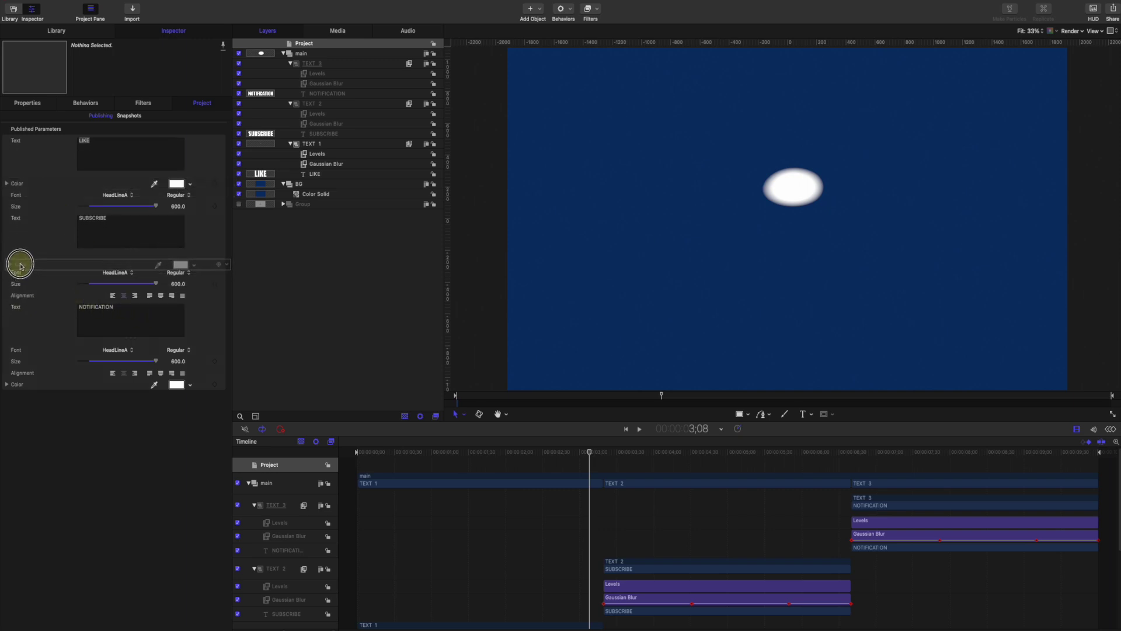
drag(23, 387, 20, 350)
Set the published color of NOTIFICATION to yellow and that of SUBSCRIBE to green.
click(189, 351)
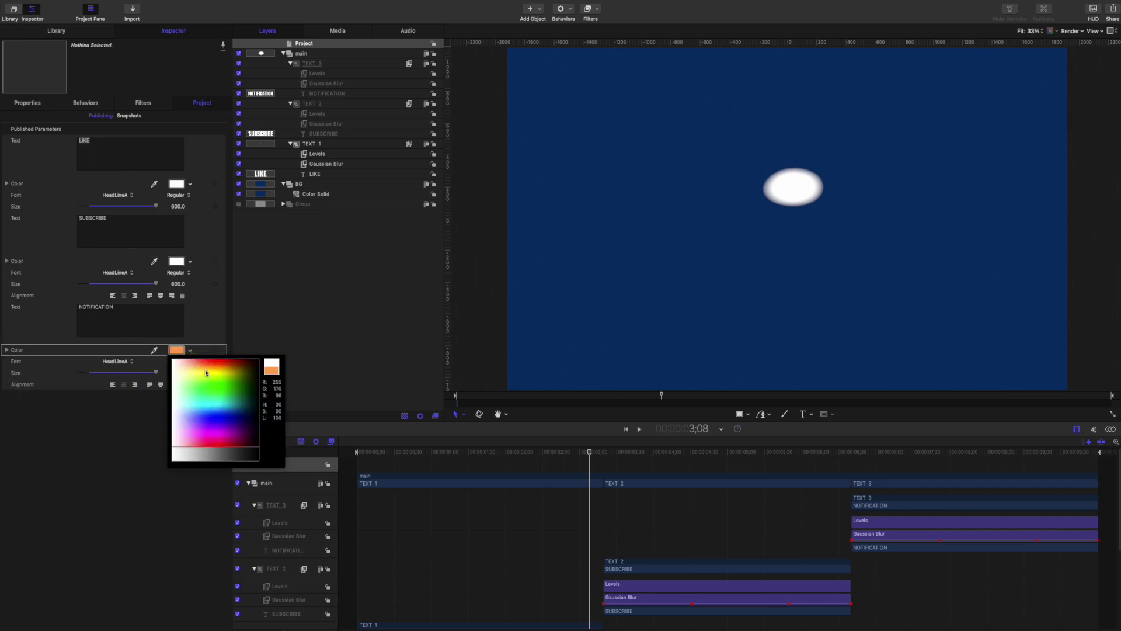
click(186, 385)
click(189, 264)
click(206, 295)
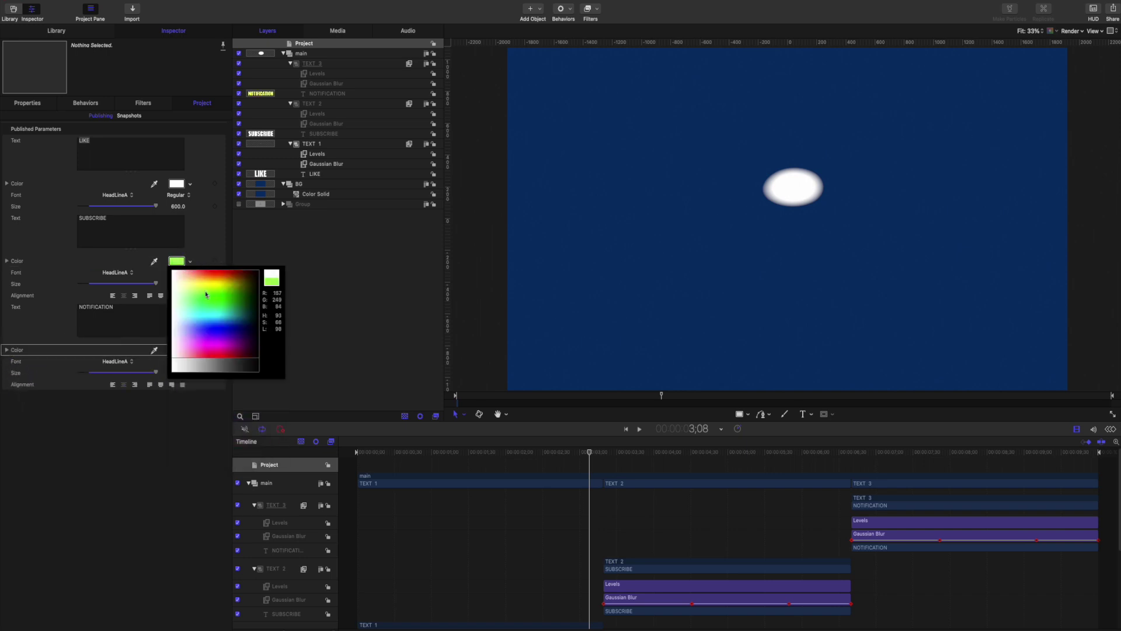
click(189, 261)
Set the published color of the LIKE text to pink.
click(190, 184)
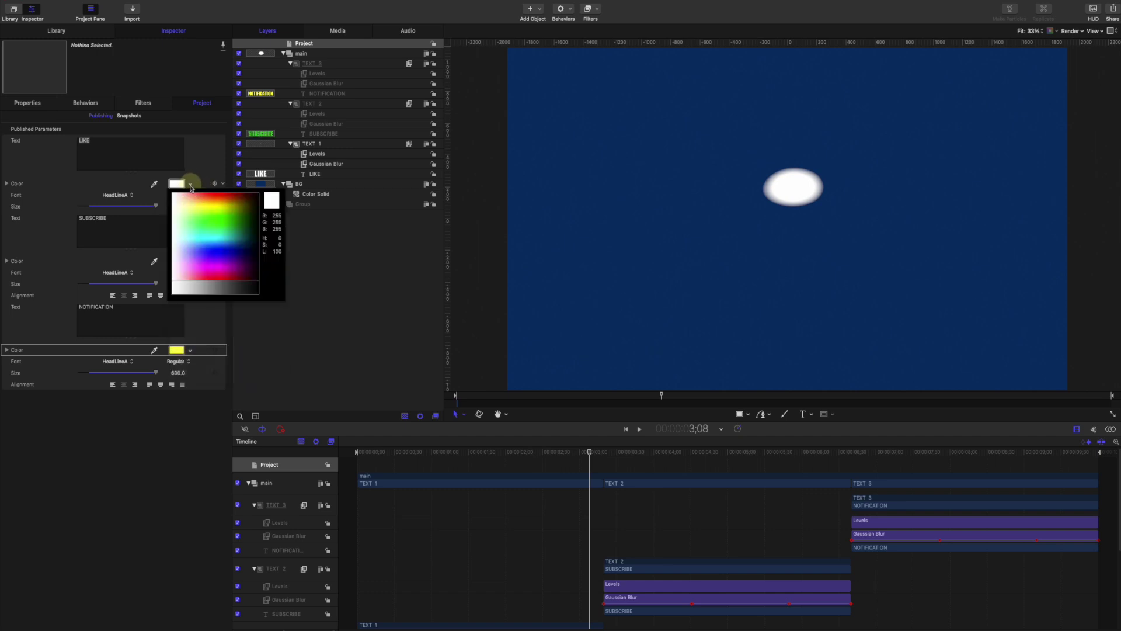
click(223, 259)
click(222, 255)
click(216, 269)
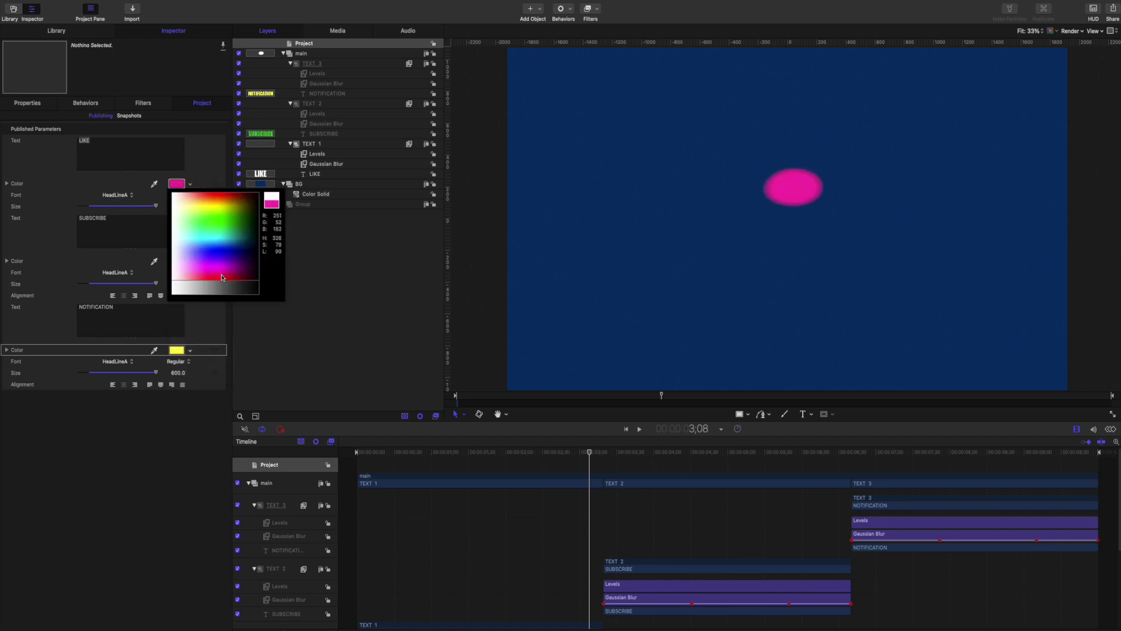
Play back the animation to review the recolored text morphs.
drag(468, 462, 315, 444)
key(space)
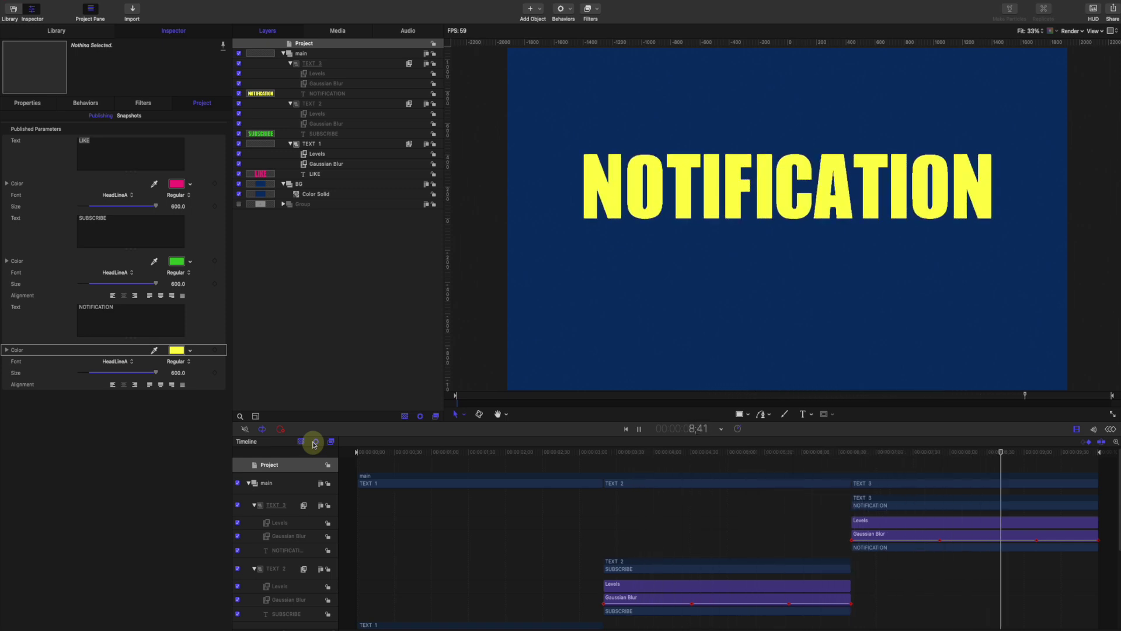
key(space)
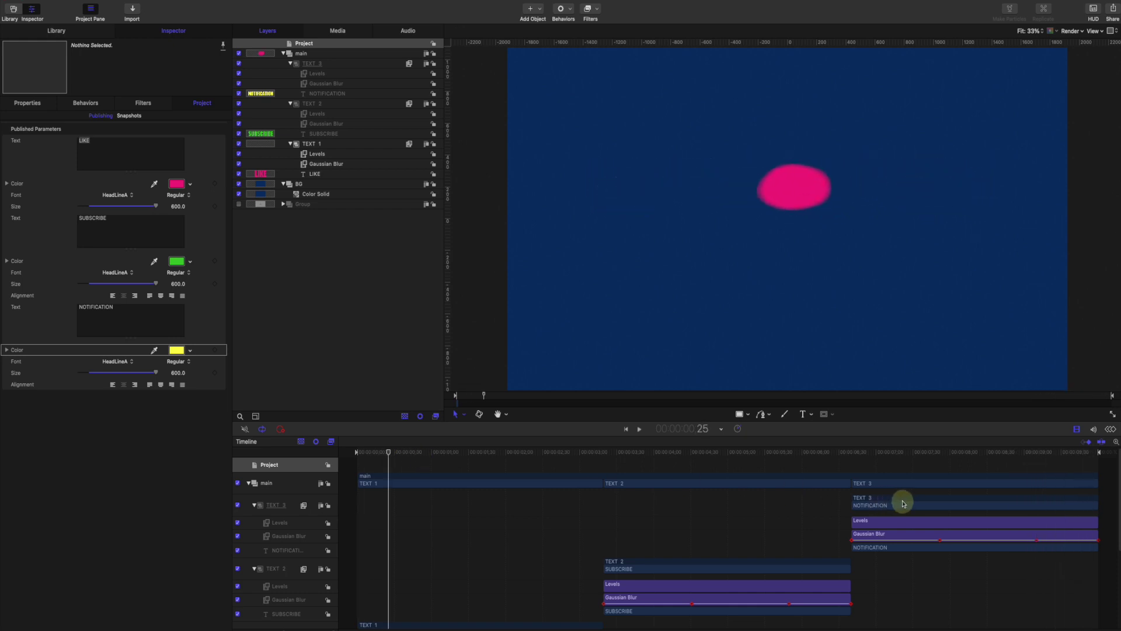
Add a new empty group between the main and BG groups.
click(20, 100)
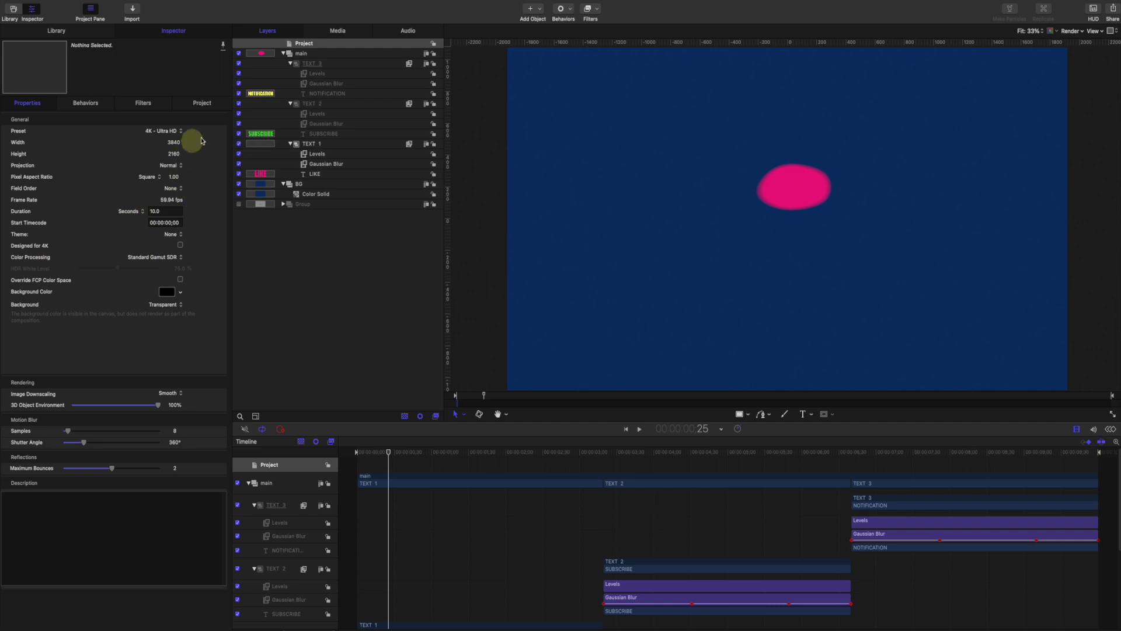
right_click(329, 228)
click(346, 233)
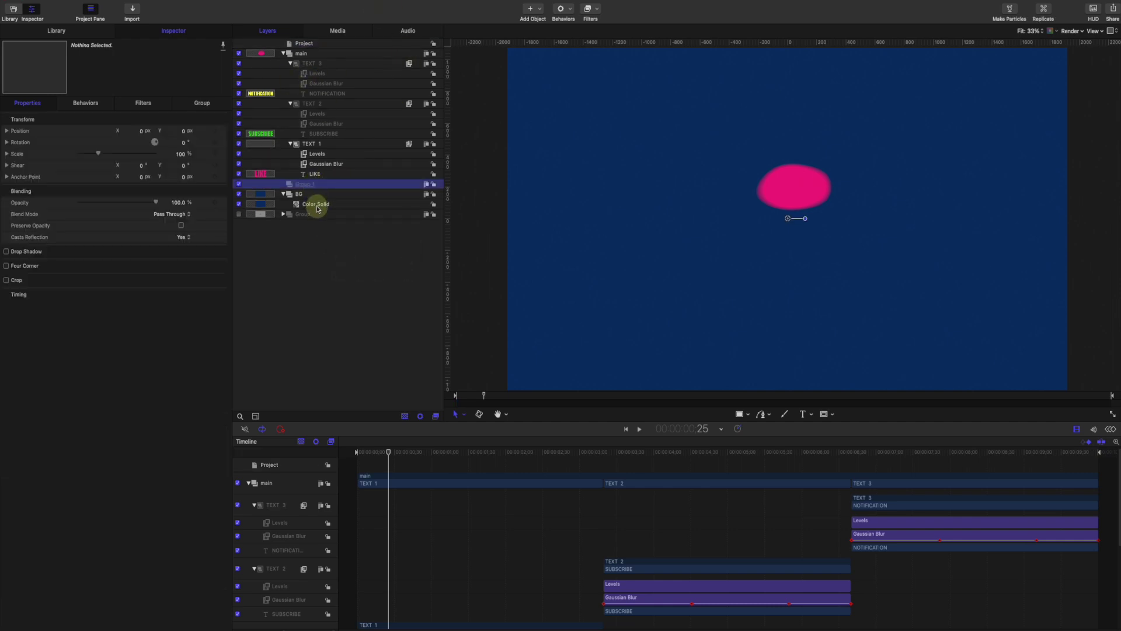
right_click(319, 230)
click(325, 219)
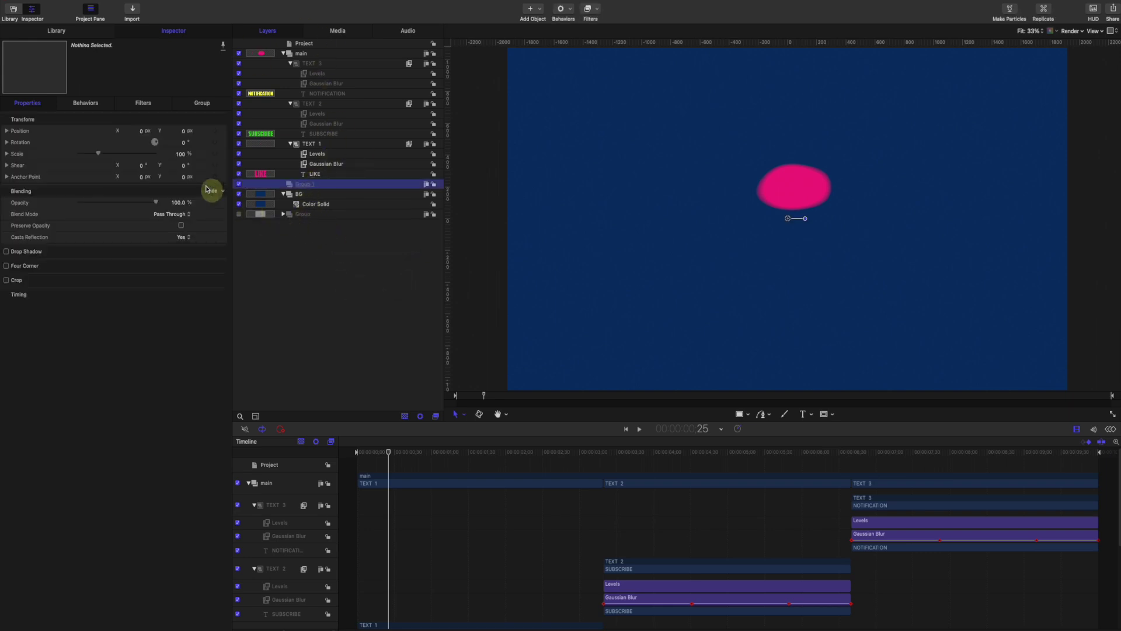
Browse the pattern and light generators and add a Lens Flare to the empty group between main and BG.
click(60, 33)
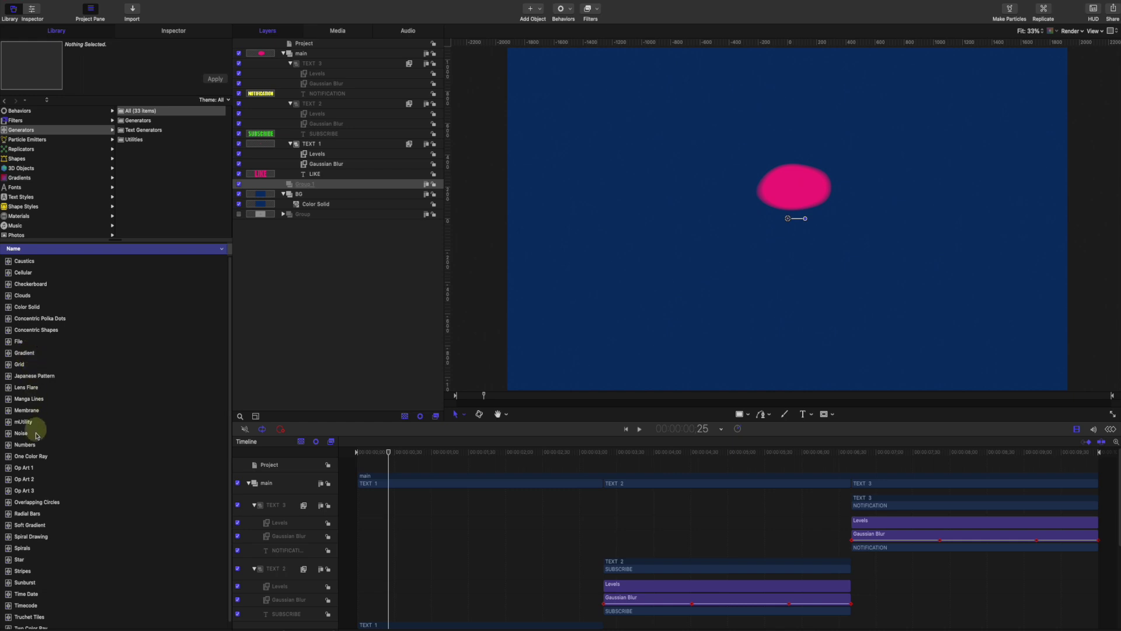
scroll(39, 605, down, 1)
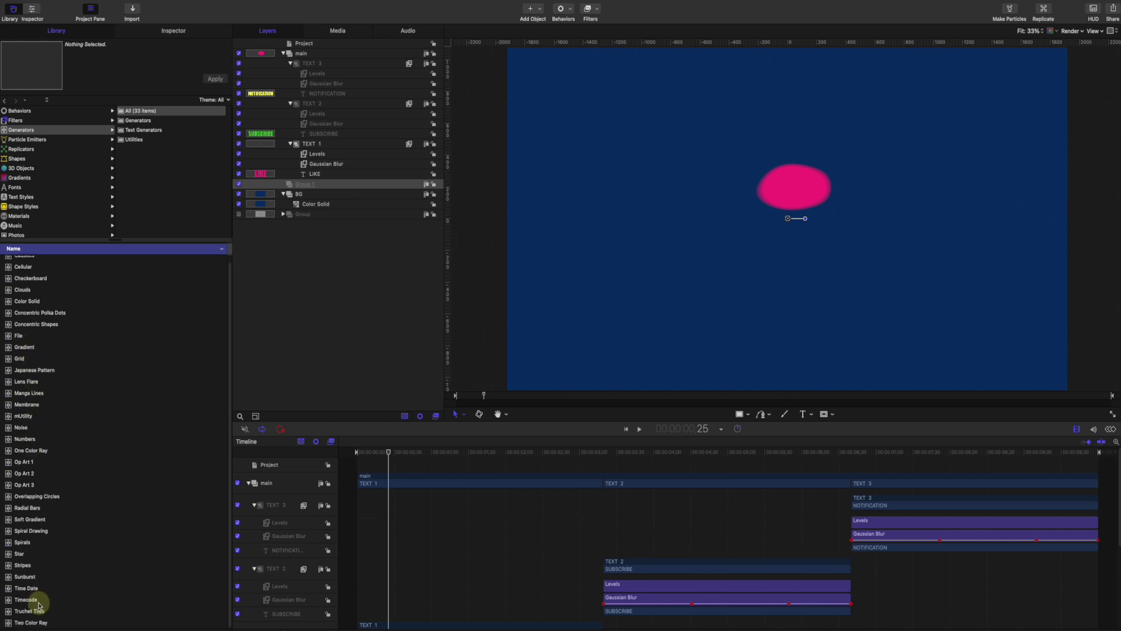
click(39, 622)
click(37, 611)
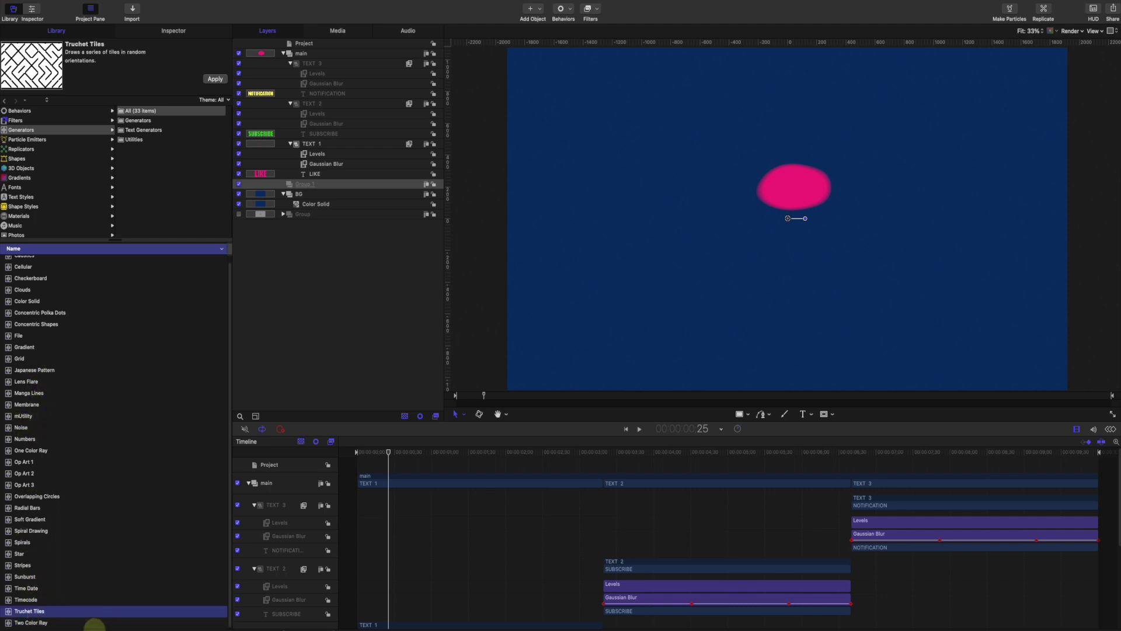
click(39, 624)
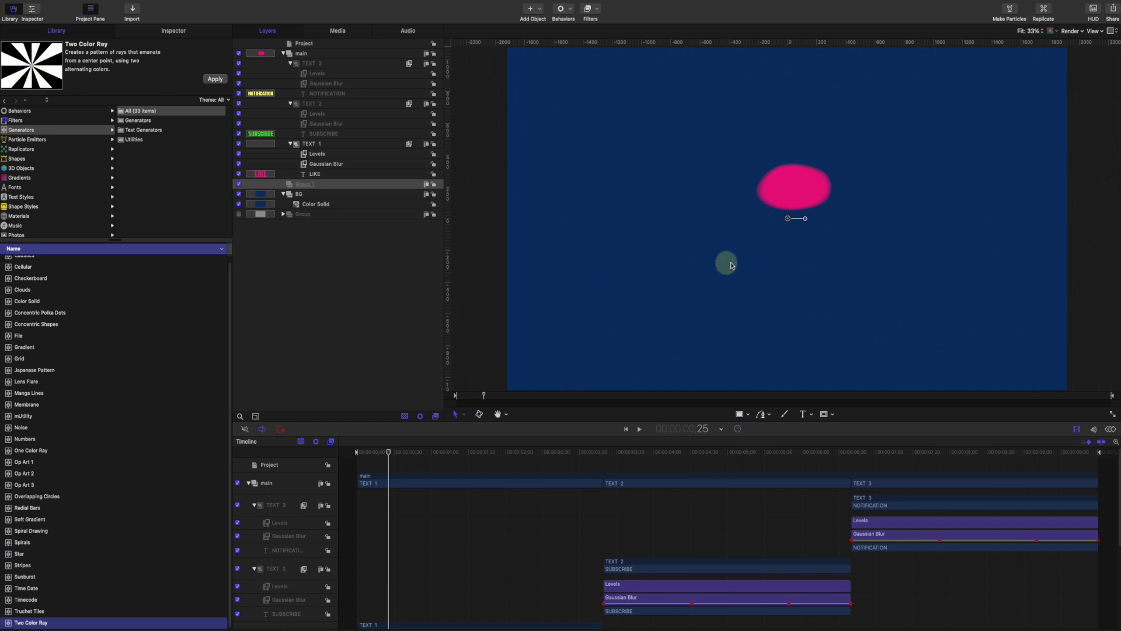
click(123, 624)
click(26, 545)
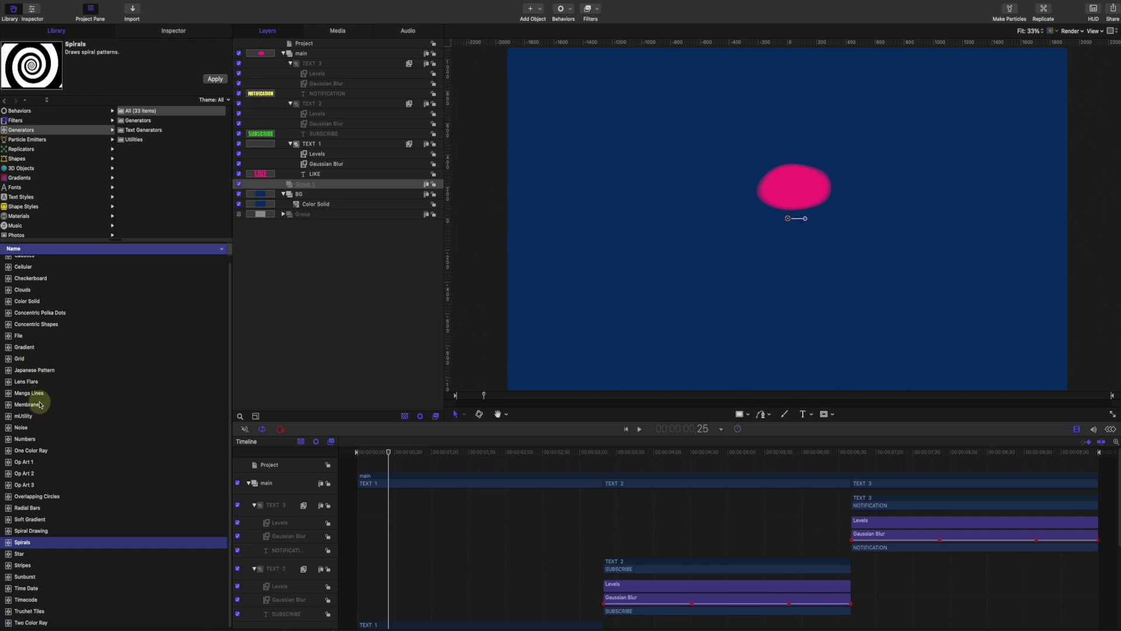
click(31, 383)
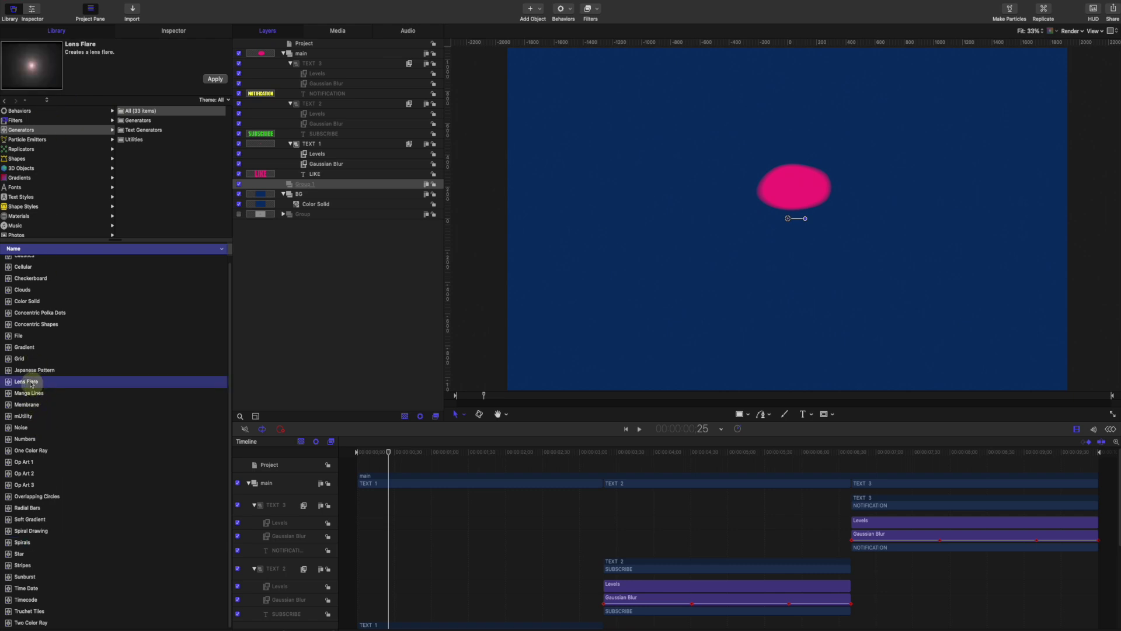
drag(26, 383, 309, 184)
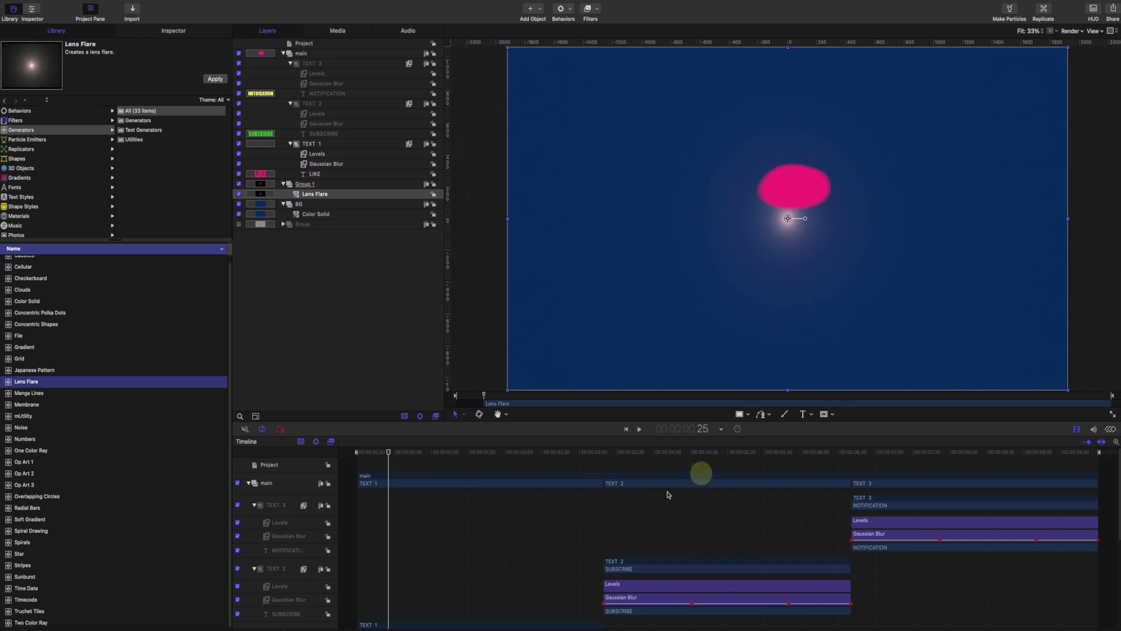
Raise the lens flare to a Y position of 164 px so it sits behind the fully formed LIKE text.
drag(386, 466, 486, 453)
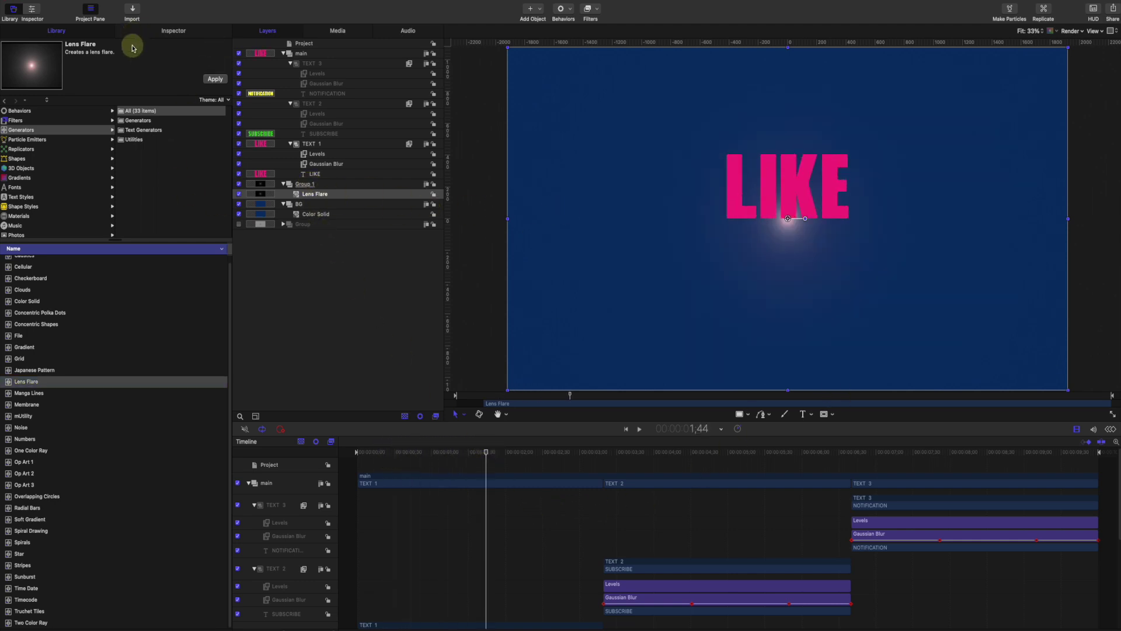
click(173, 32)
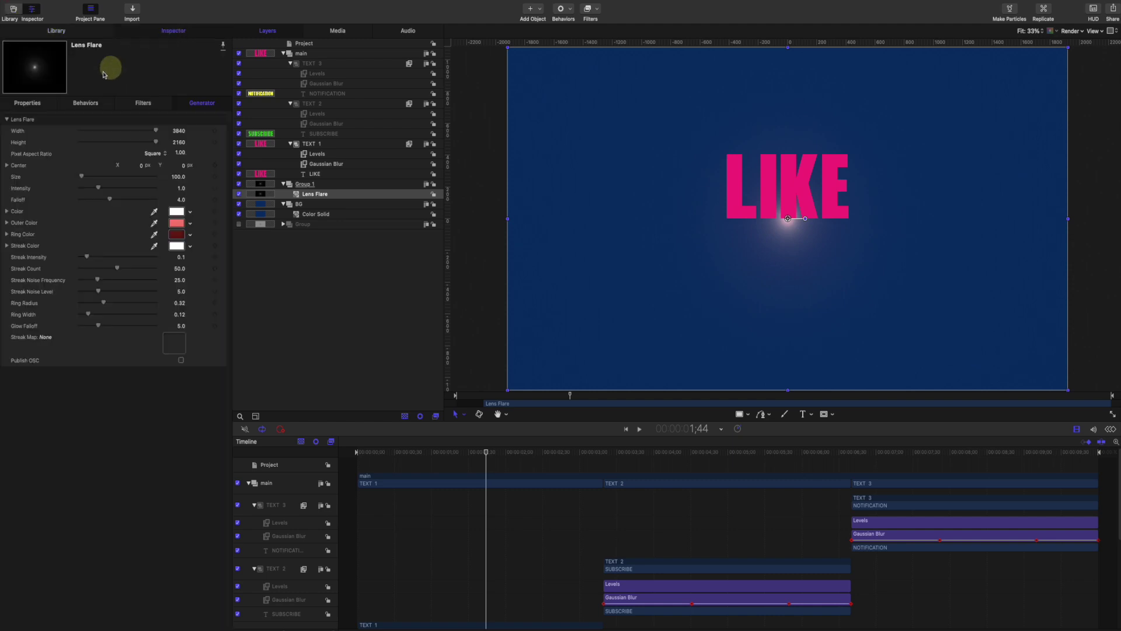
click(30, 108)
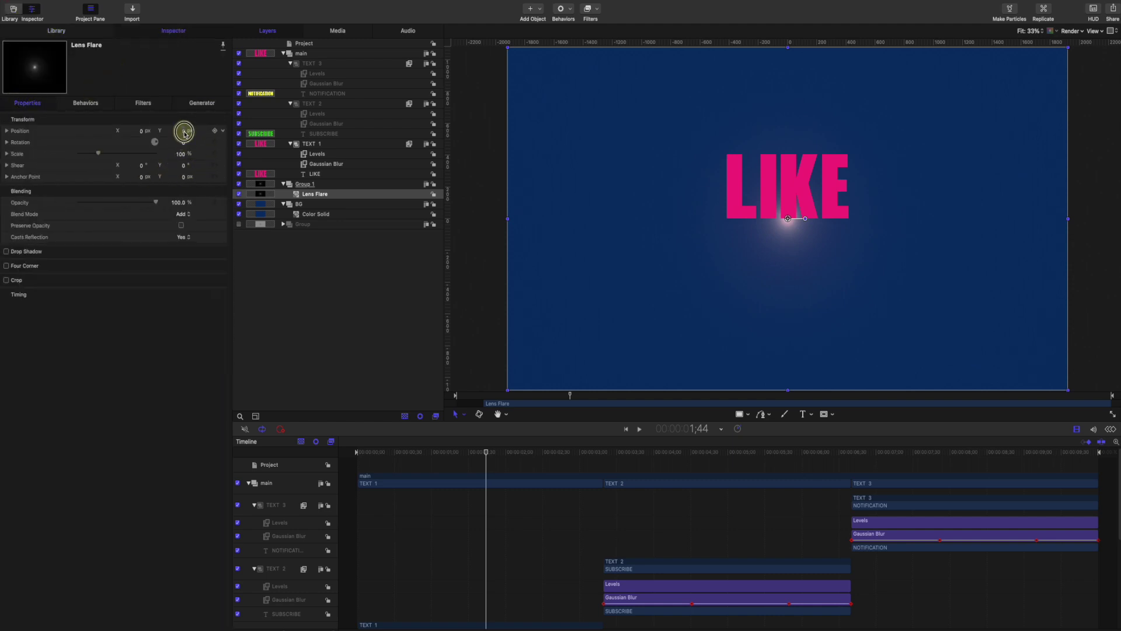
drag(184, 133, 184, 127)
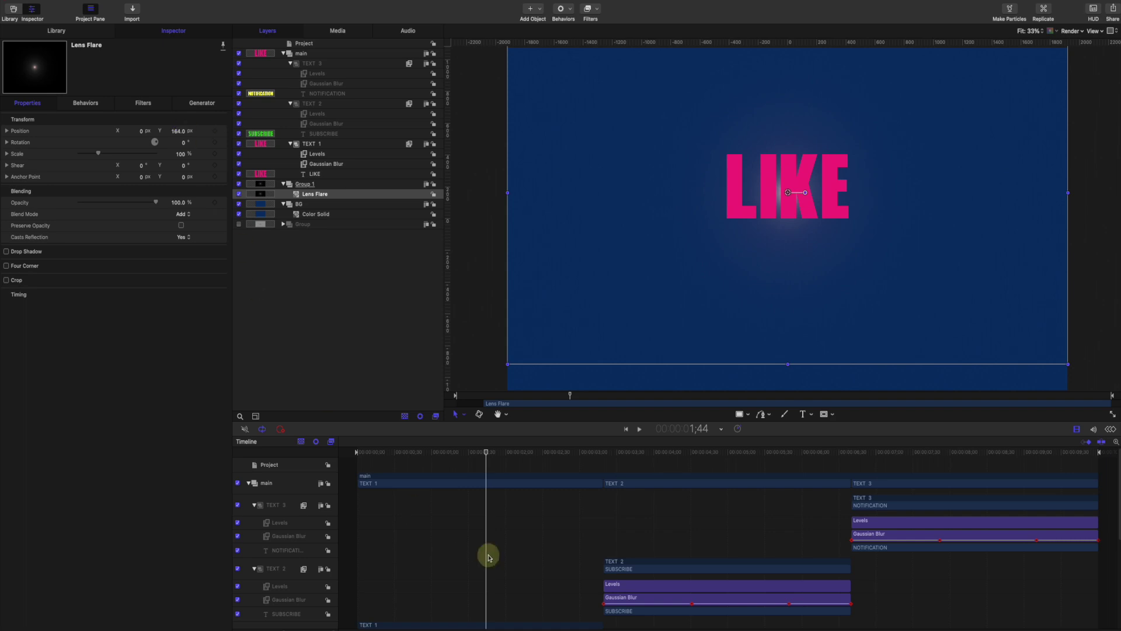
drag(441, 453, 481, 448)
Set the lens flare generator's Size to 0 and return the playhead to the start of the project.
click(207, 104)
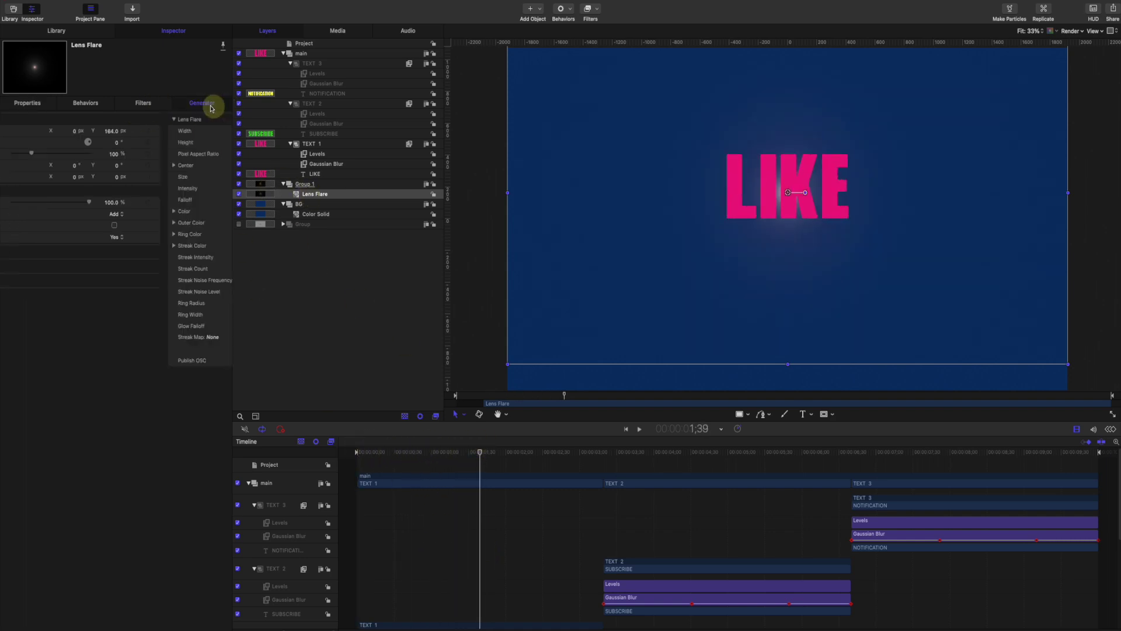
drag(105, 173, 68, 180)
drag(455, 452, 348, 453)
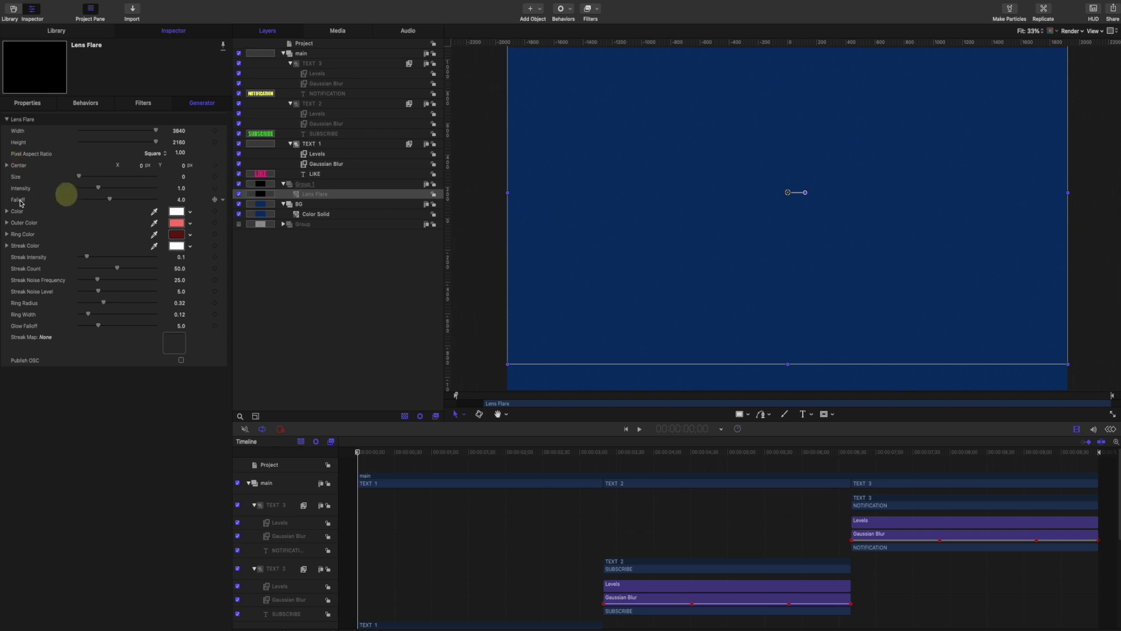